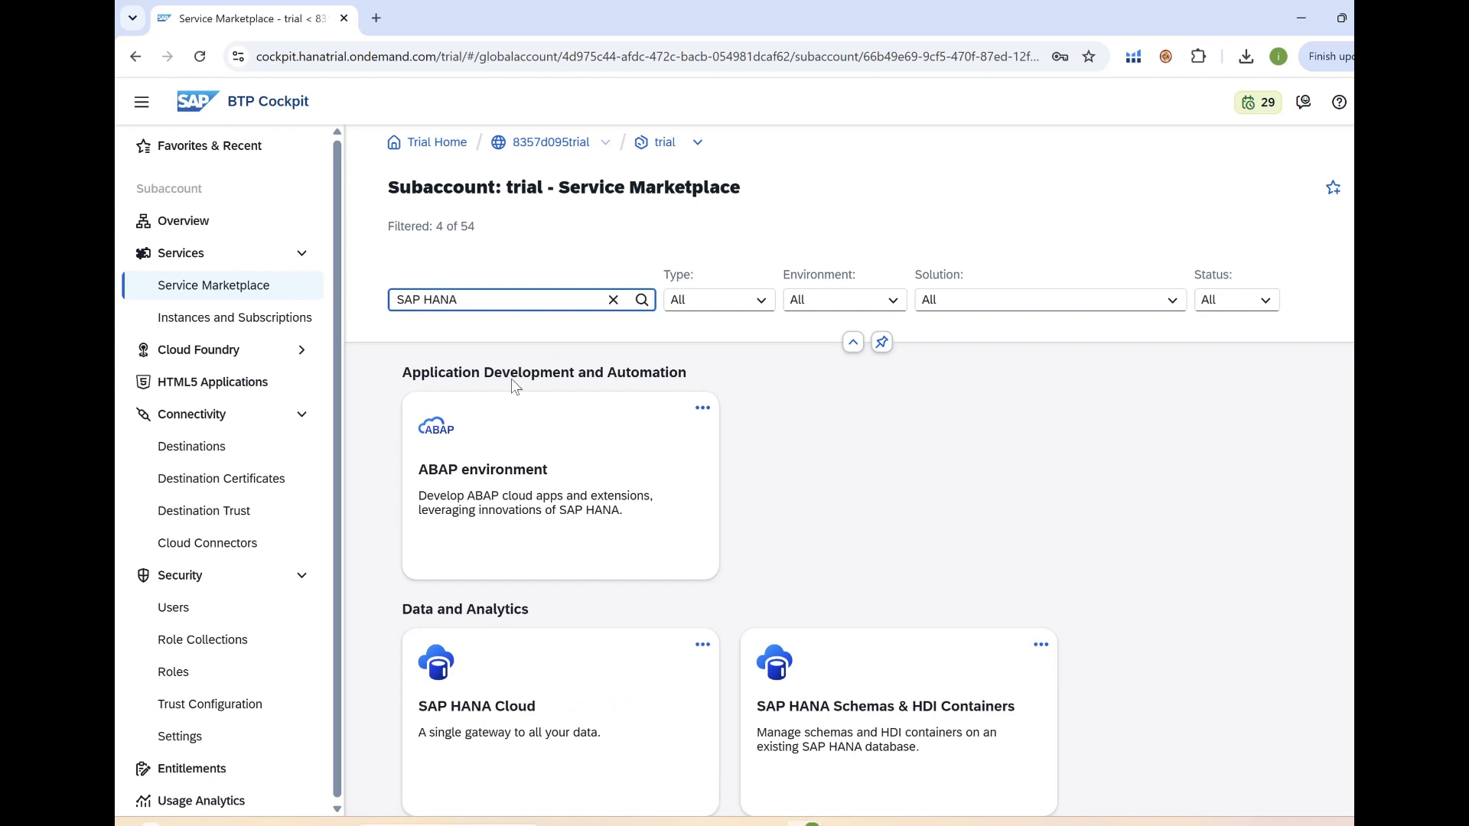
# Create an SAP HANA Cloud subscription on the tools plan and dismiss the progress notice.
pyautogui.scroll(-1, 515, 386)
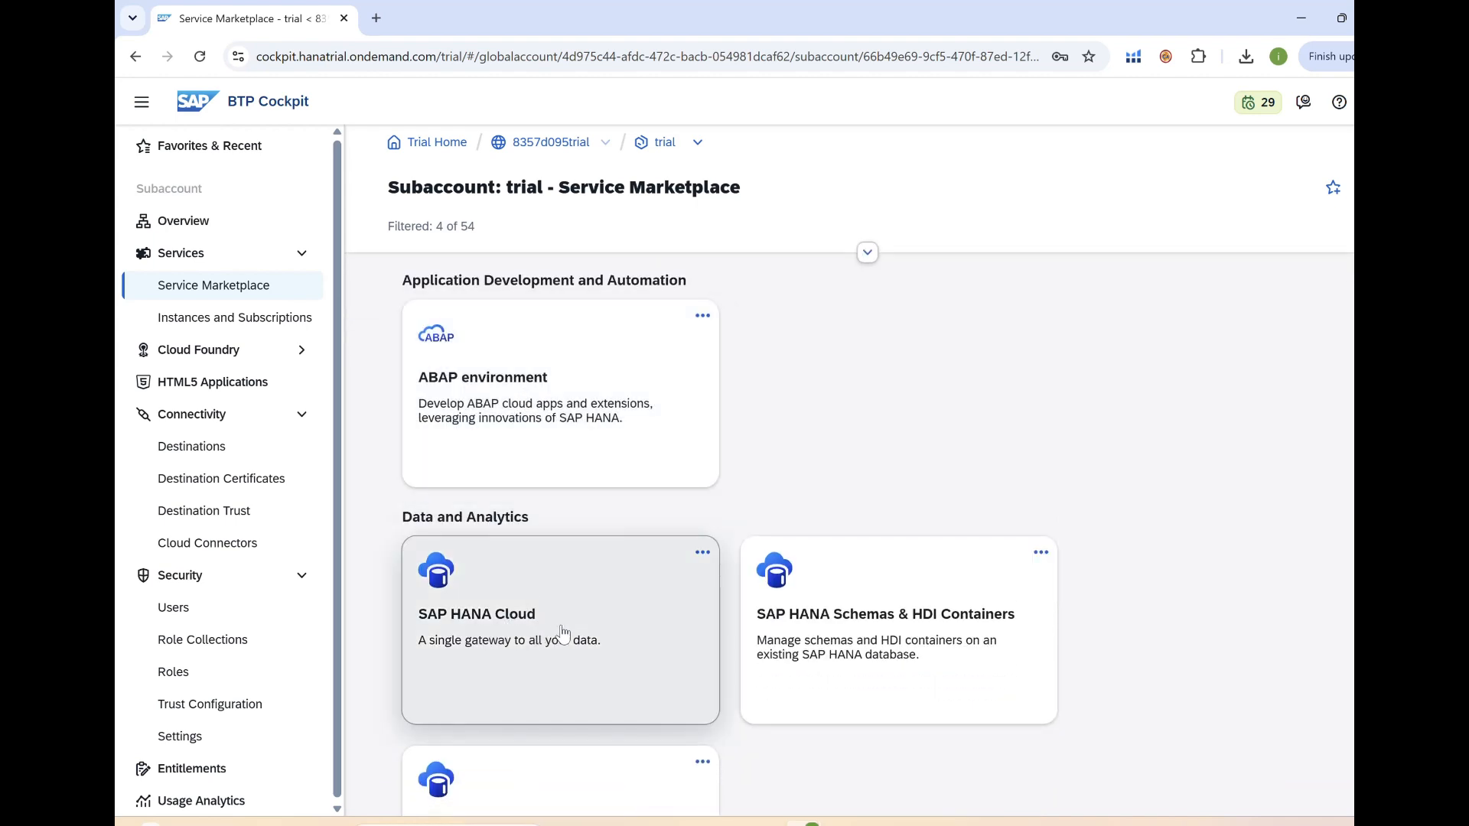
pyautogui.click(703, 553)
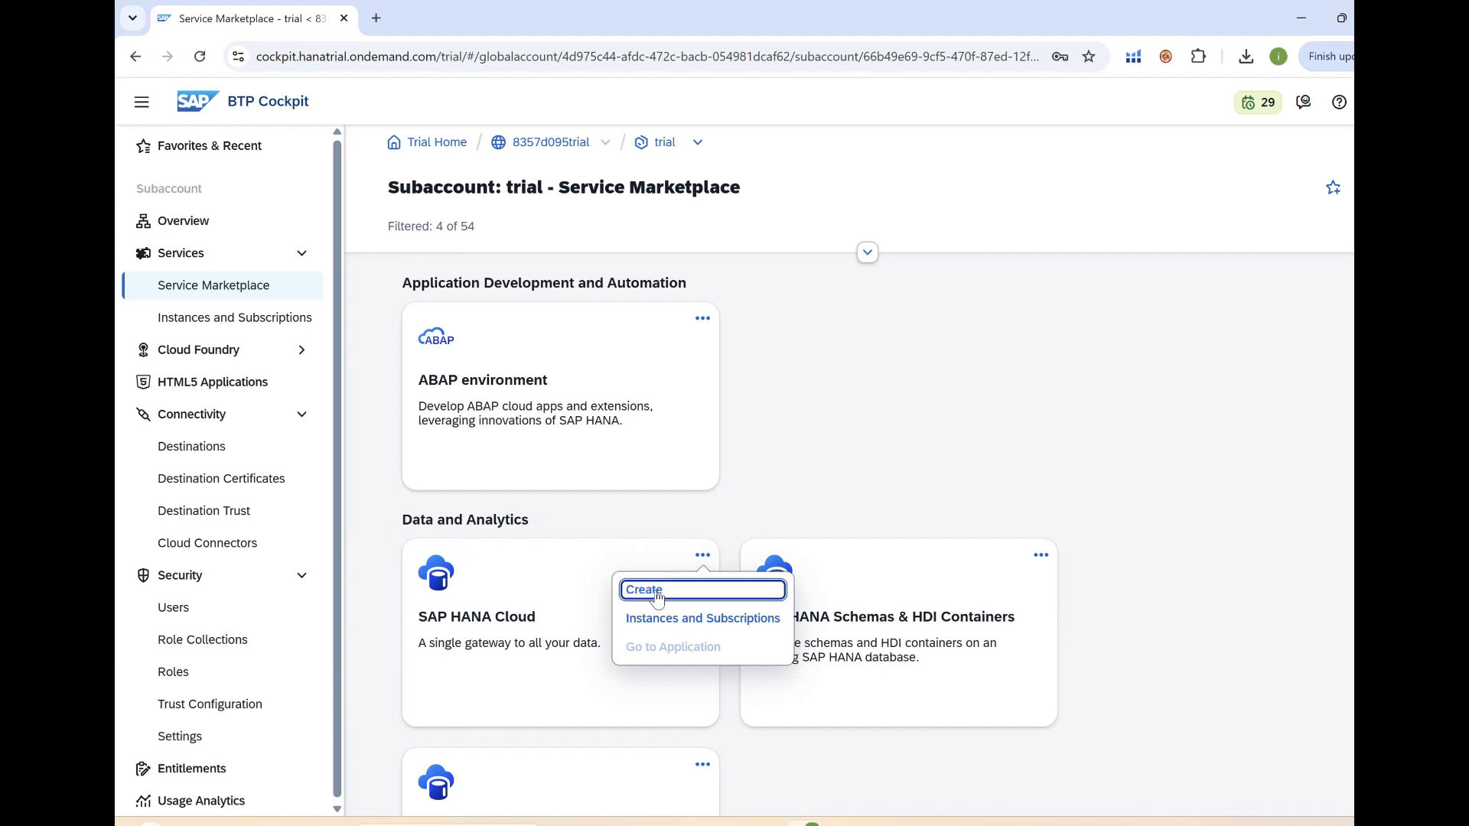
pyautogui.click(658, 594)
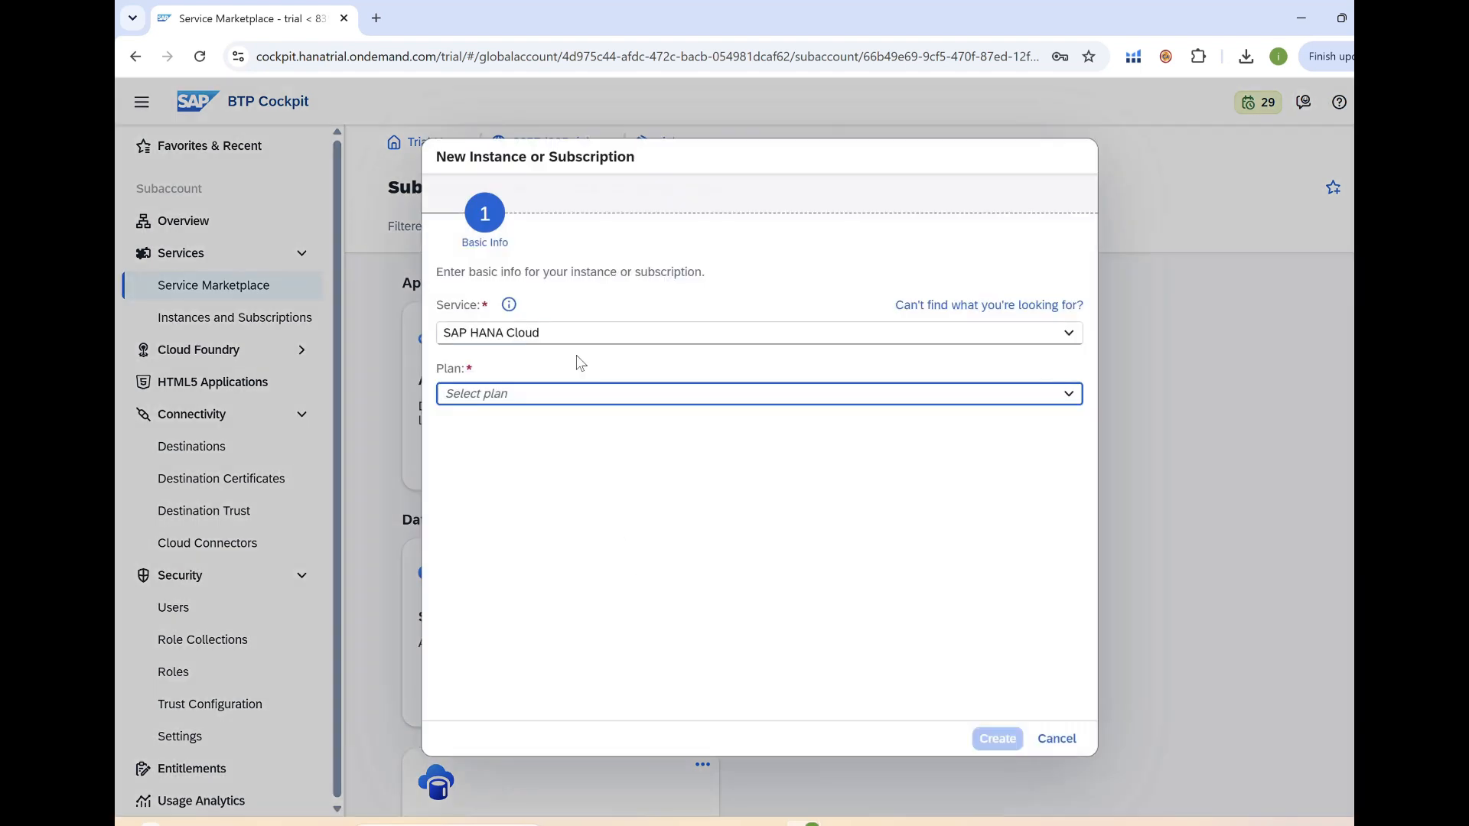
pyautogui.moveTo(443, 332); pyautogui.dragTo(553, 335)
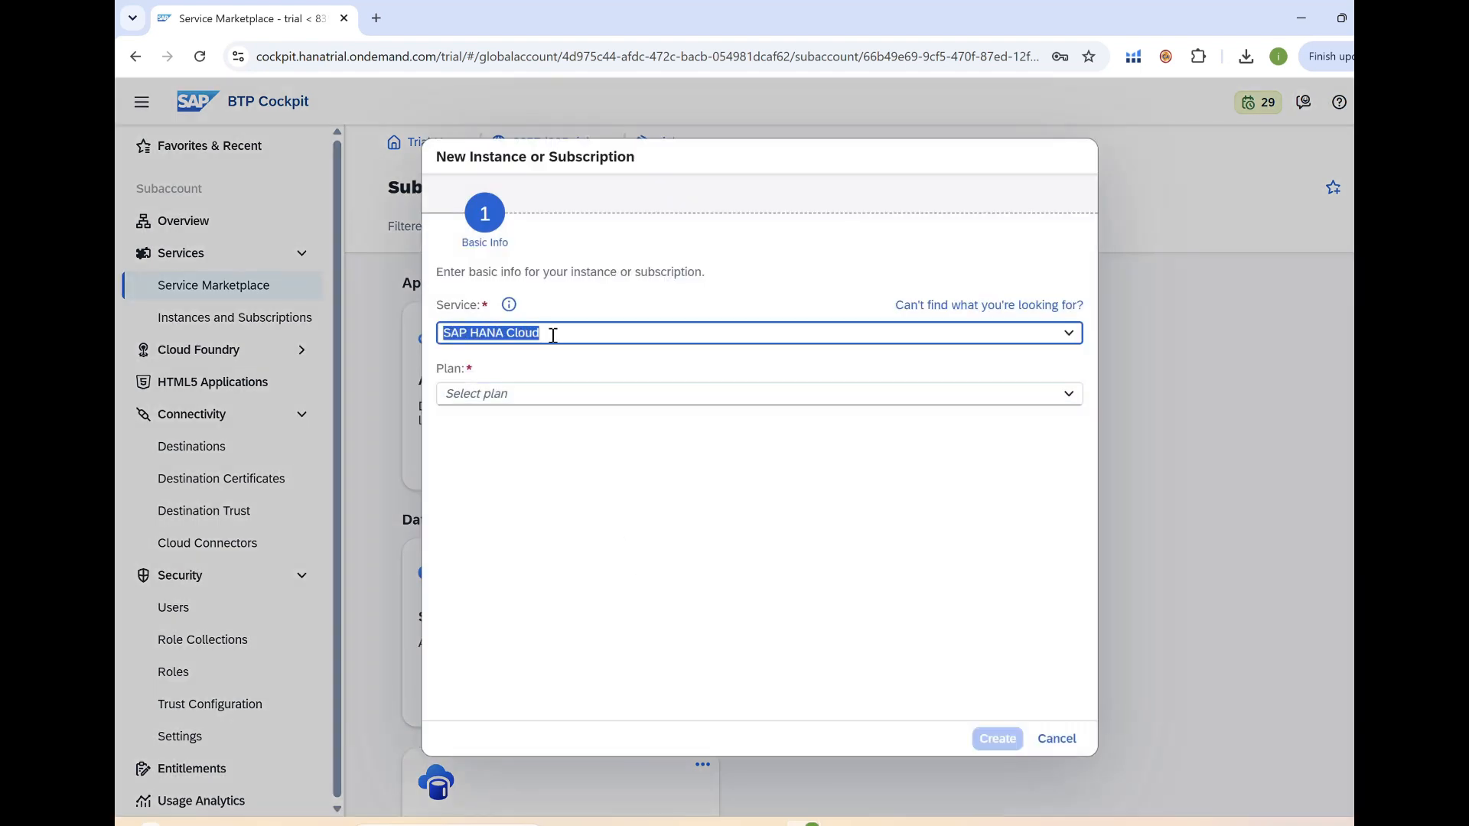
pyautogui.click(1068, 398)
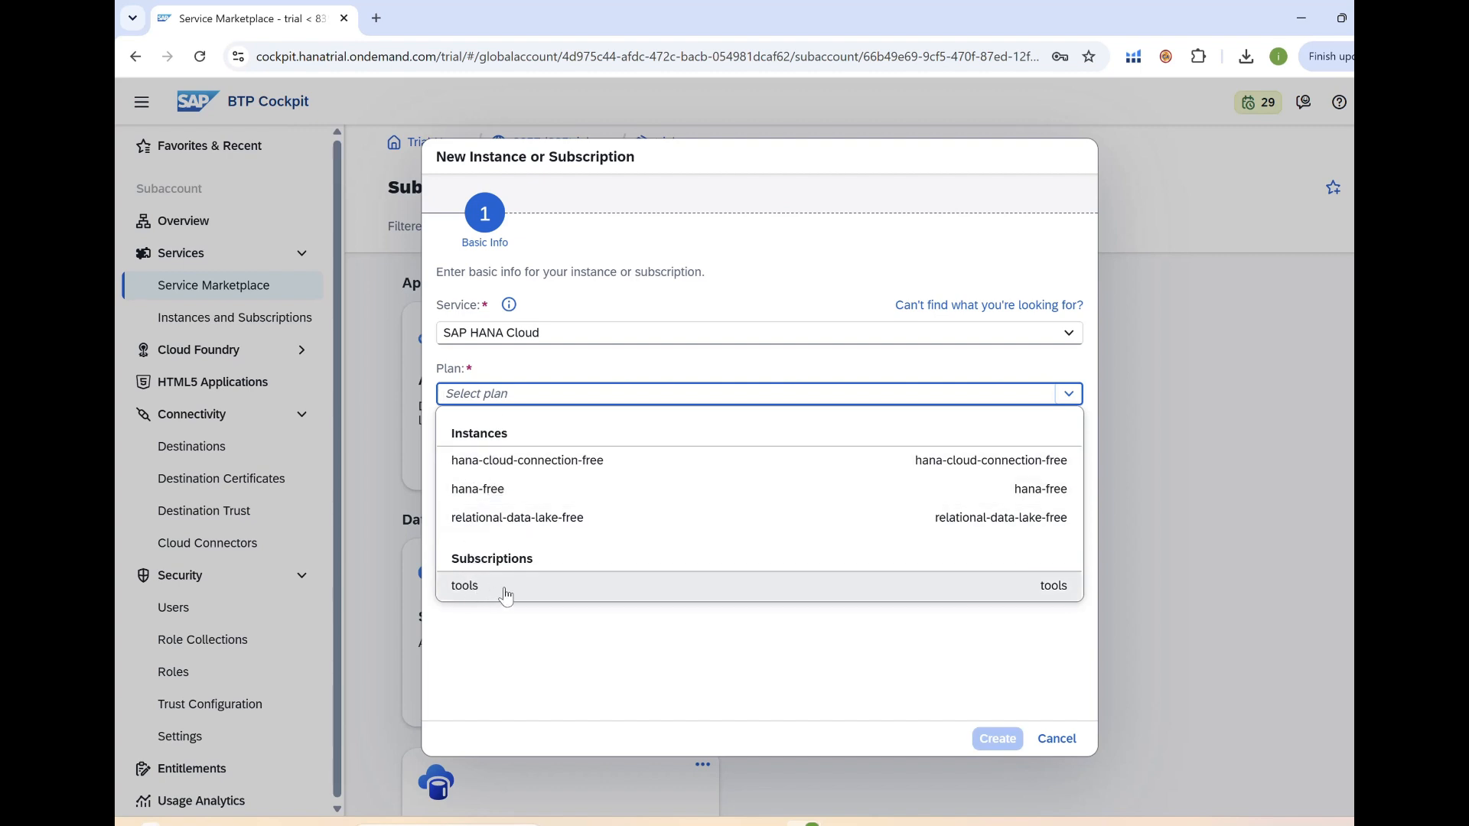
pyautogui.click(505, 592)
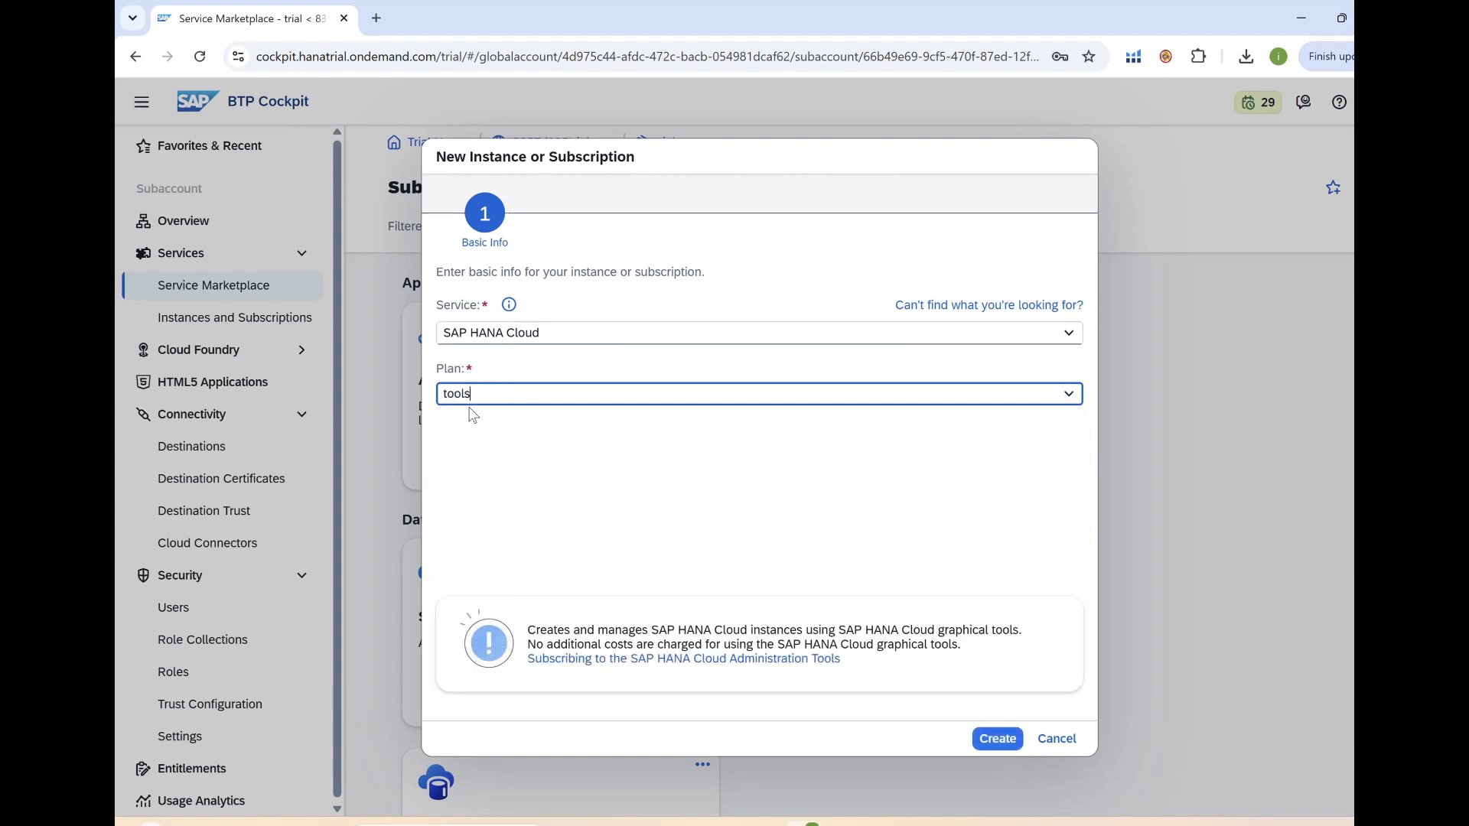
pyautogui.click(996, 739)
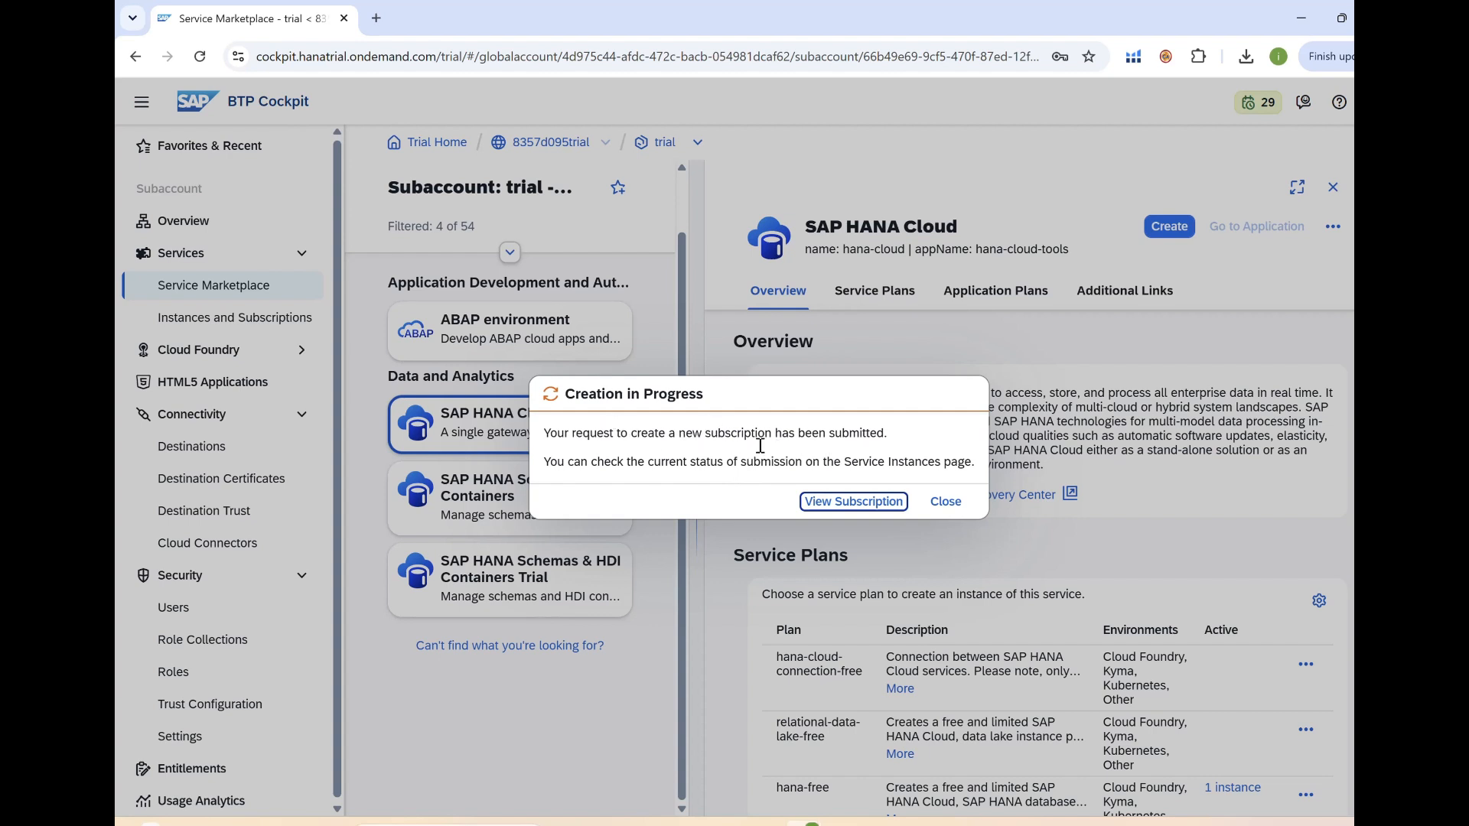
pyautogui.click(946, 502)
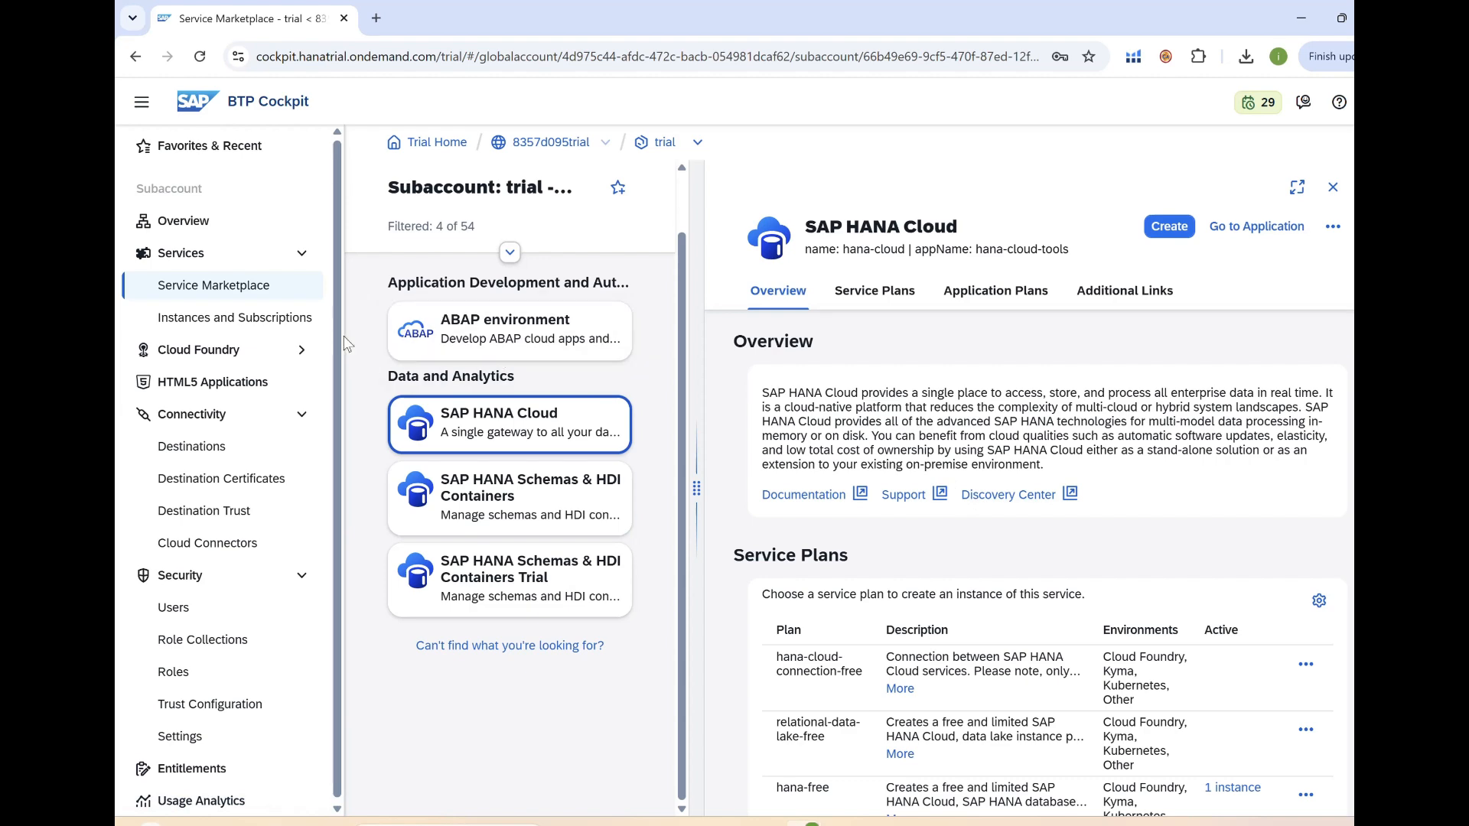
# Check on Instances and Subscriptions that the SAP HANA Cloud tools subscription is Subscribed.
pyautogui.click(246, 324)
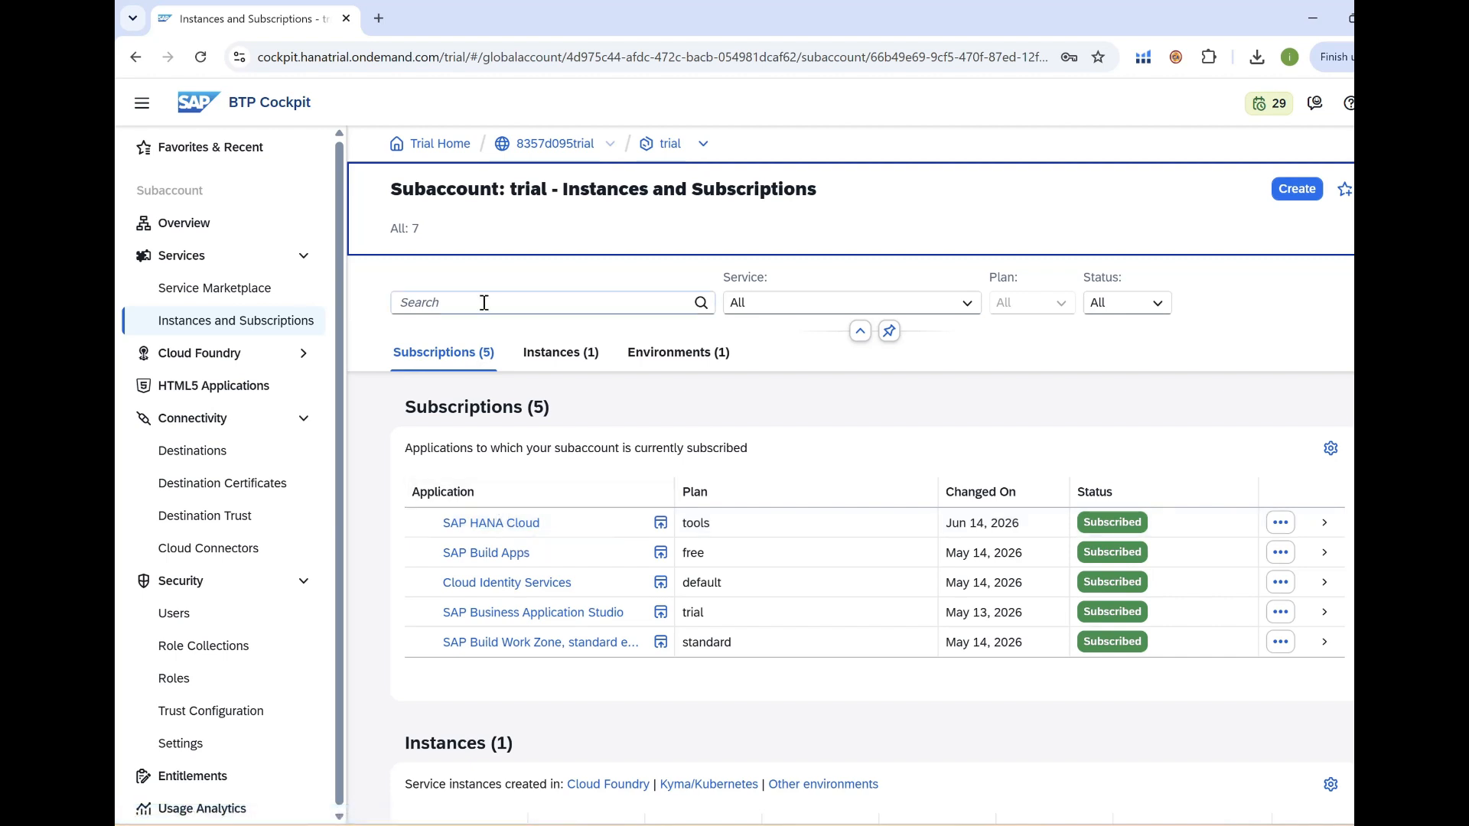
pyautogui.click(1381, 103)
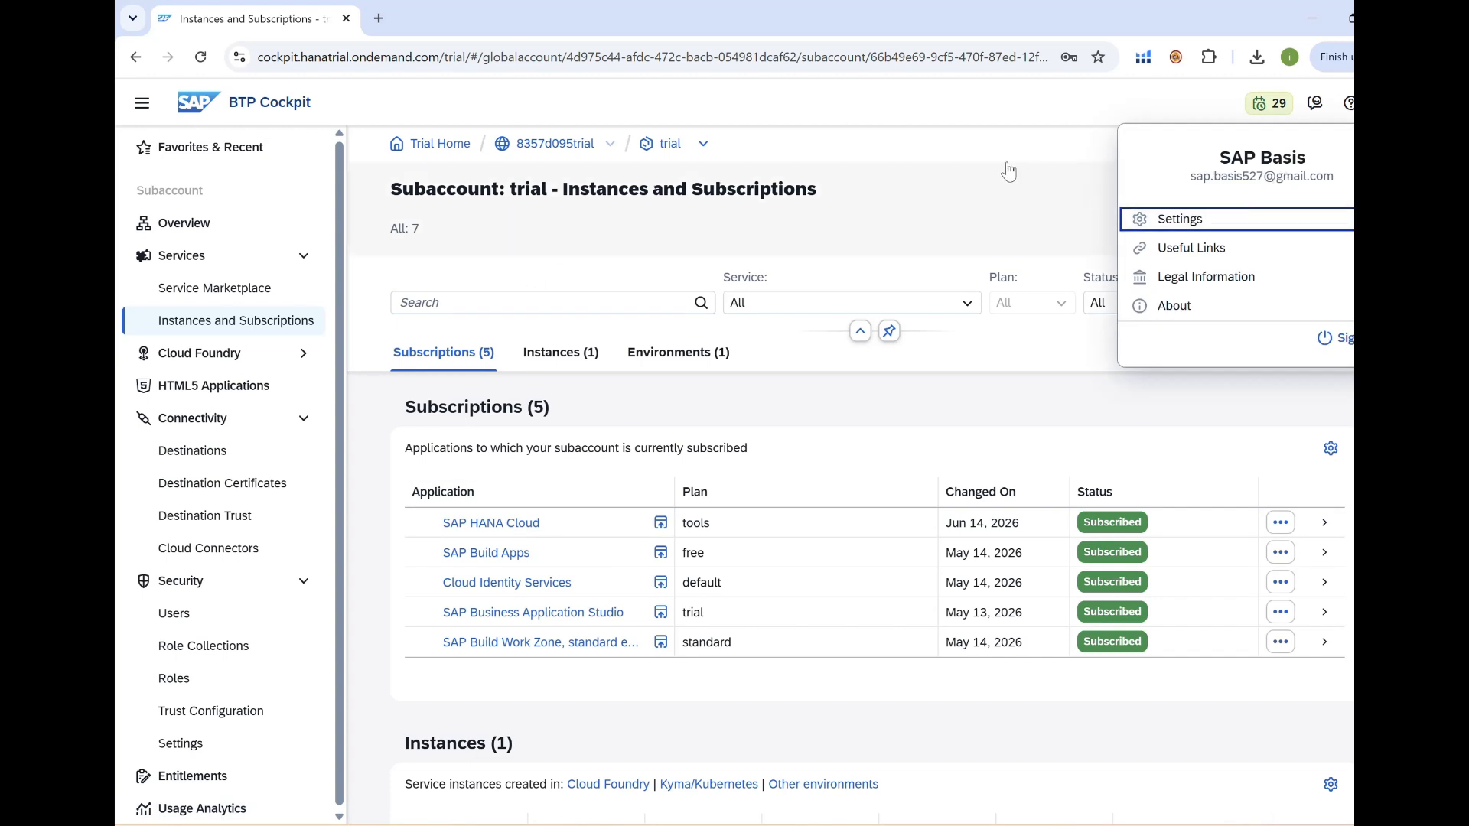
pyautogui.click(984, 178)
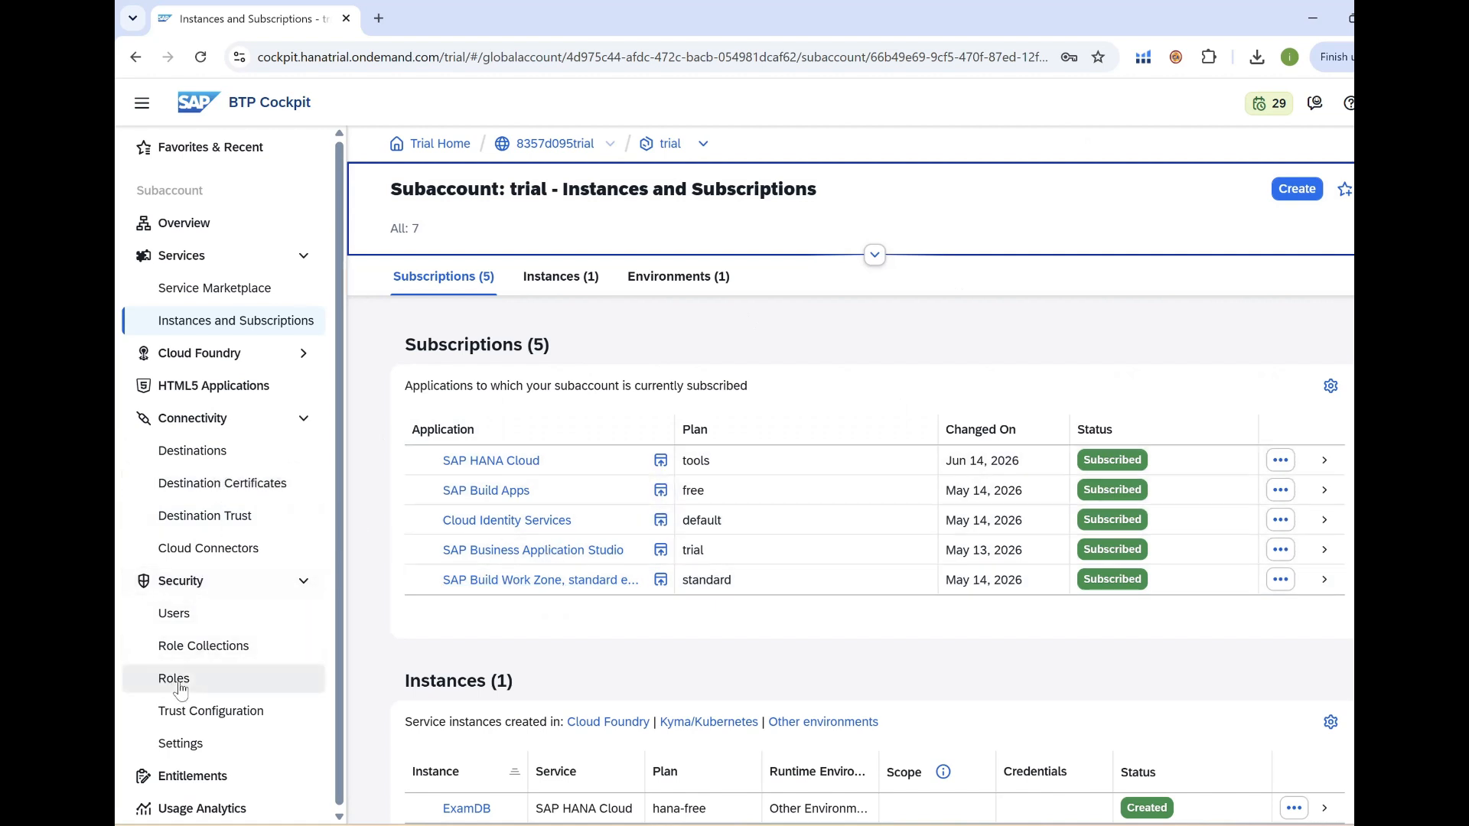
pyautogui.click(220, 653)
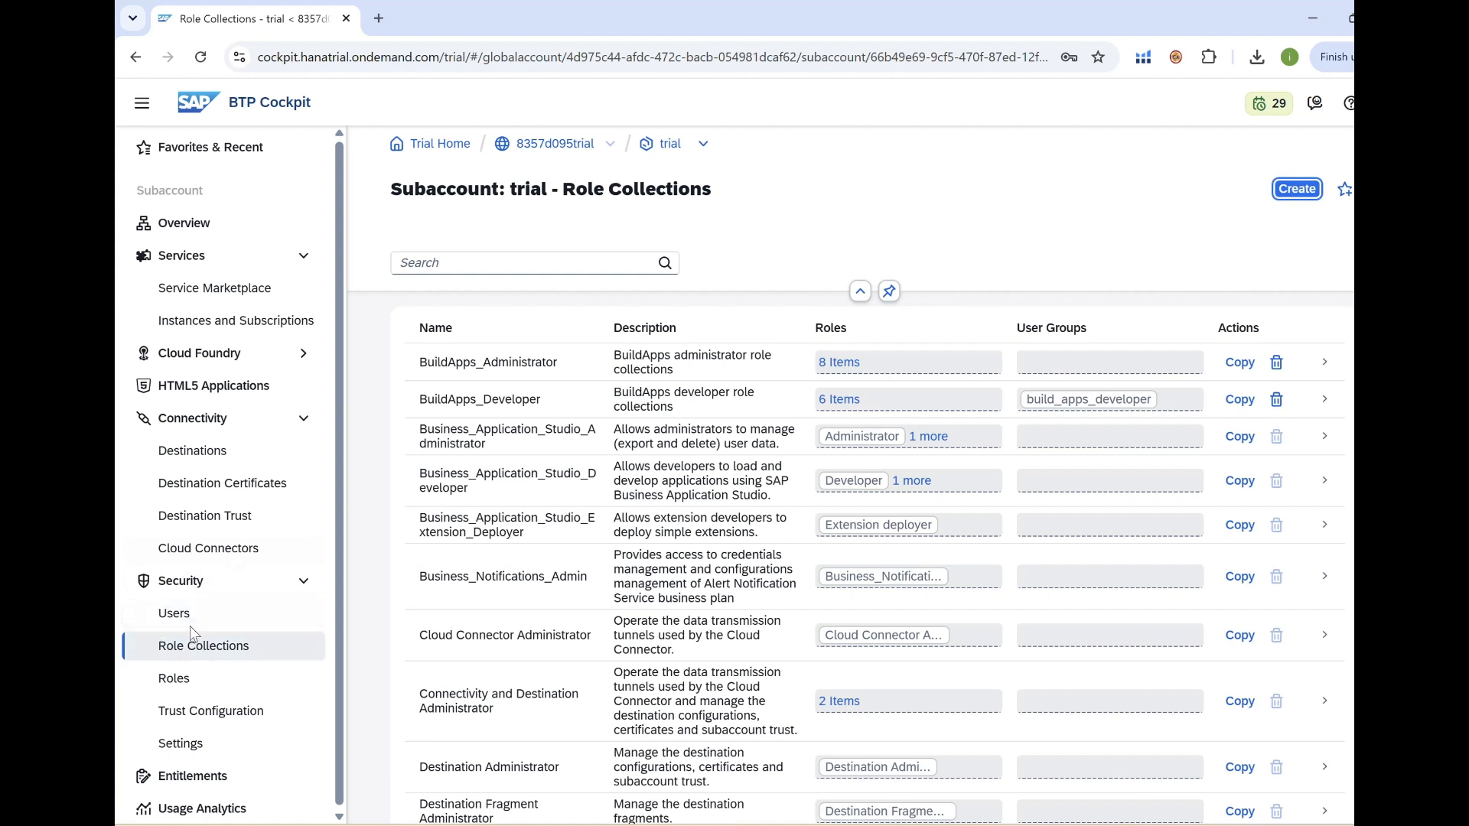
# In Security > Users, open the first user's Role Collections and begin Assign Role Collection.
pyautogui.click(164, 621)
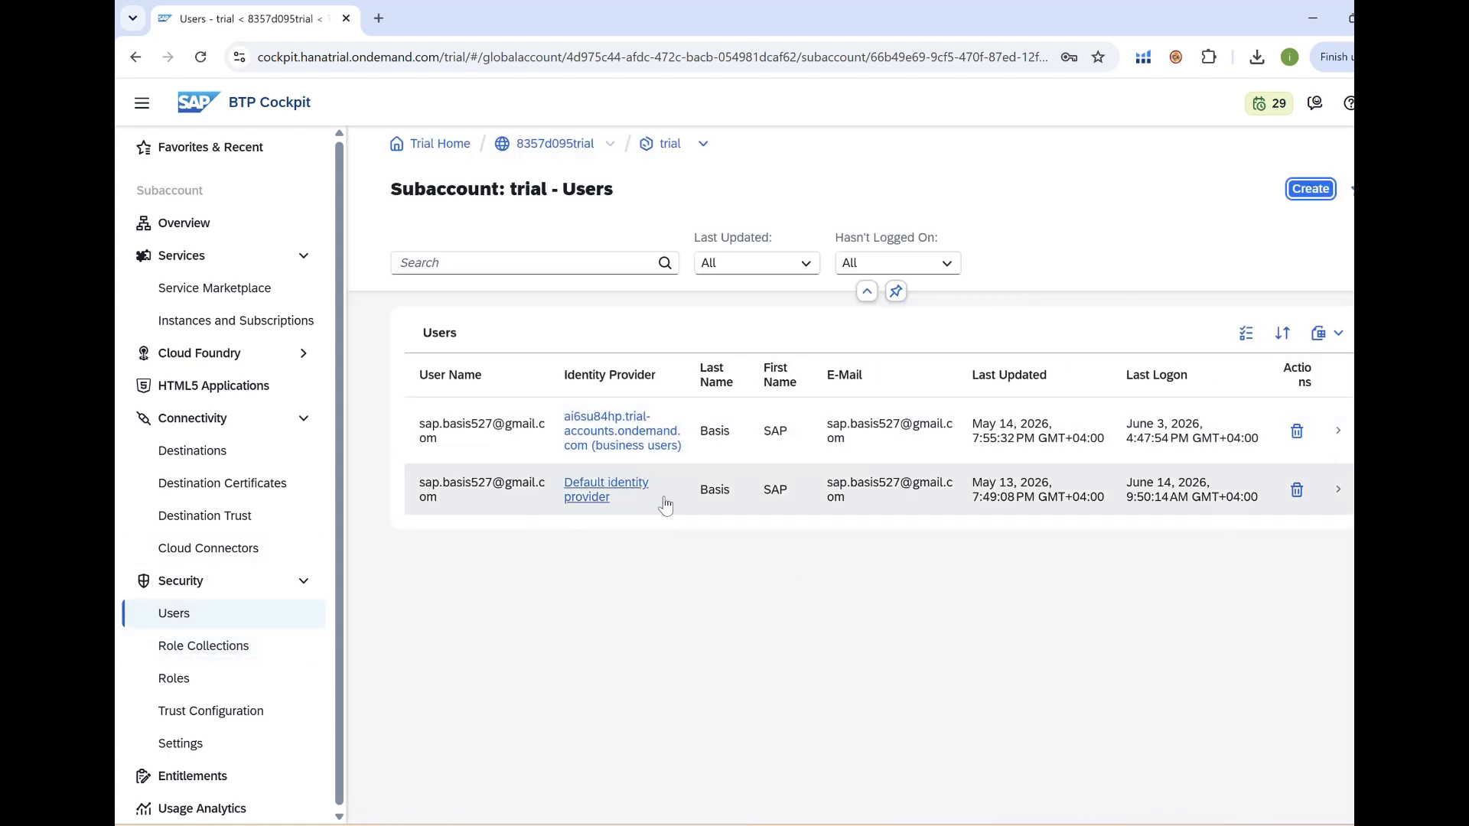
pyautogui.click(1343, 432)
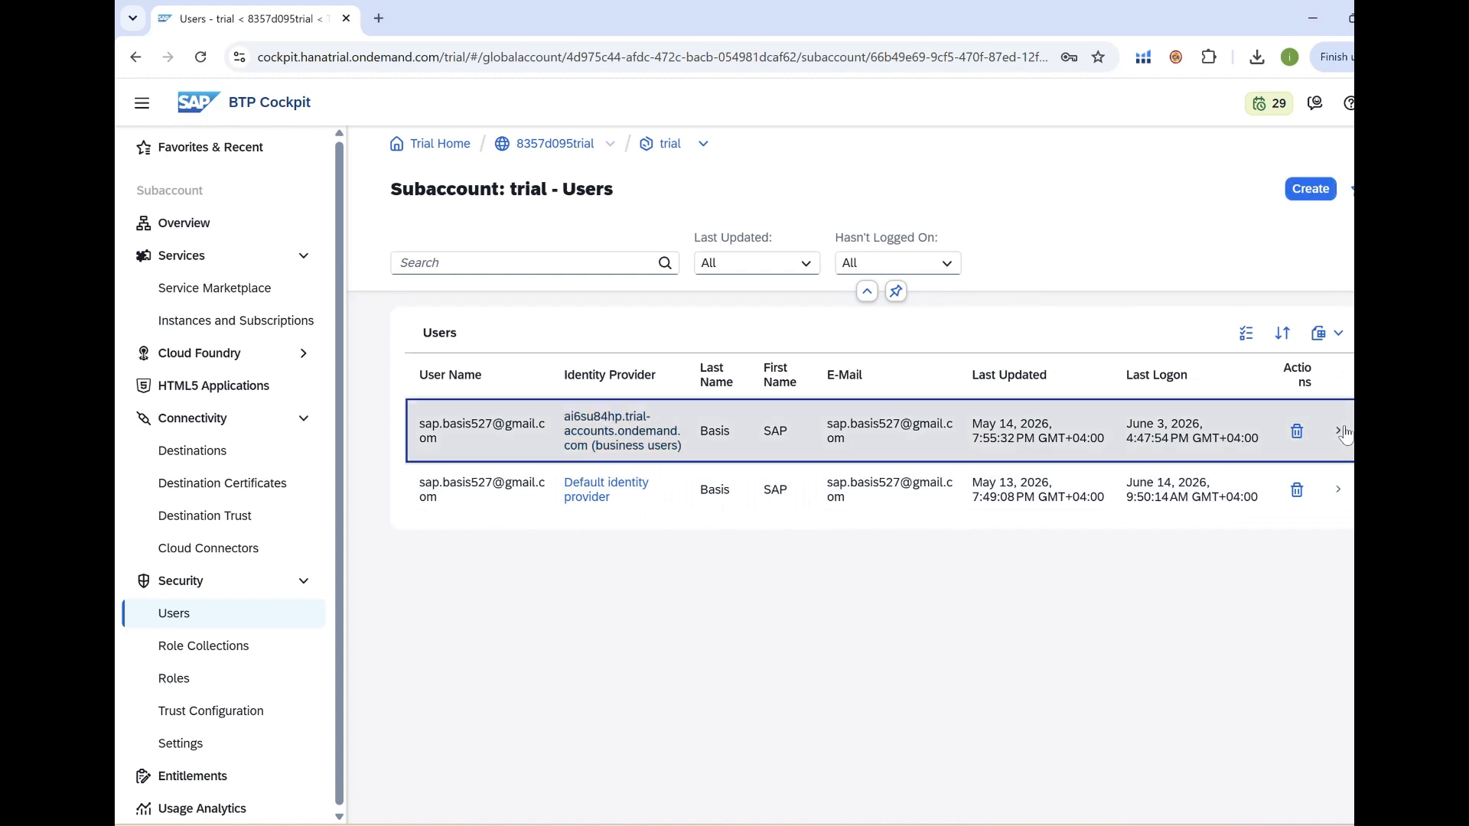
pyautogui.click(1280, 439)
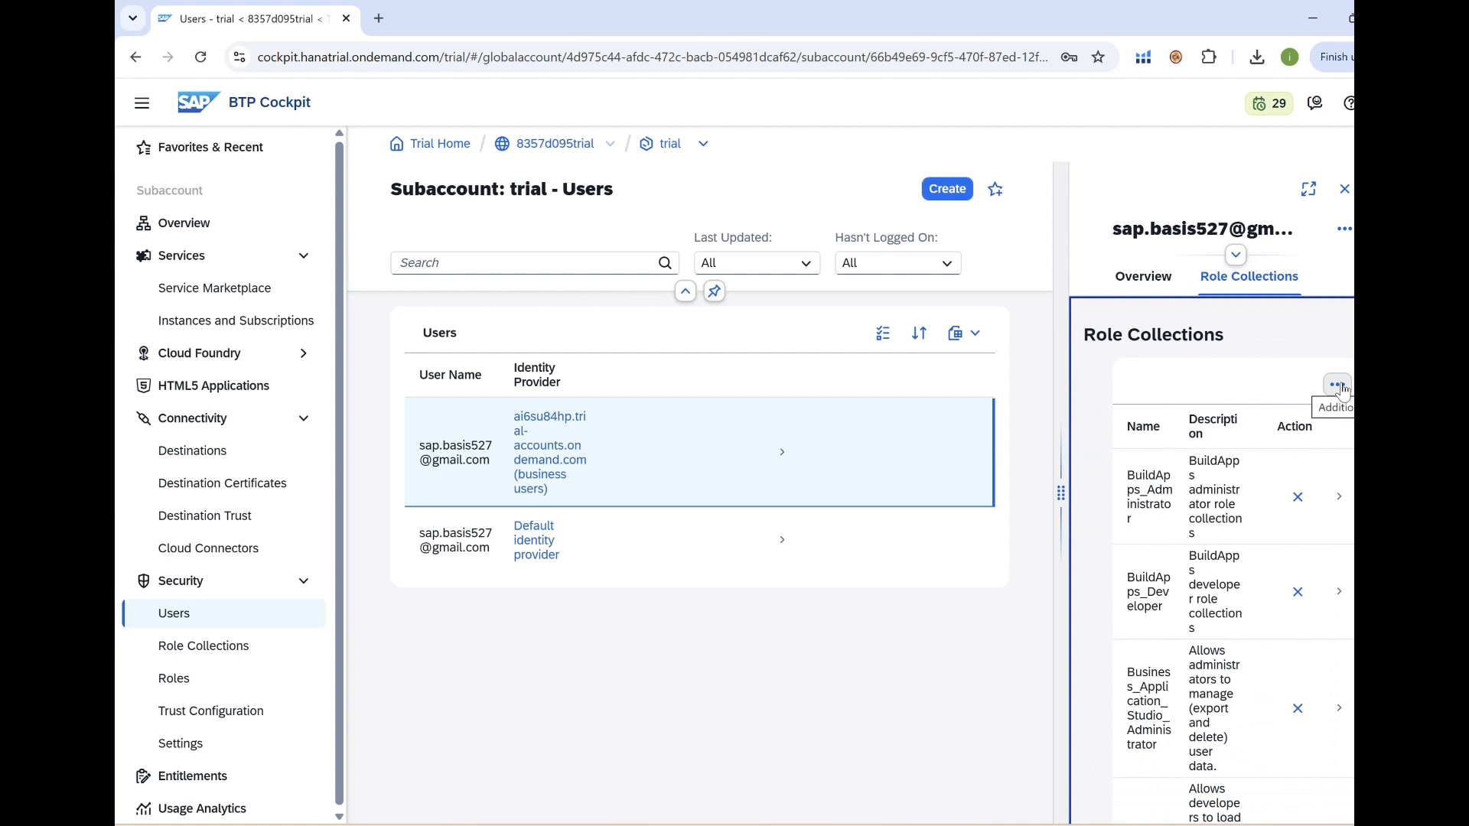
pyautogui.click(1339, 387)
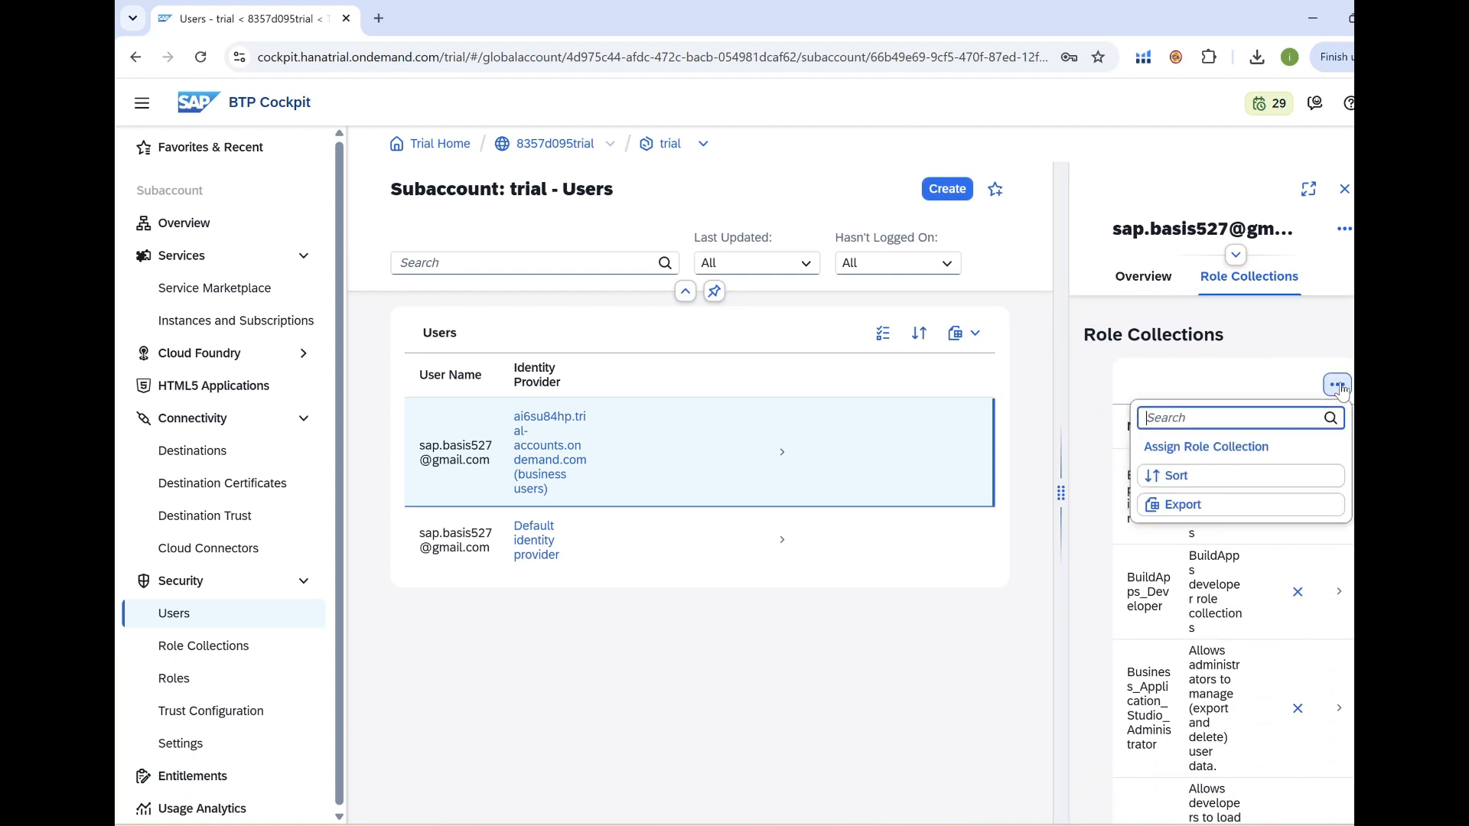
pyautogui.click(1245, 450)
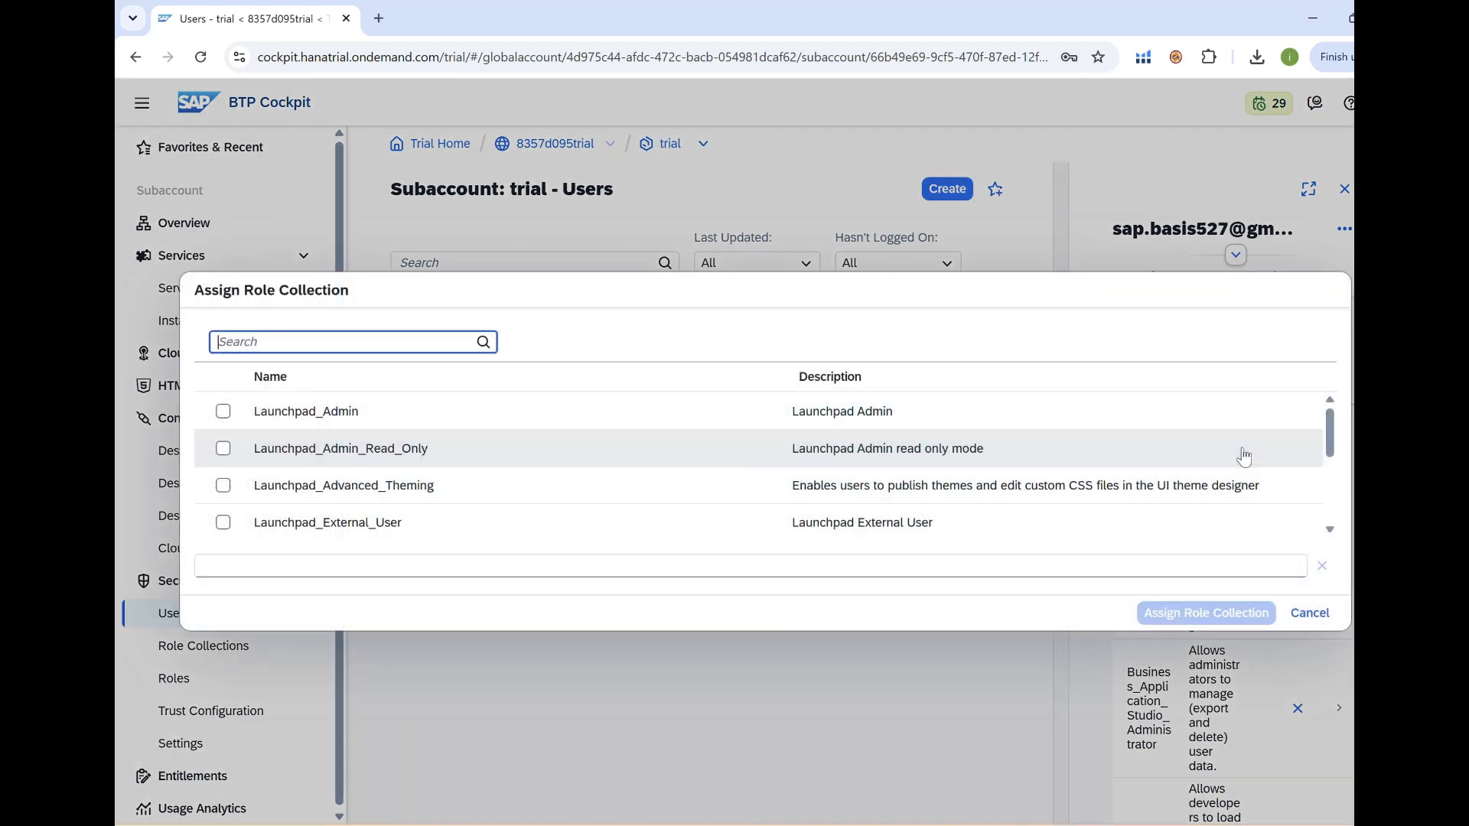
# Assign only the SAP HANA Cloud Administrator role collection to the business user.
pyautogui.scroll(-2, 438, 480)
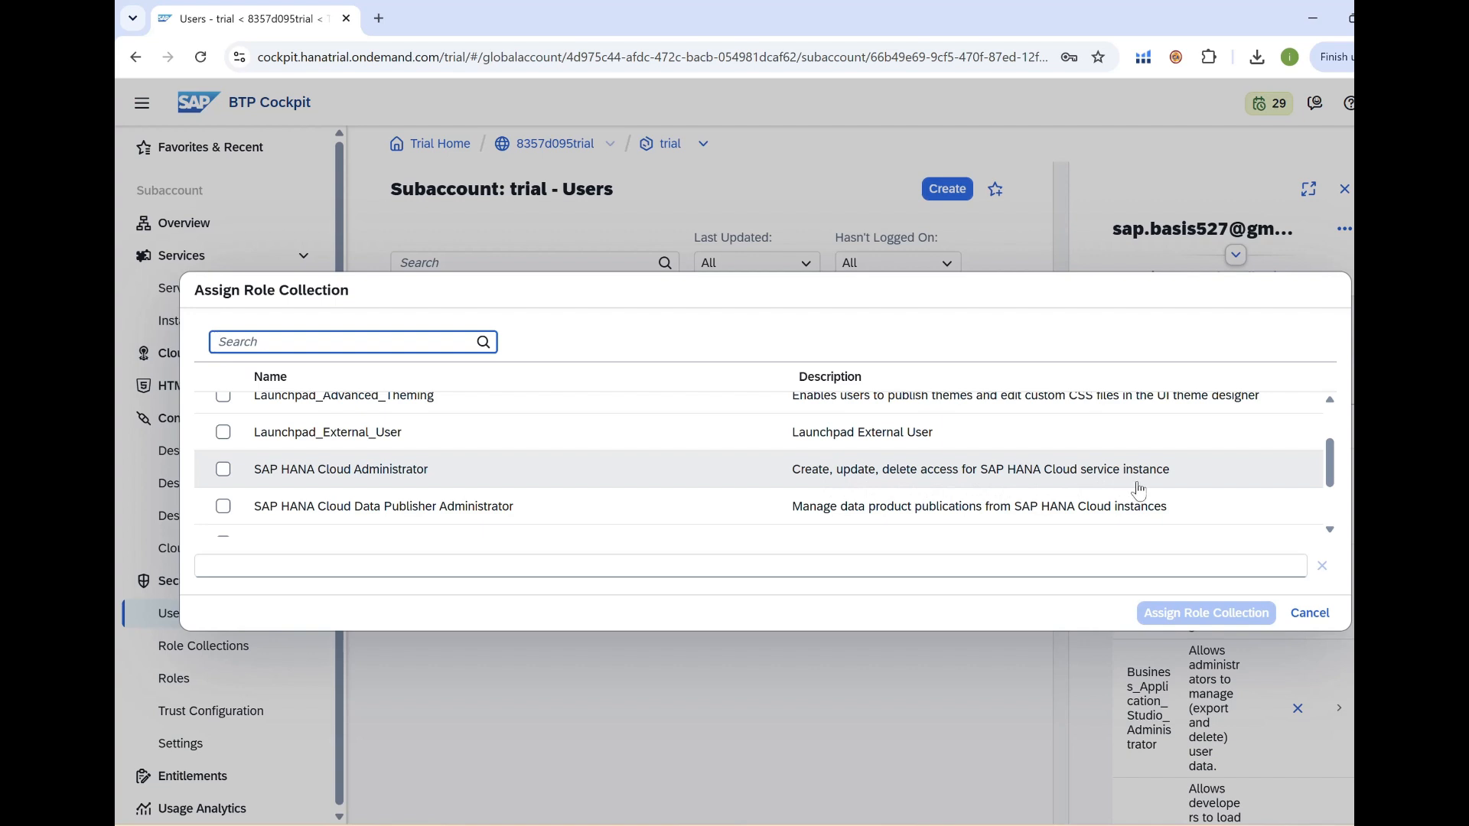
pyautogui.click(223, 479)
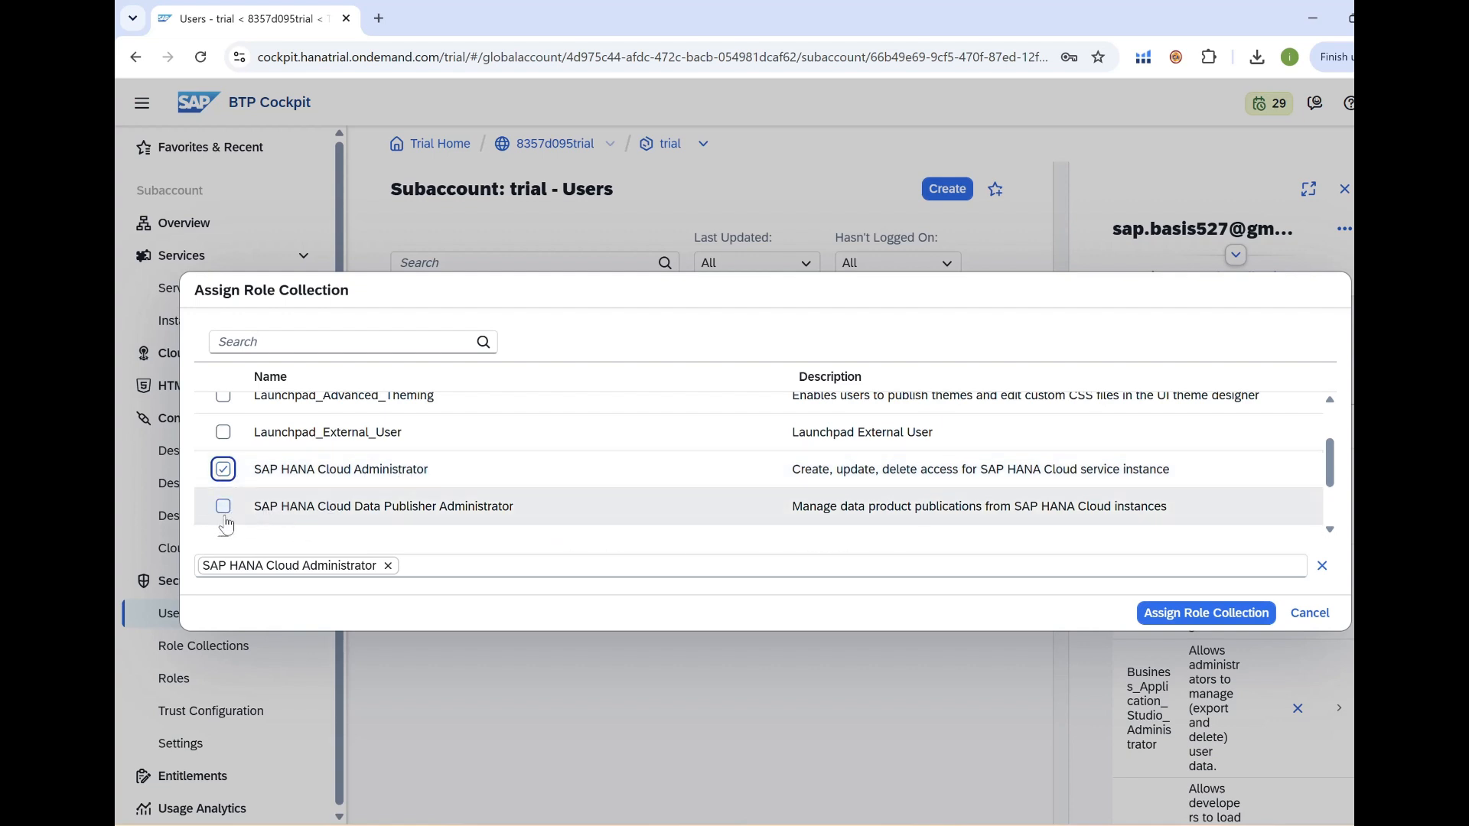
pyautogui.scroll(-2, 230, 520)
pyautogui.scroll(2, 291, 467)
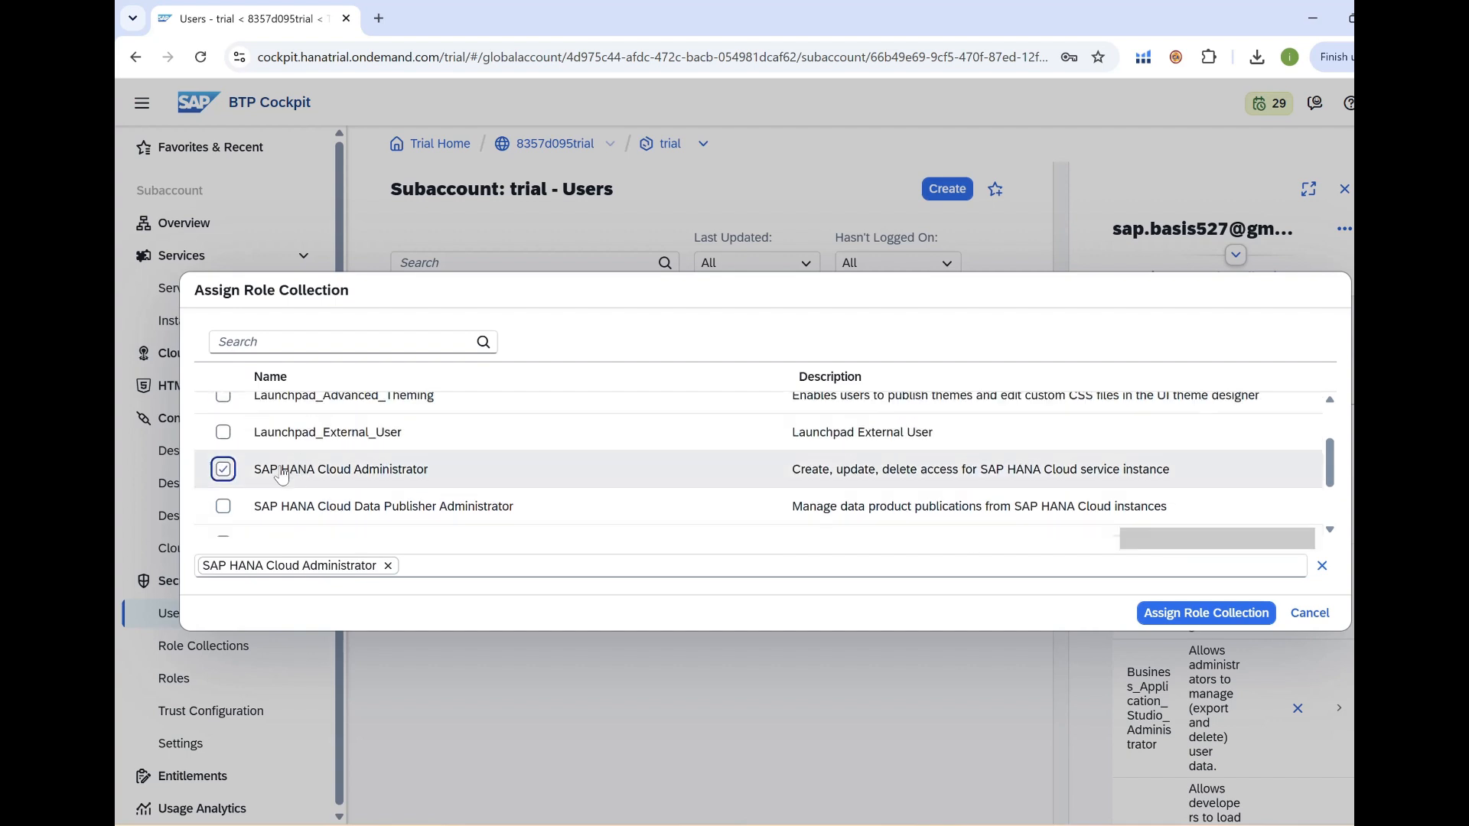
pyautogui.click(224, 507)
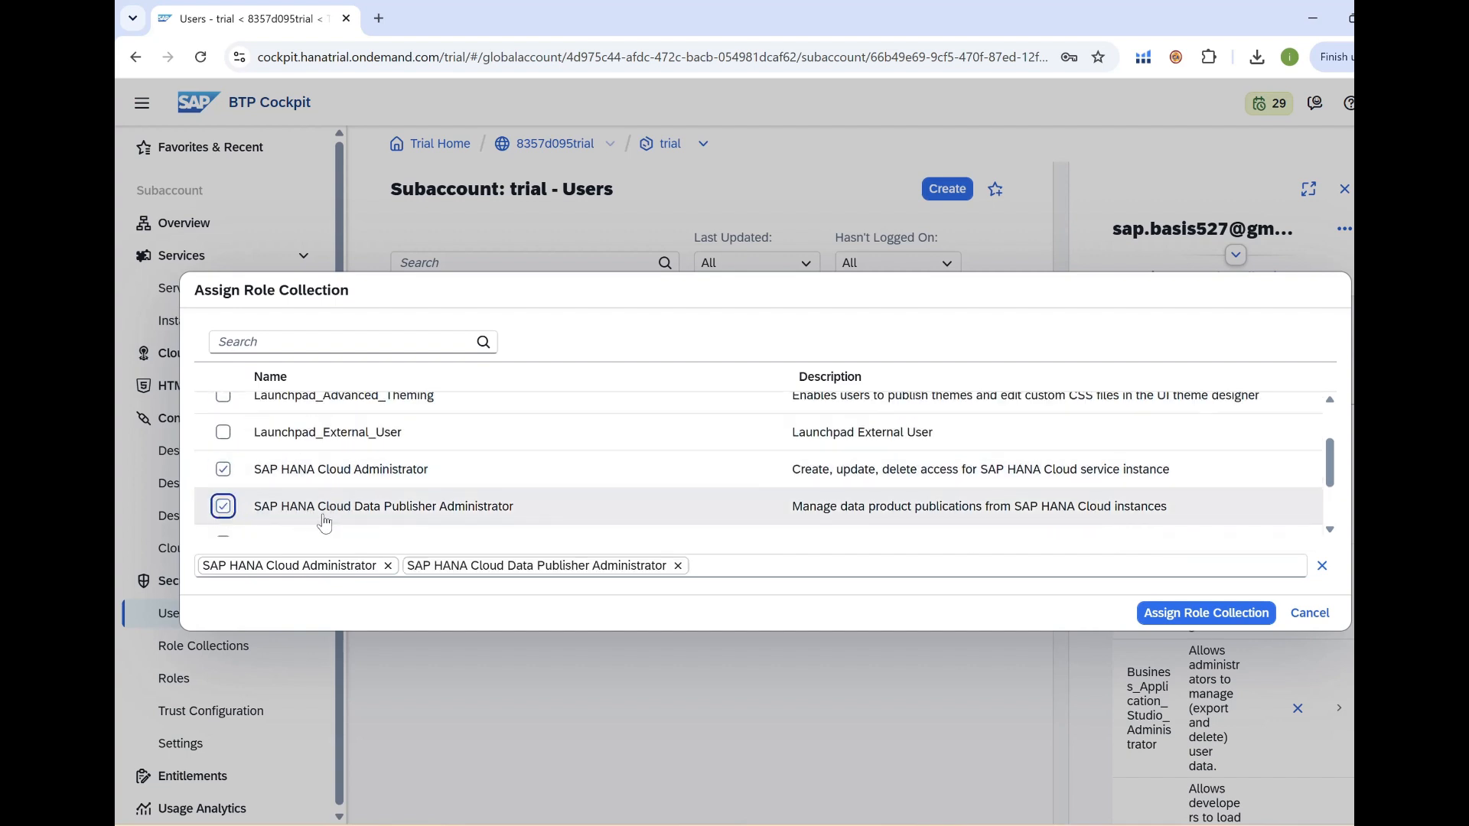
pyautogui.click(224, 506)
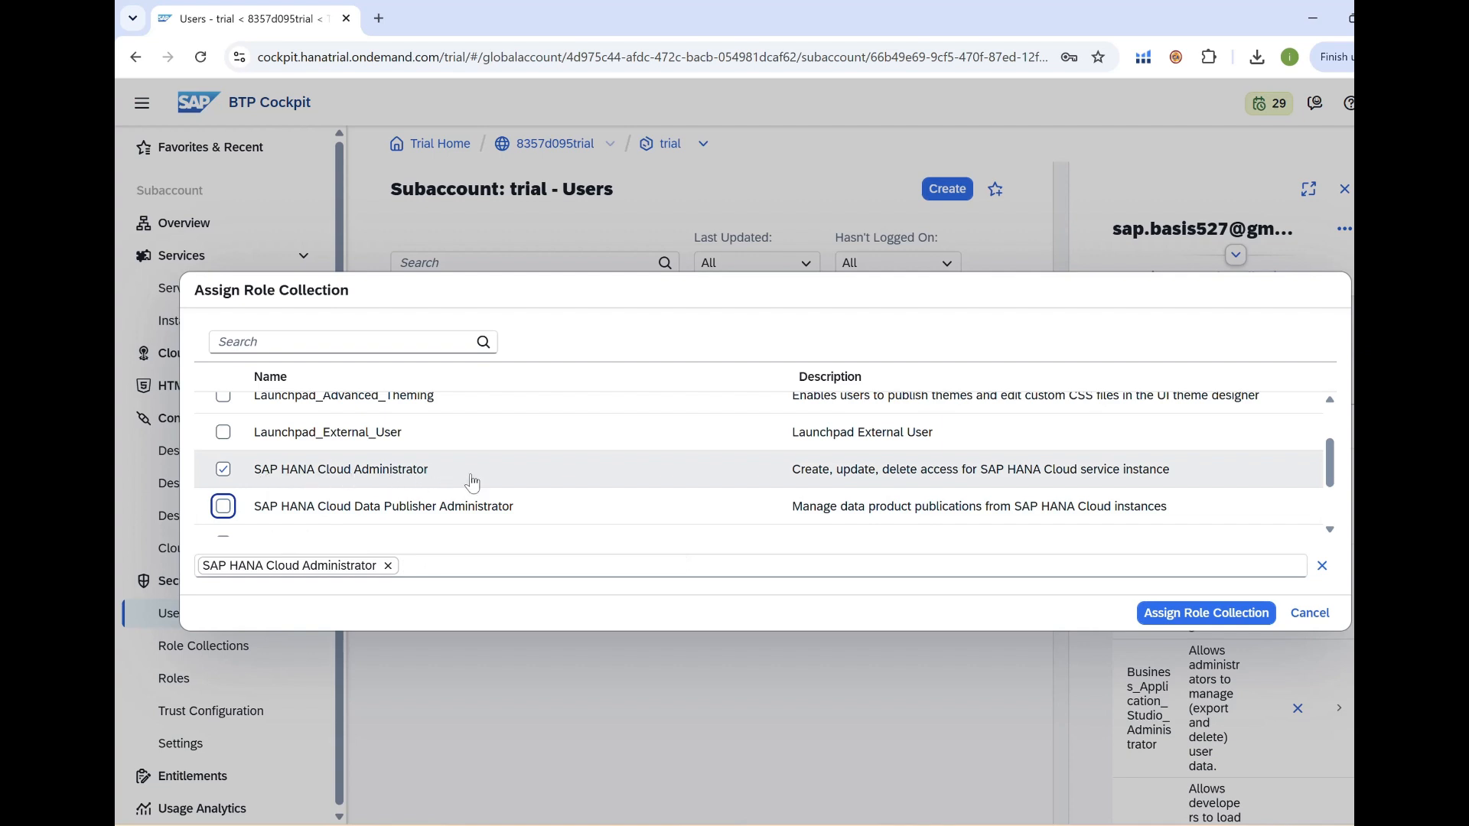
pyautogui.click(1210, 614)
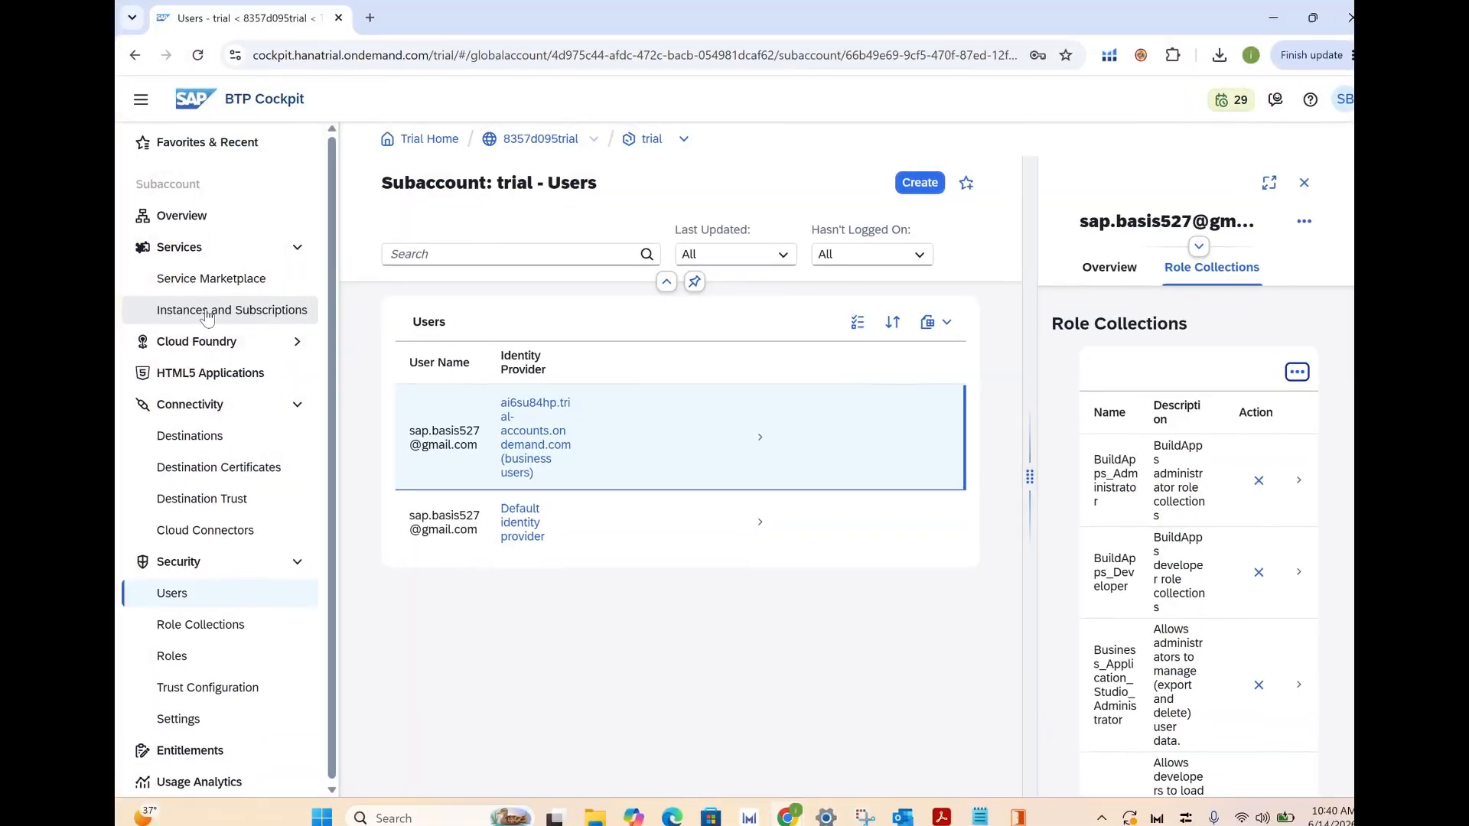
# Open the SAP HANA Cloud application and sign in with the trial account's e-mail and password.
pyautogui.click(210, 321)
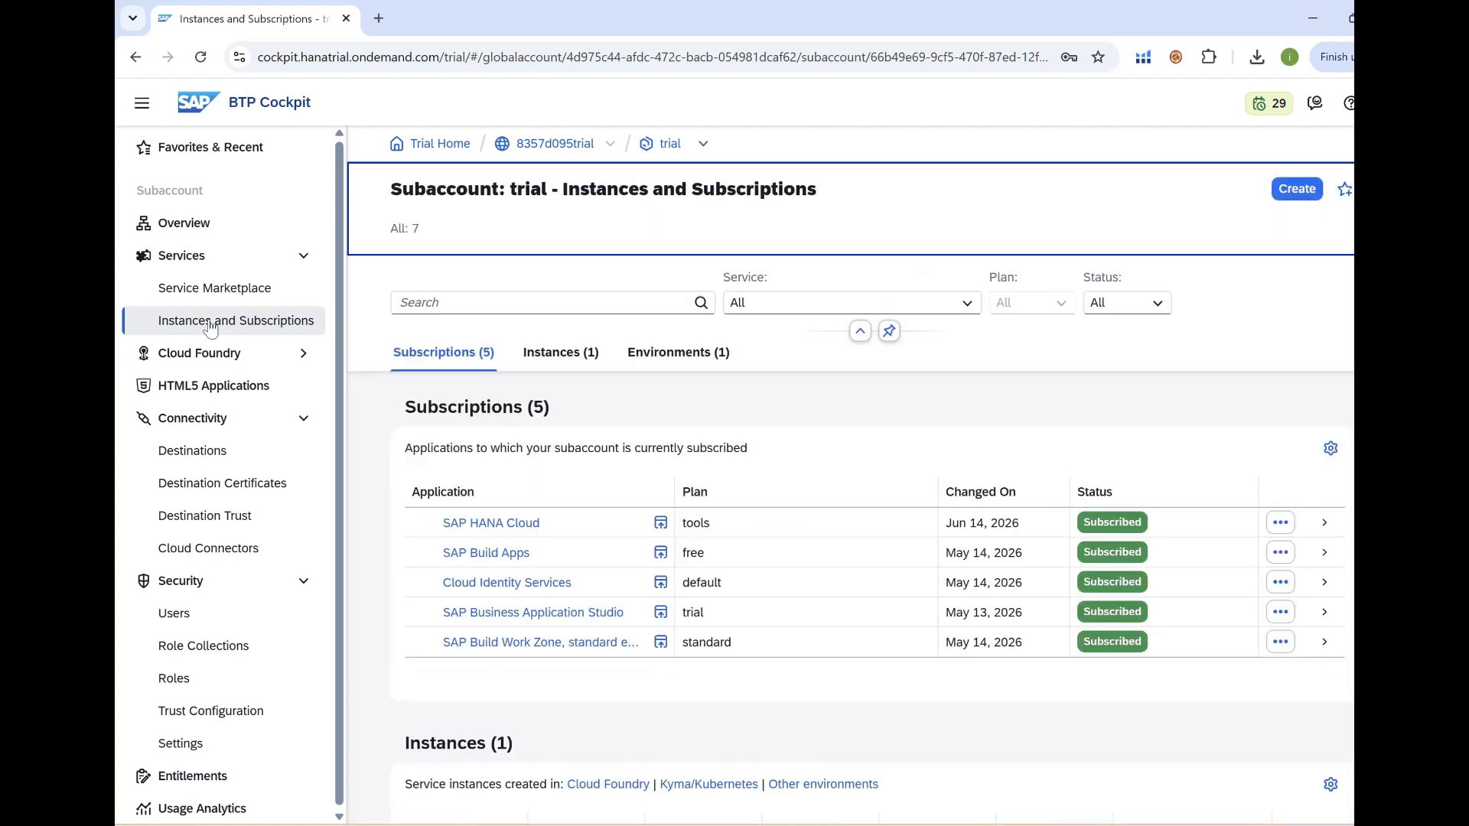
pyautogui.click(496, 528)
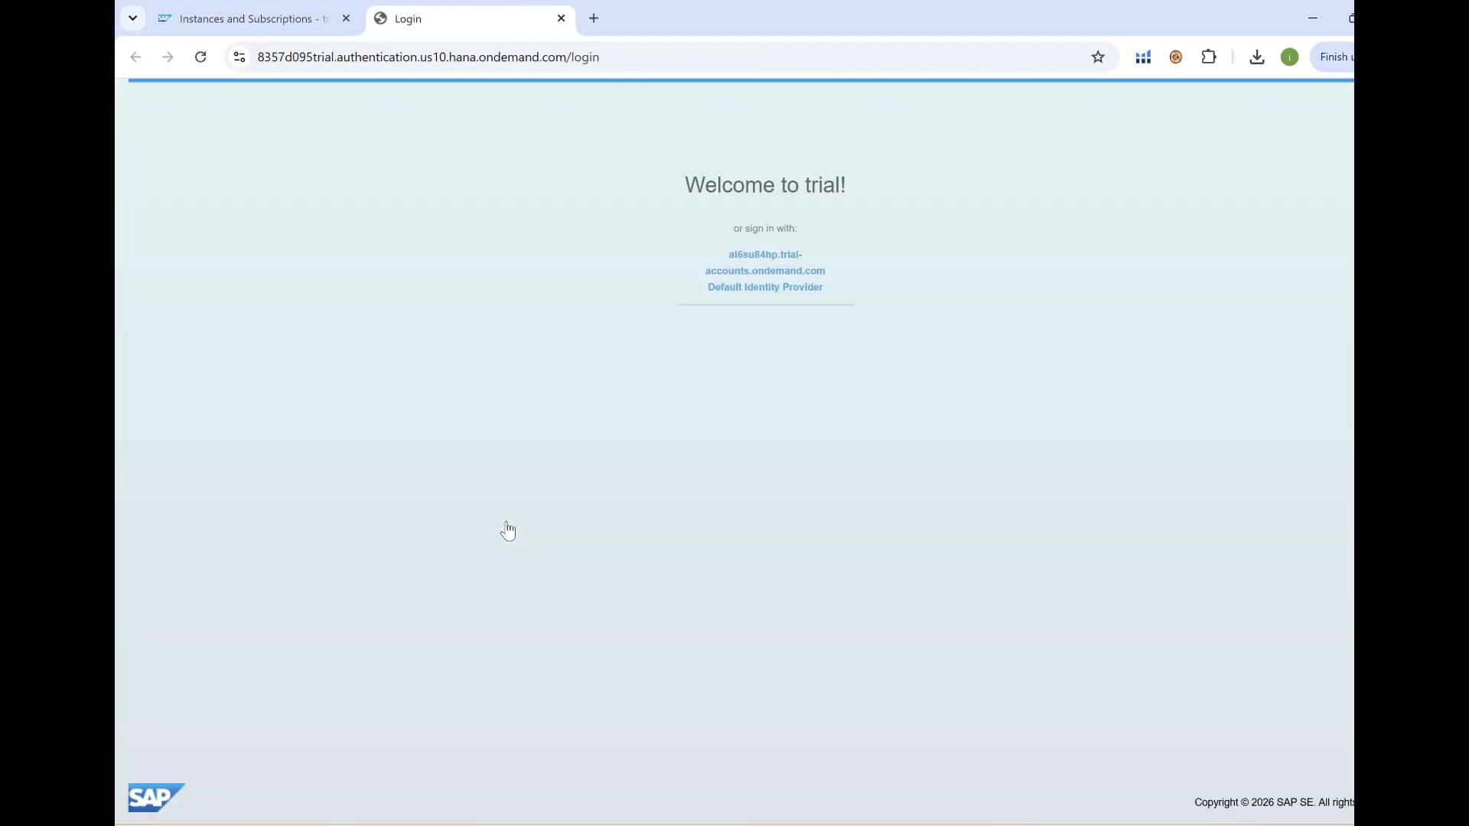
pyautogui.click(769, 261)
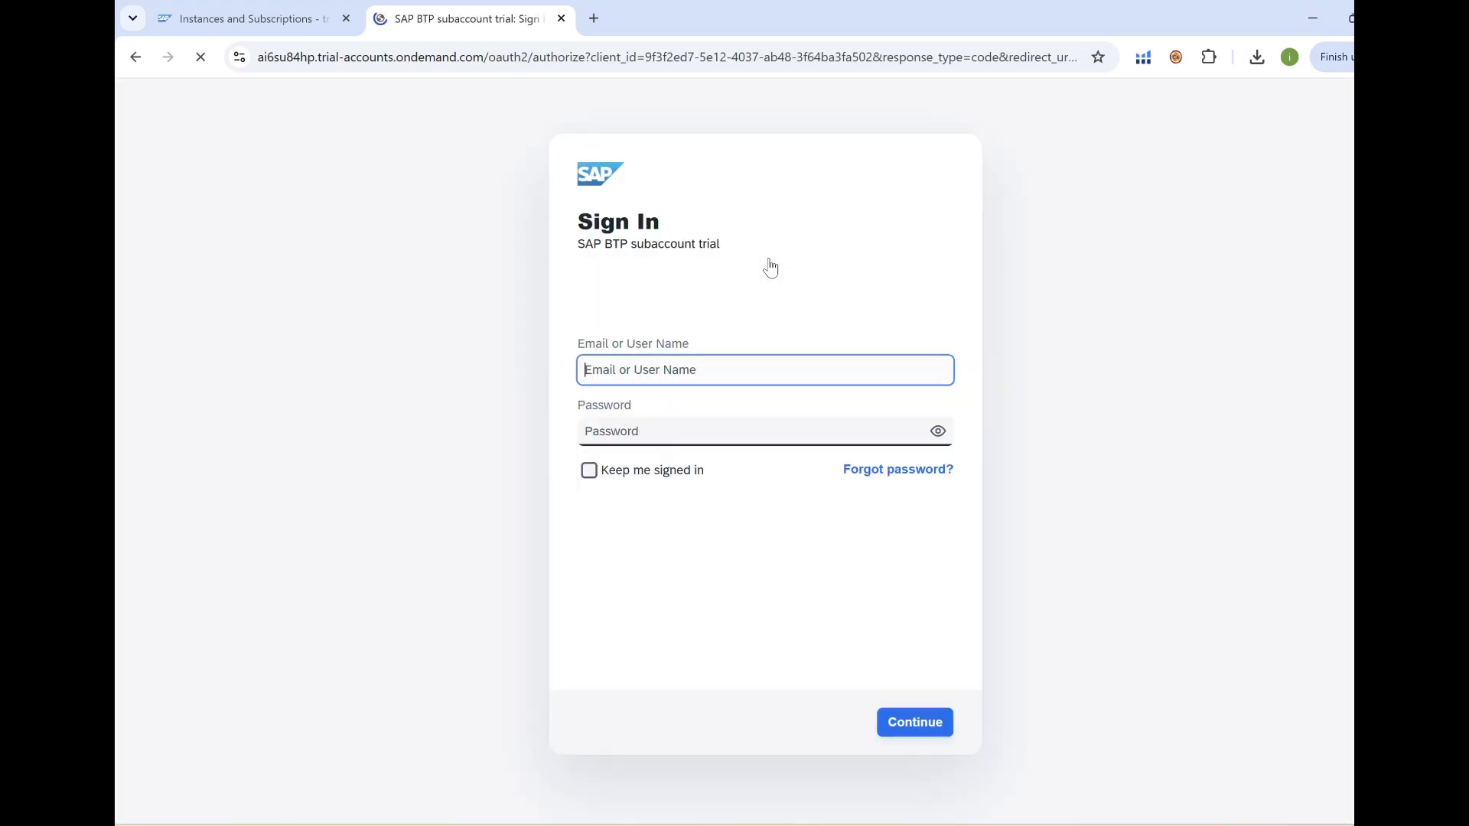
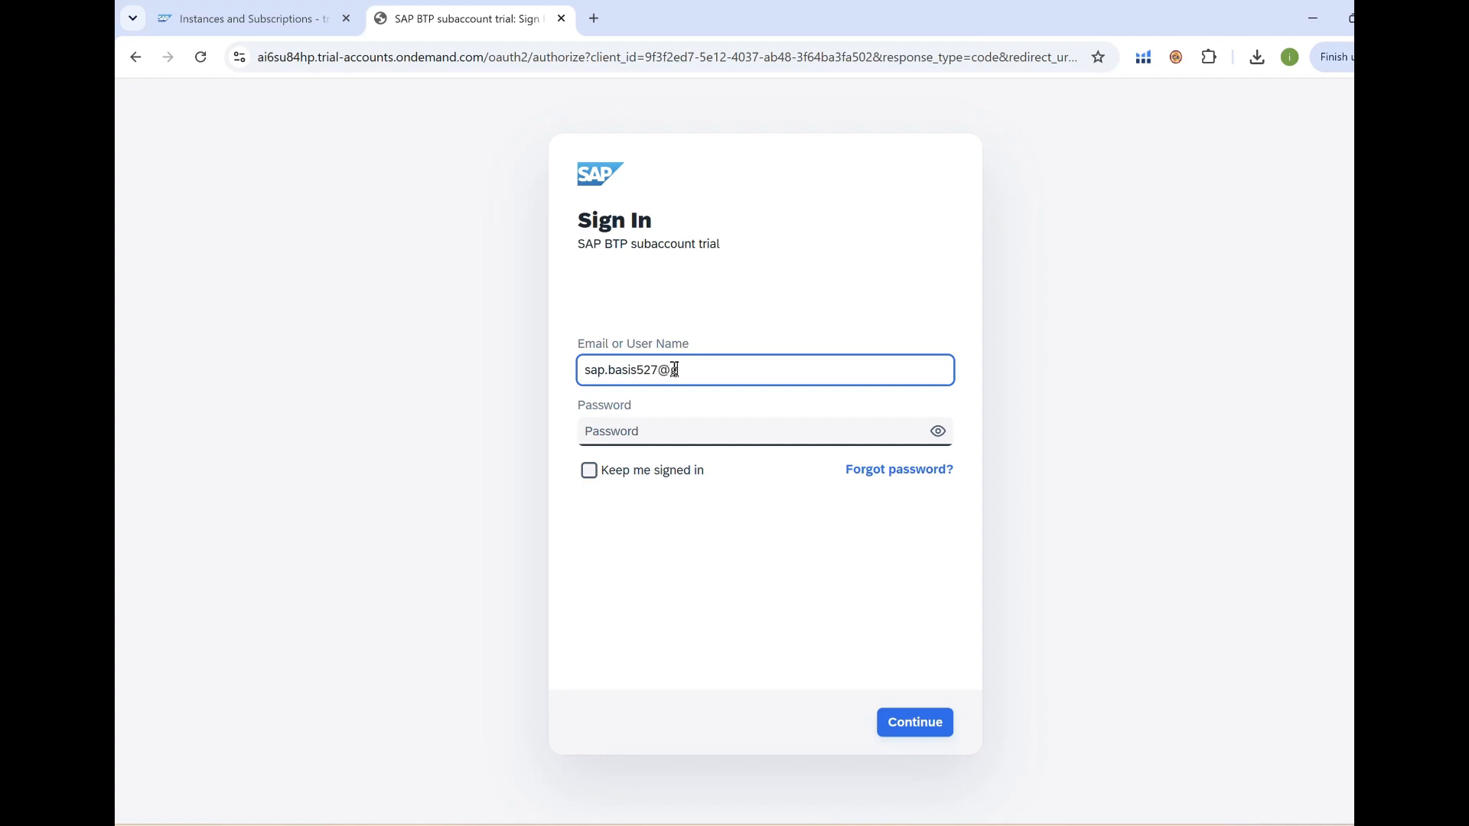
pyautogui.press('Tab')
pyautogui.write('••')
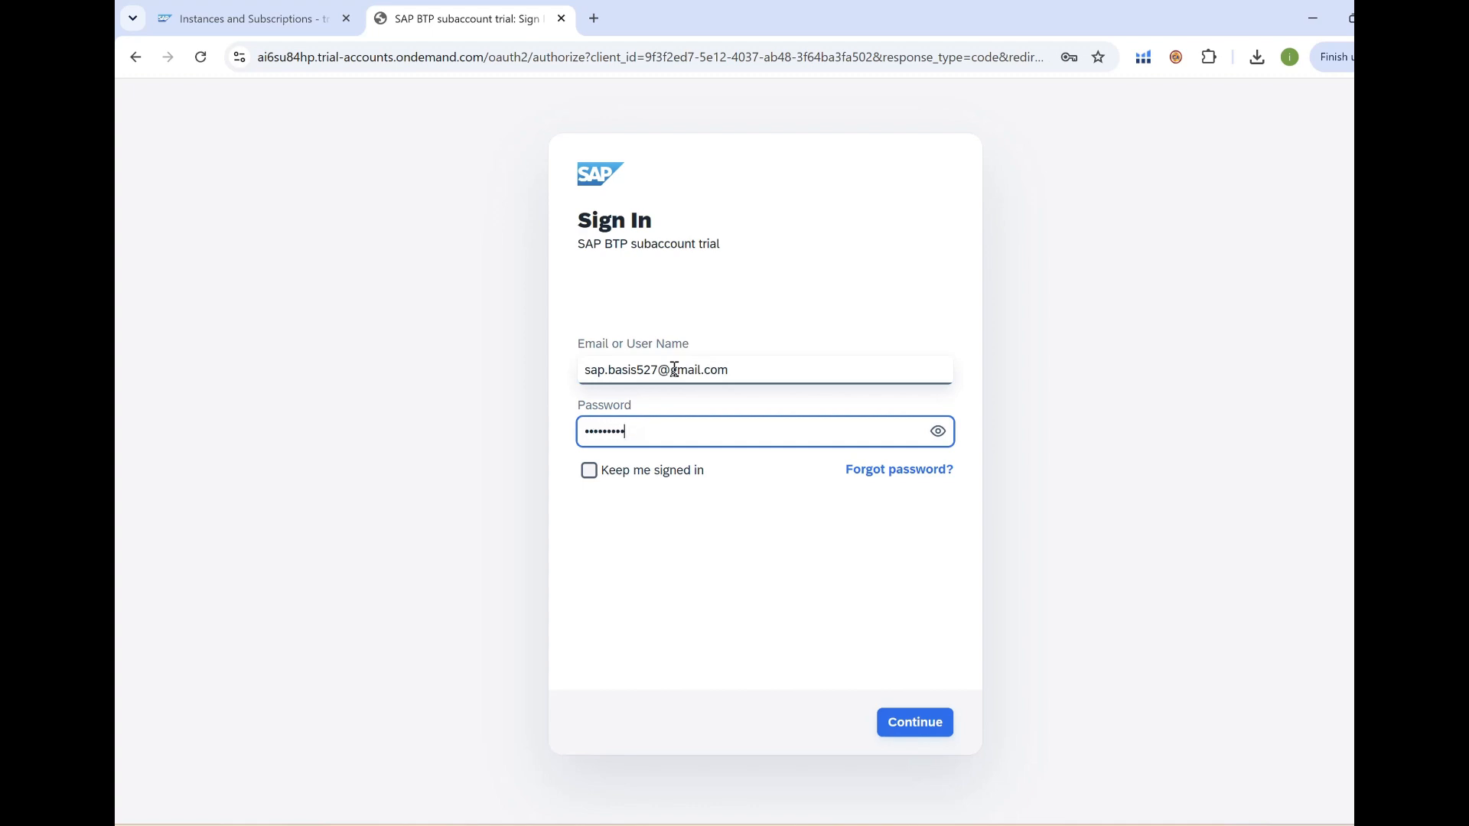
pyautogui.press('Return')
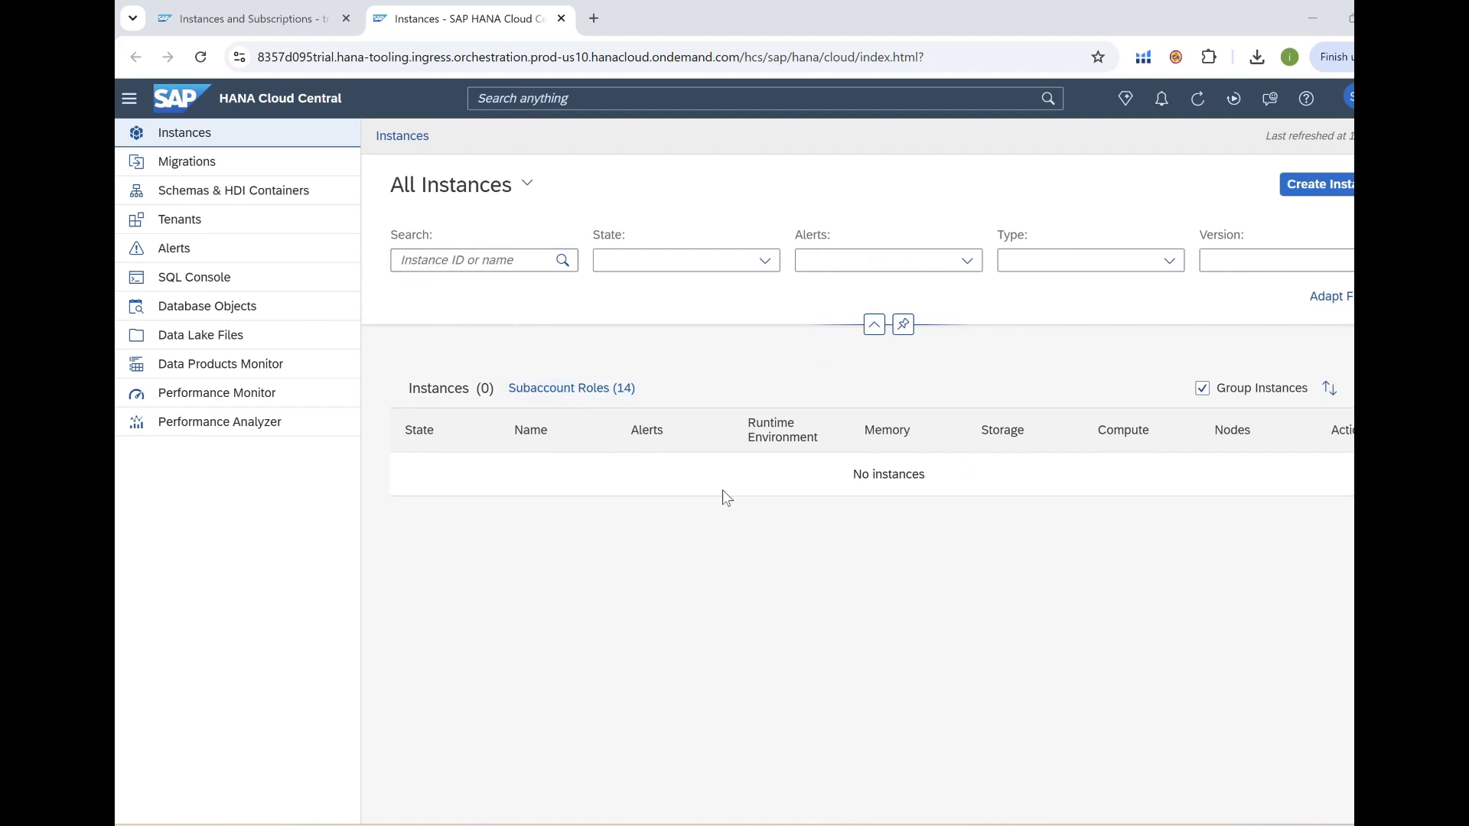
# Start a new SAP HANA Database instance with manual configuration and advance to General.
pyautogui.click(1331, 187)
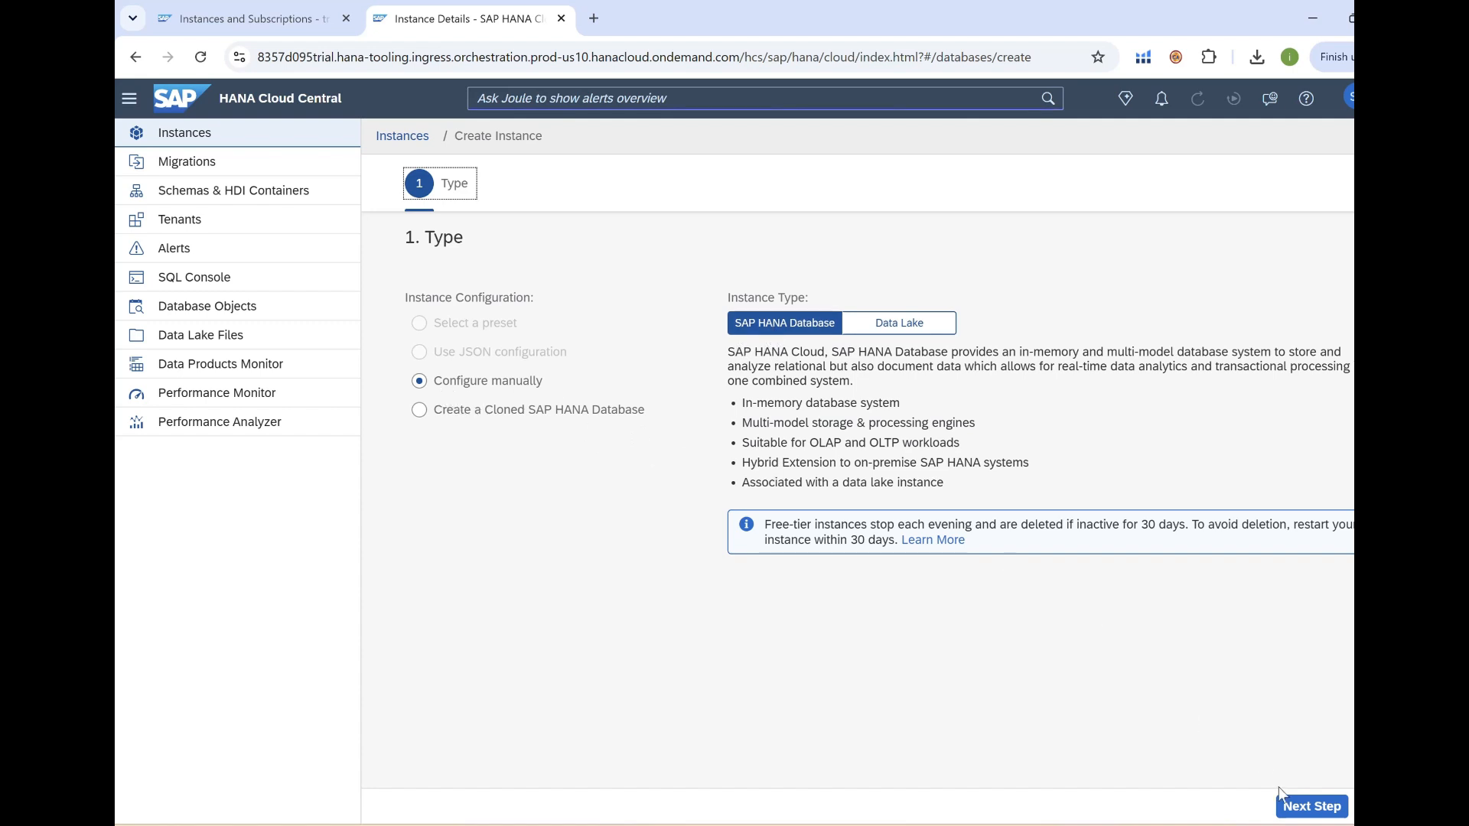
pyautogui.click(1293, 811)
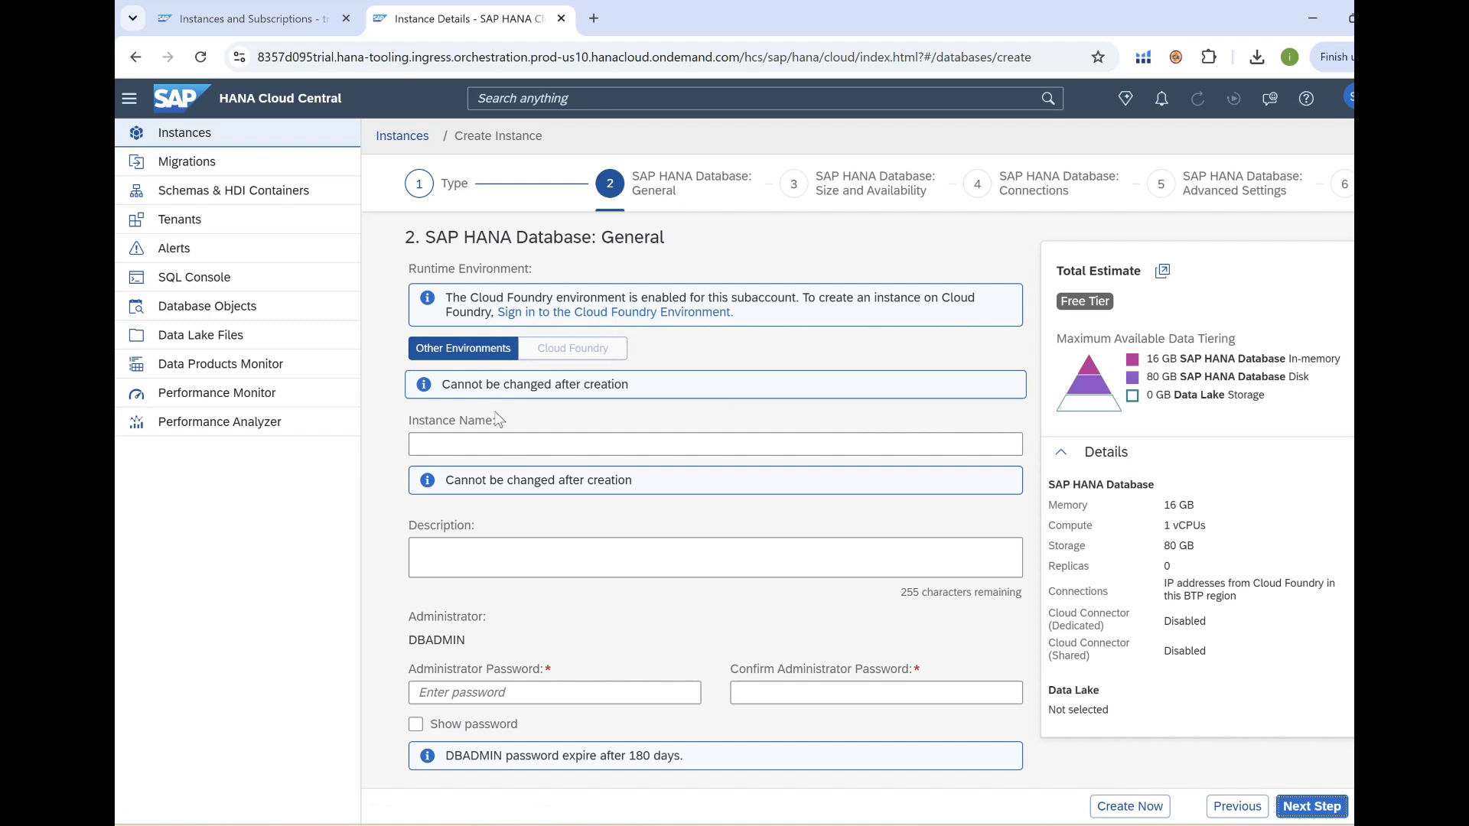
# Name the instance TestDB and enter and confirm the DBADMIN administrator password.
pyautogui.click(466, 448)
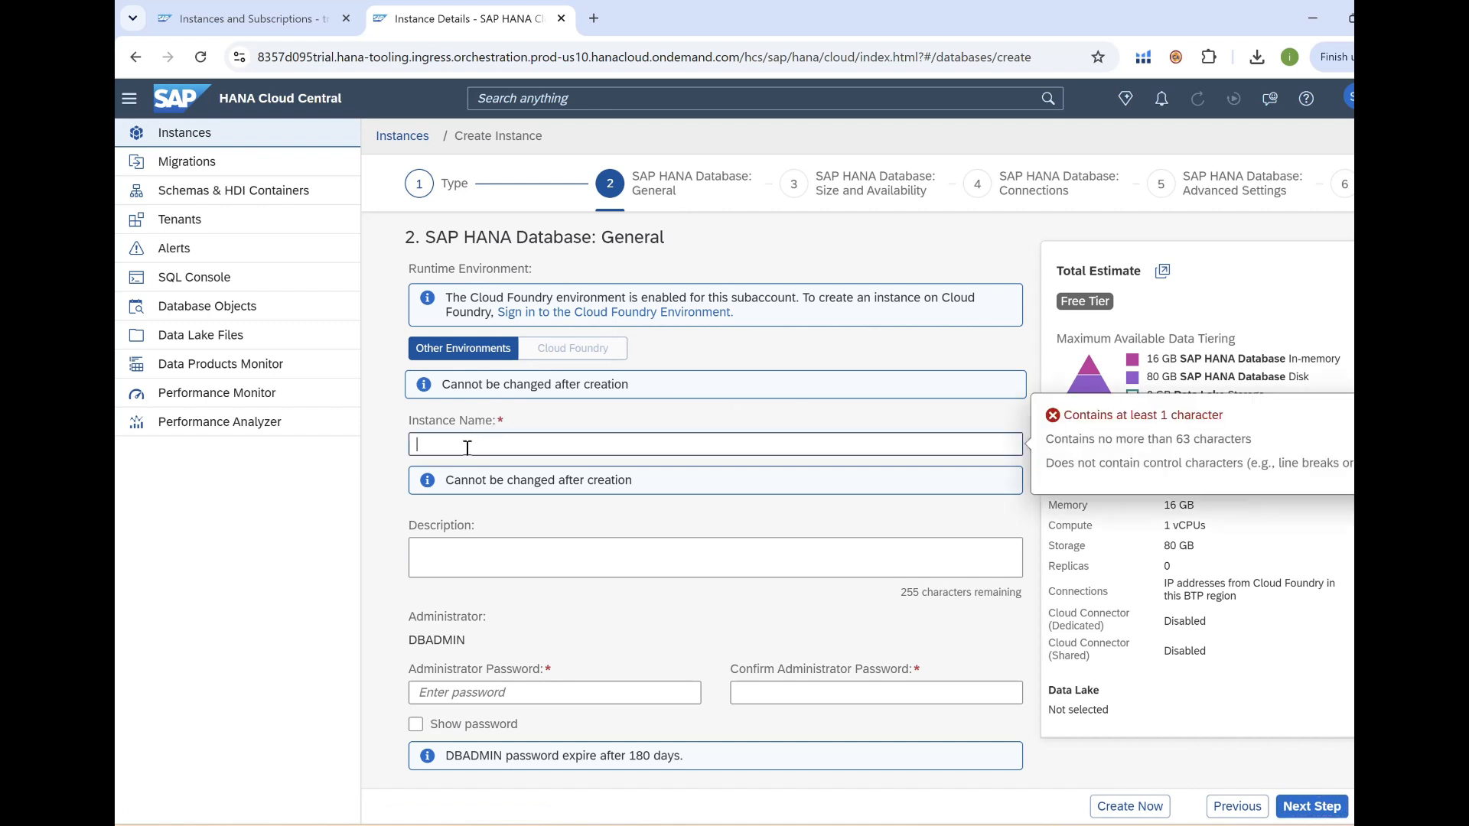
pyautogui.write('TestDB')
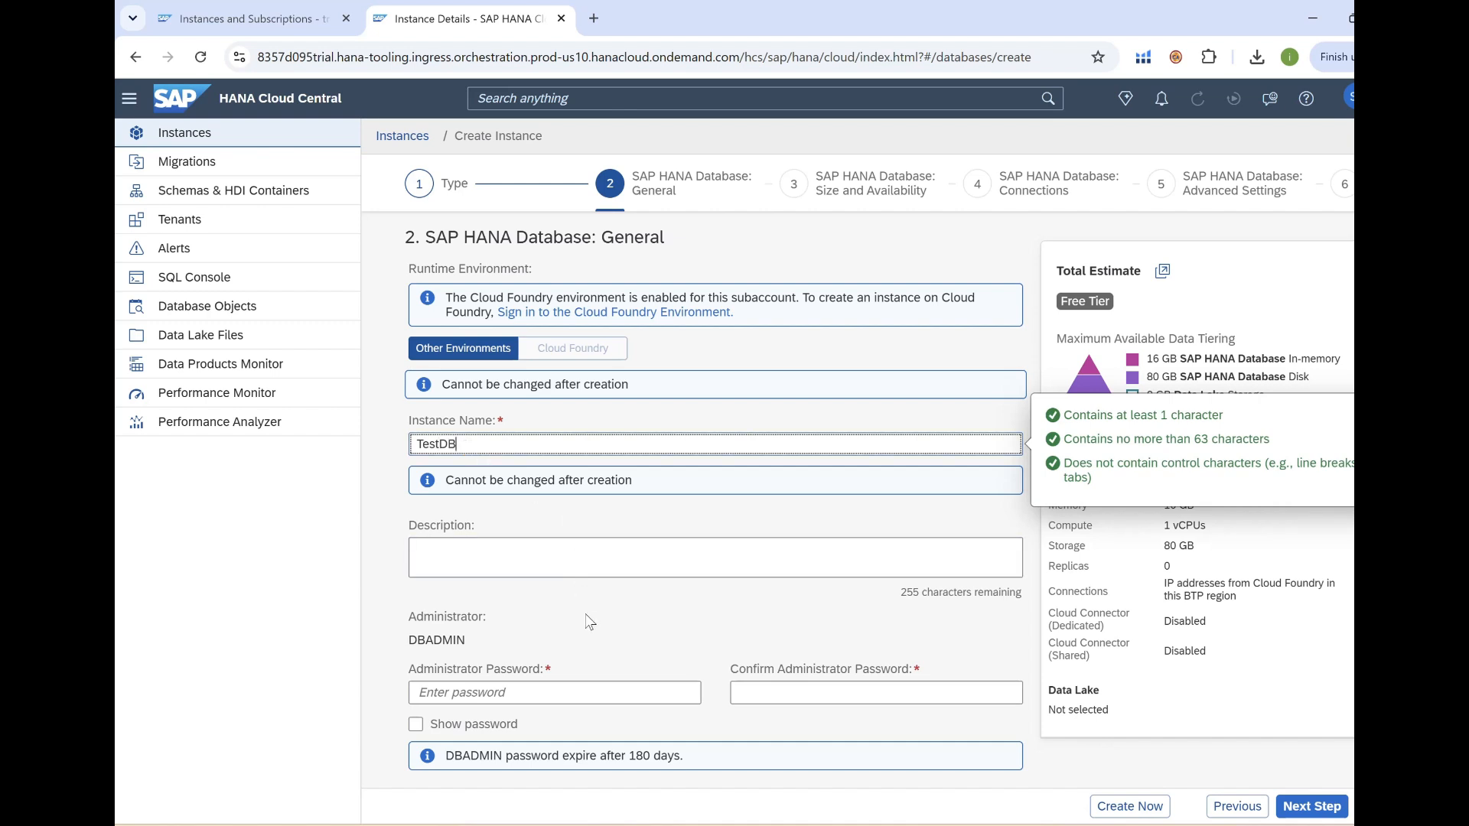
pyautogui.scroll(-1, 589, 624)
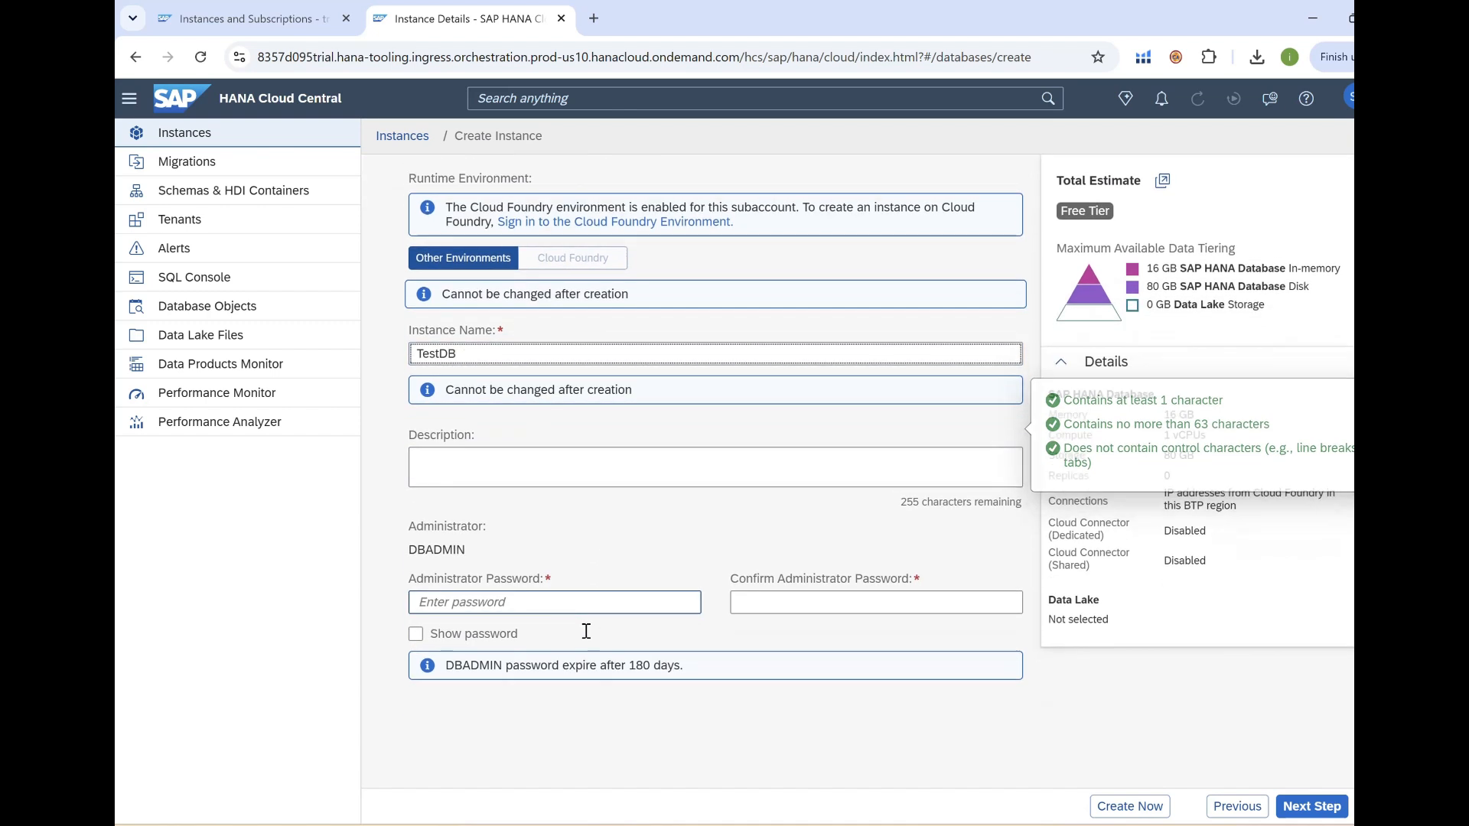
pyautogui.click(457, 604)
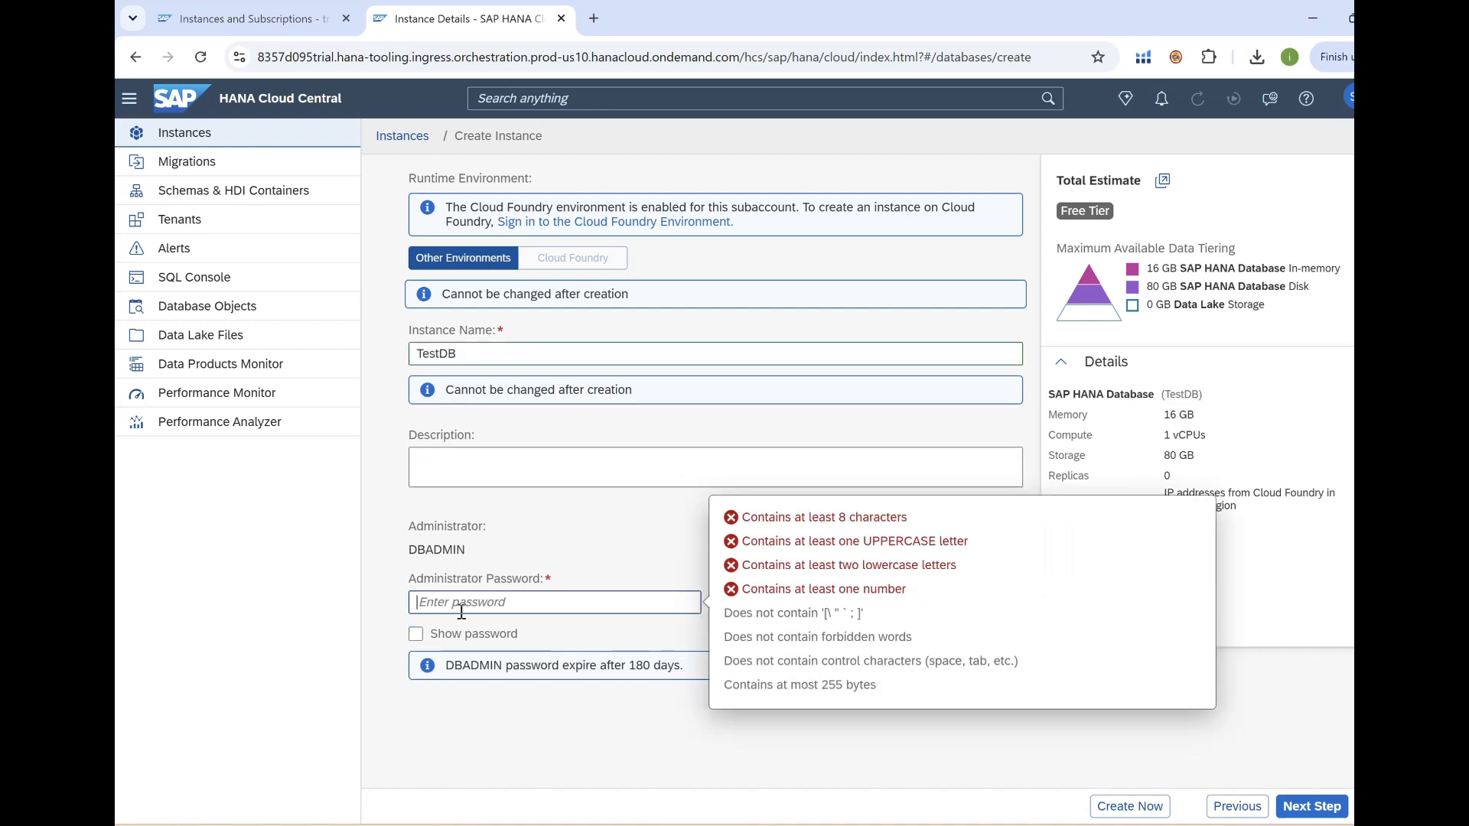
pyautogui.write('Testpass')
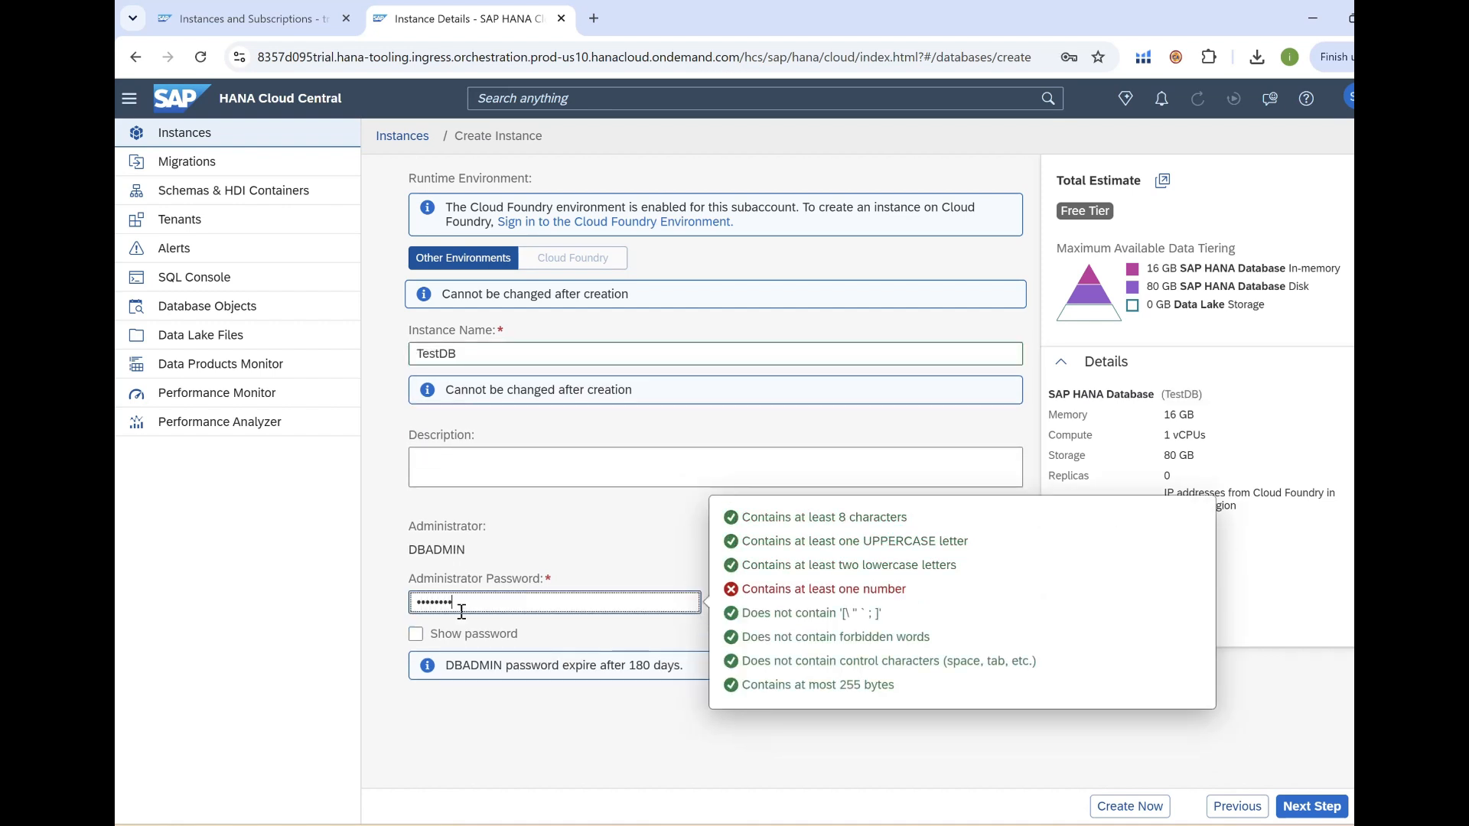
pyautogui.write('1')
pyautogui.press('Tab')
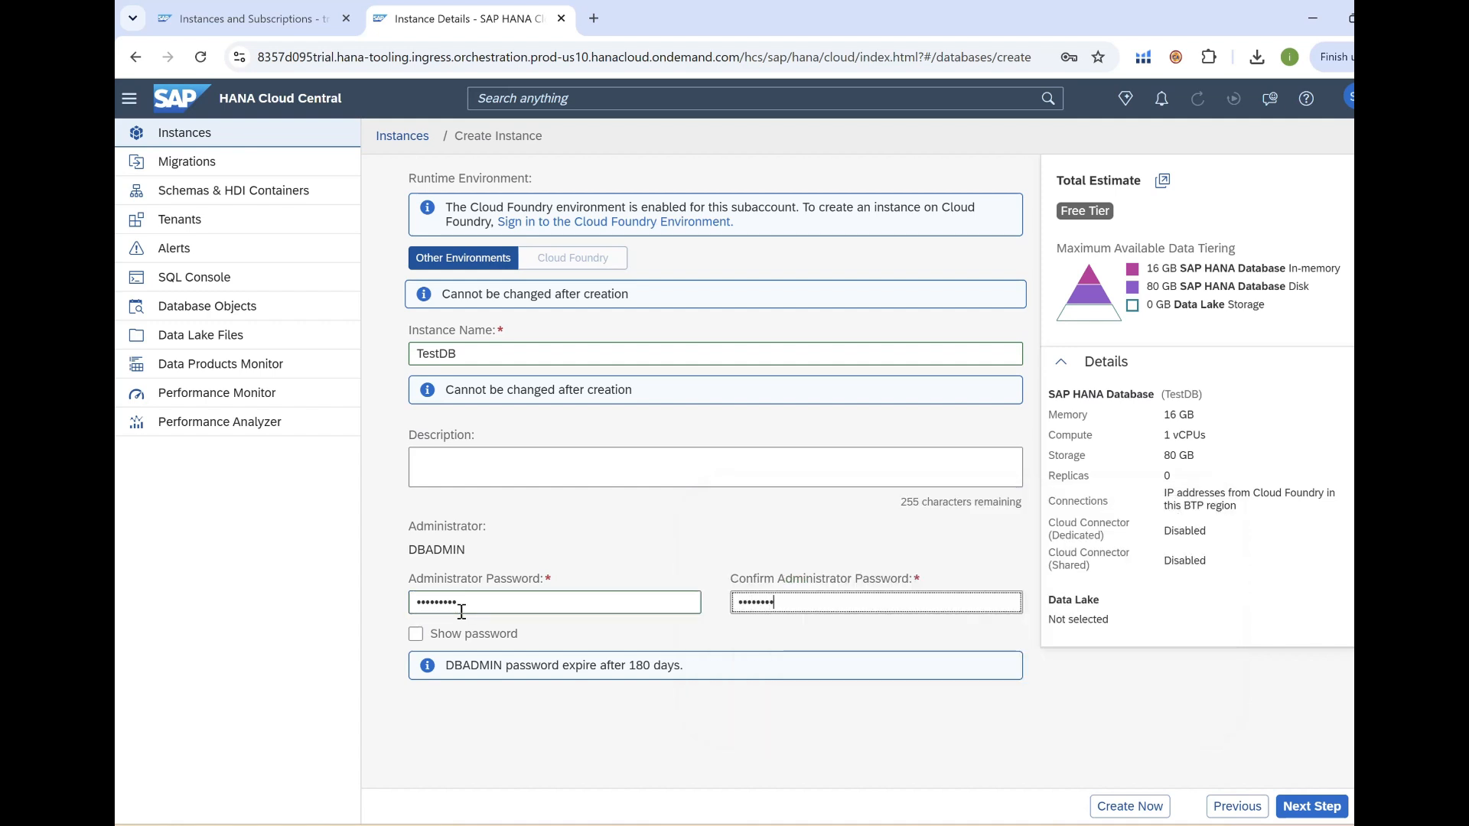
# Review the 16 GB memory and 1 vCPU allocation, then continue to Size and Availability.
pyautogui.scroll(-3, 492, 599)
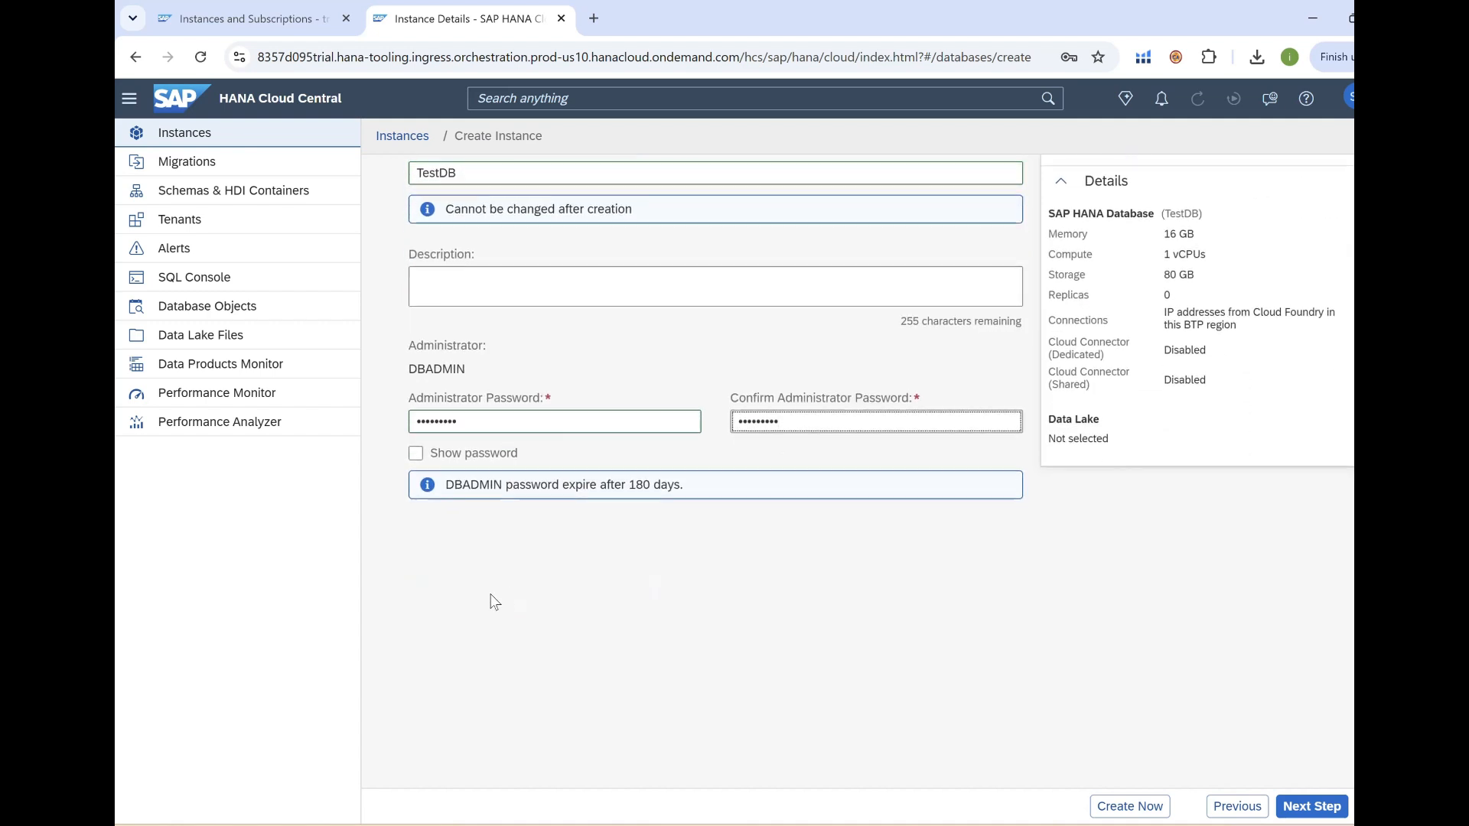
pyautogui.scroll(5, 533, 597)
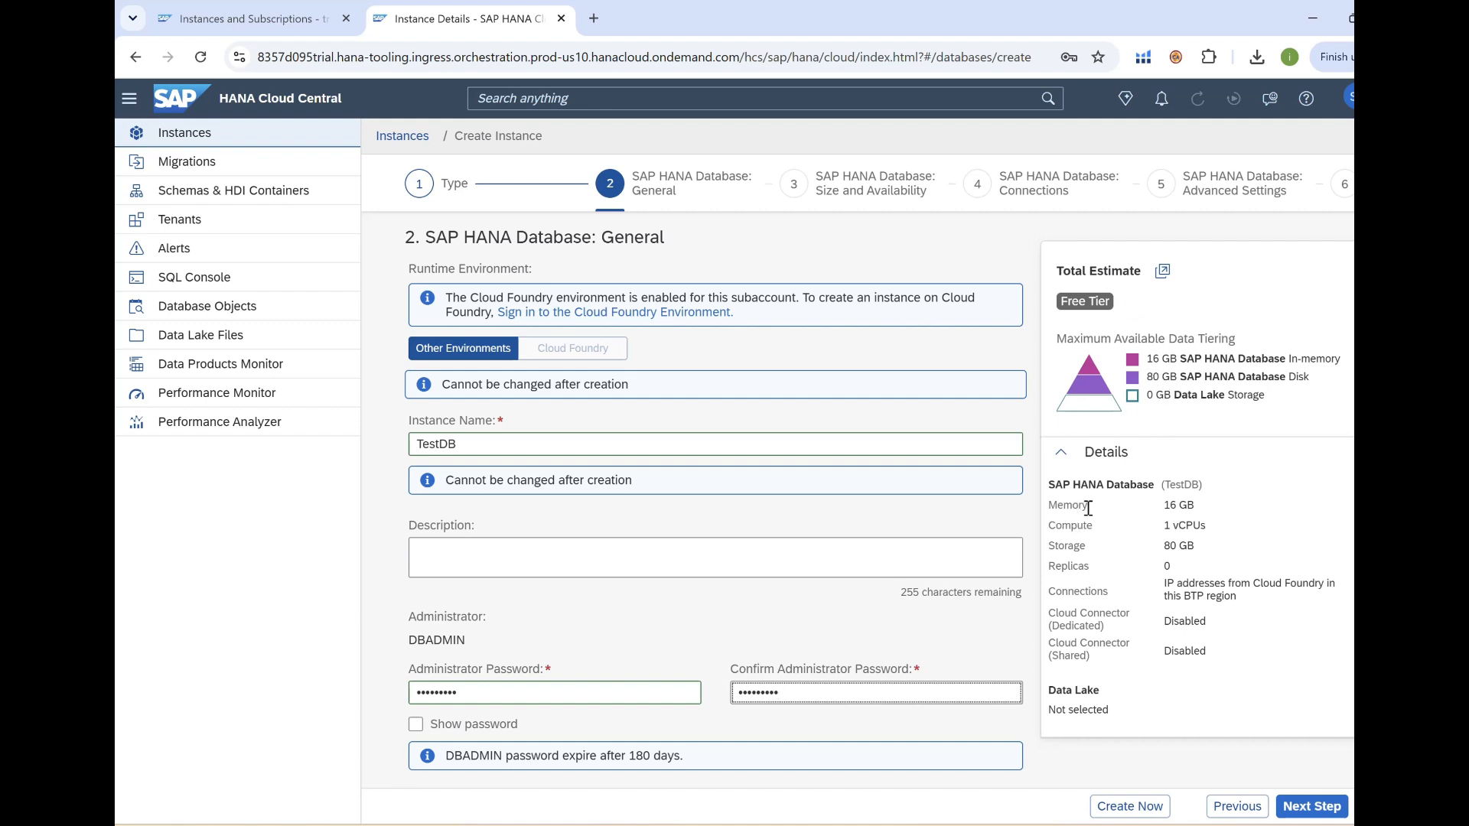
pyautogui.moveTo(1161, 506); pyautogui.dragTo(1201, 506)
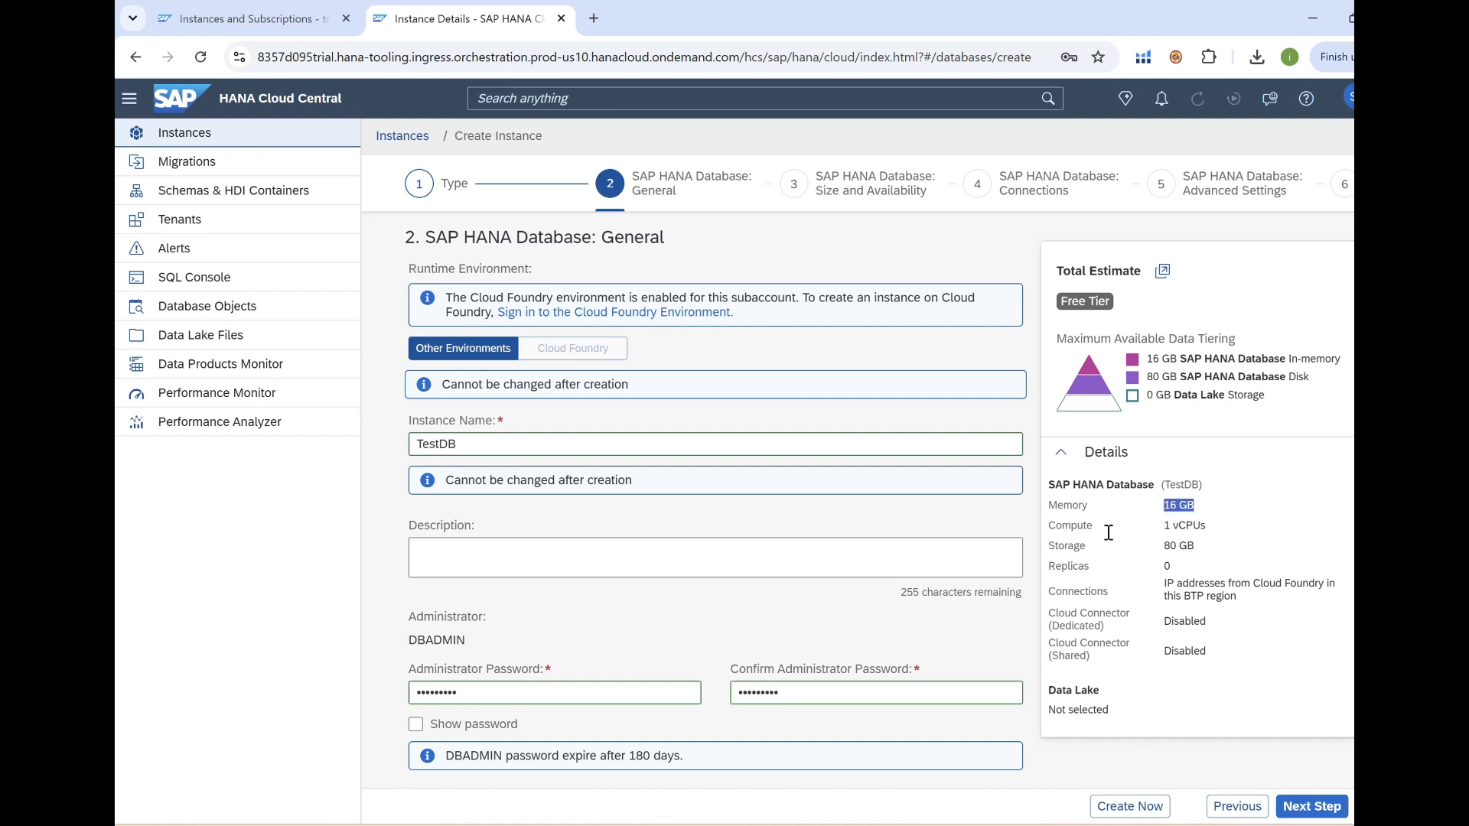
pyautogui.moveTo(1046, 526); pyautogui.dragTo(1215, 551)
pyautogui.click(1063, 297)
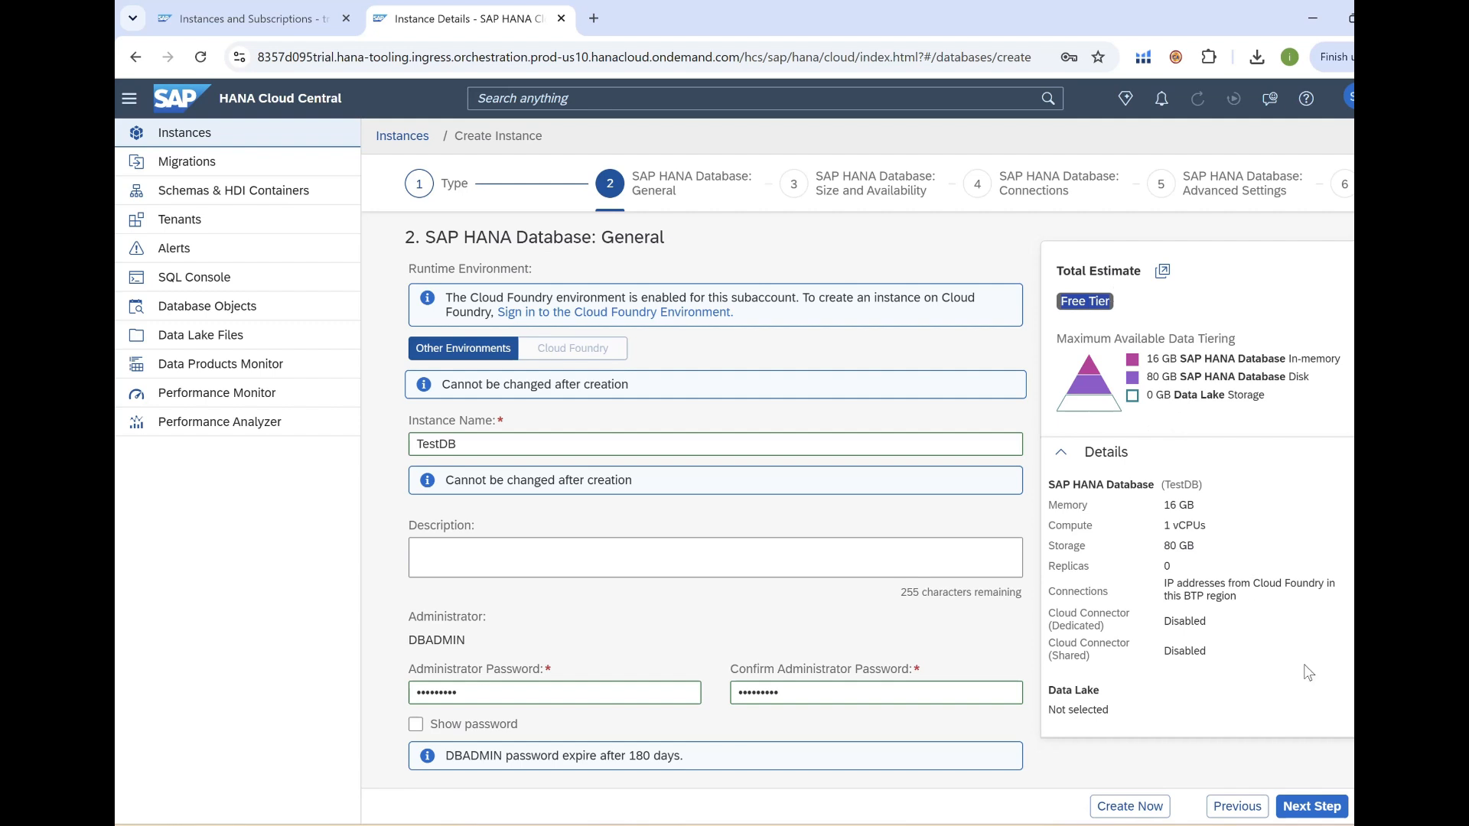
pyautogui.click(1309, 806)
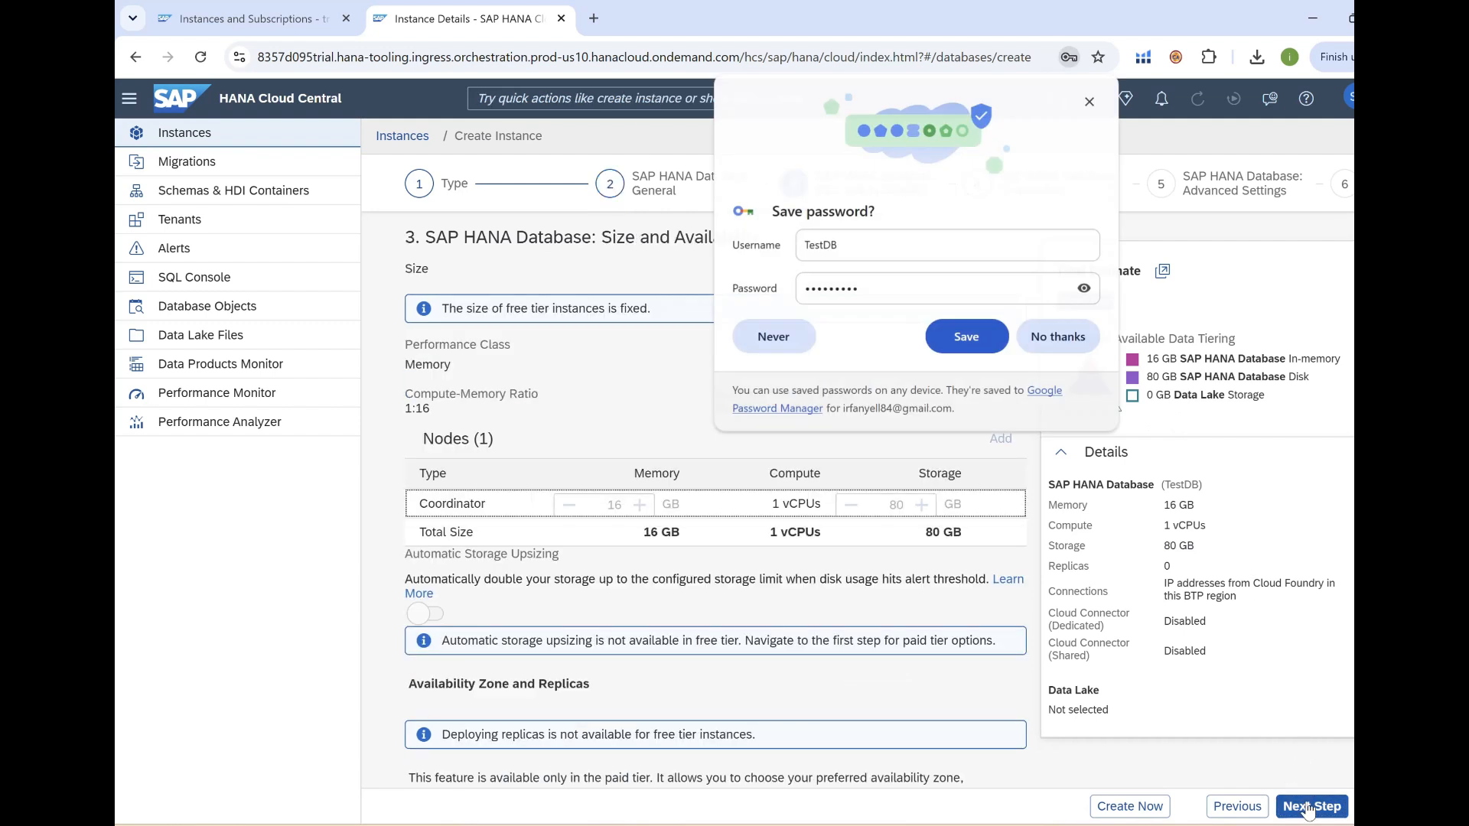
# Decline Chrome's password saving and review the 16 GB memory, 1 vCPU, 80 GB storage size.
pyautogui.click(1063, 341)
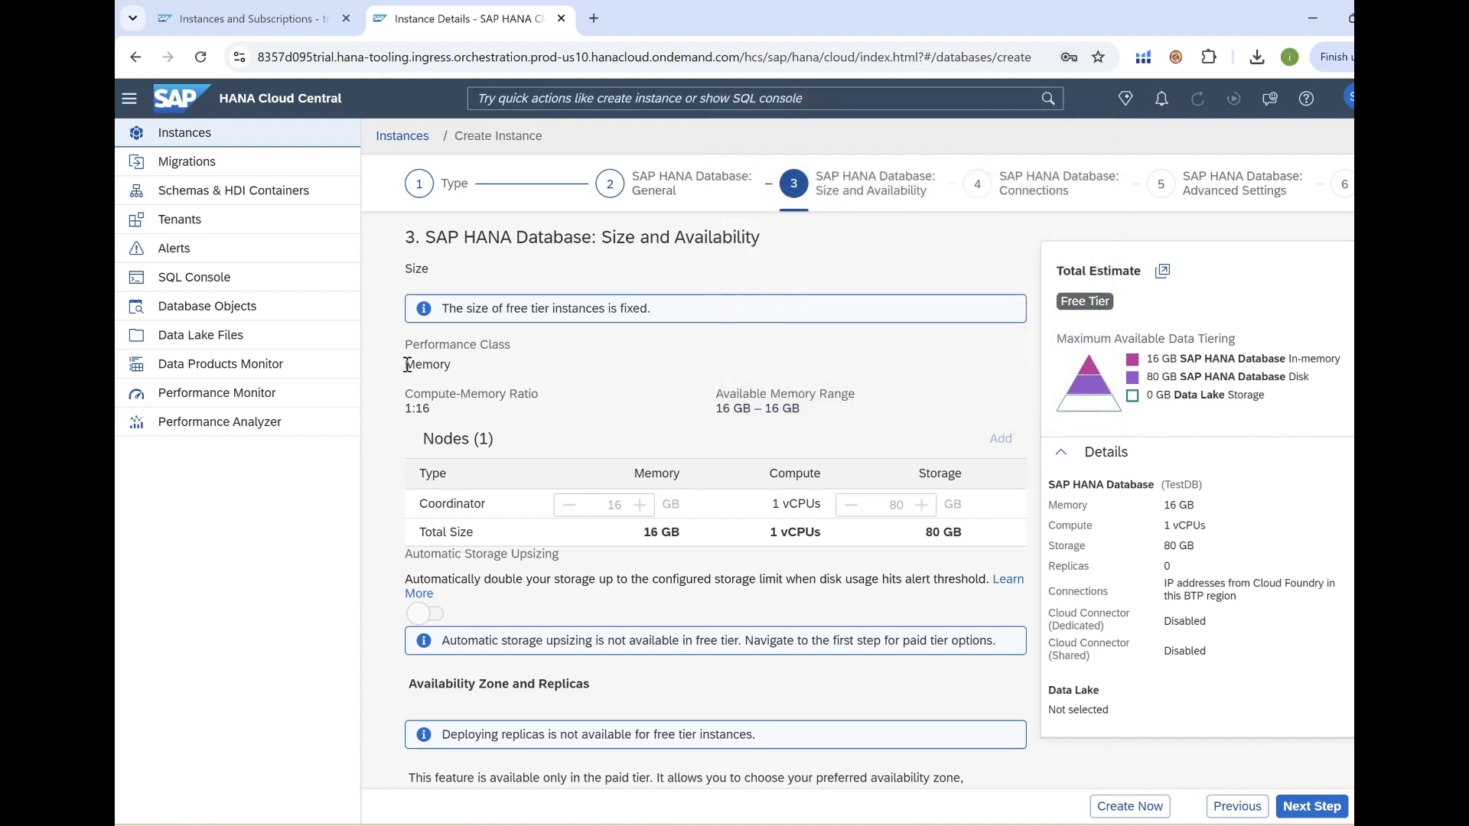
pyautogui.doubleClick(408, 365)
pyautogui.moveTo(404, 269); pyautogui.dragTo(441, 415)
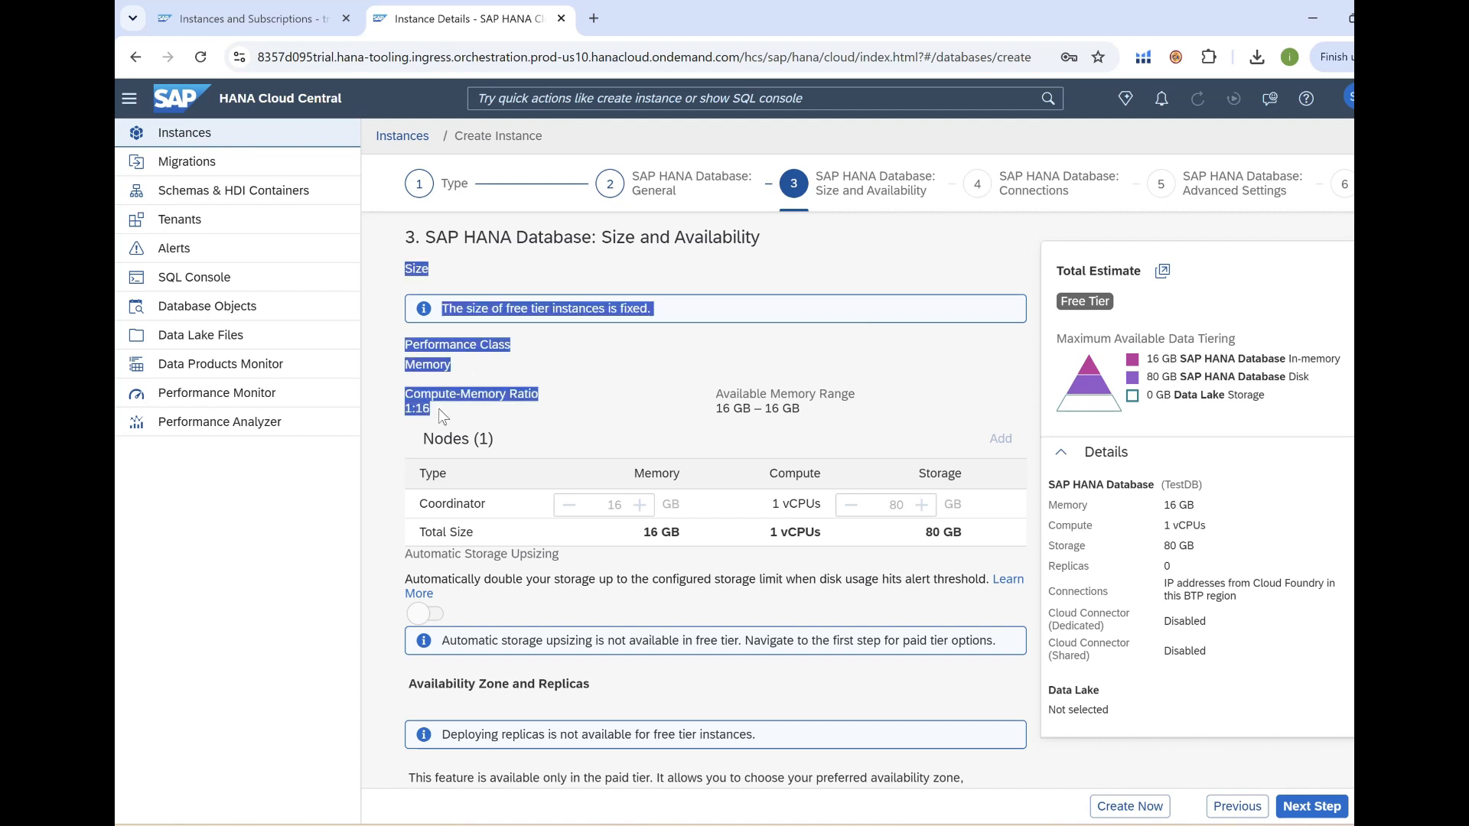
pyautogui.scroll(-1, 540, 511)
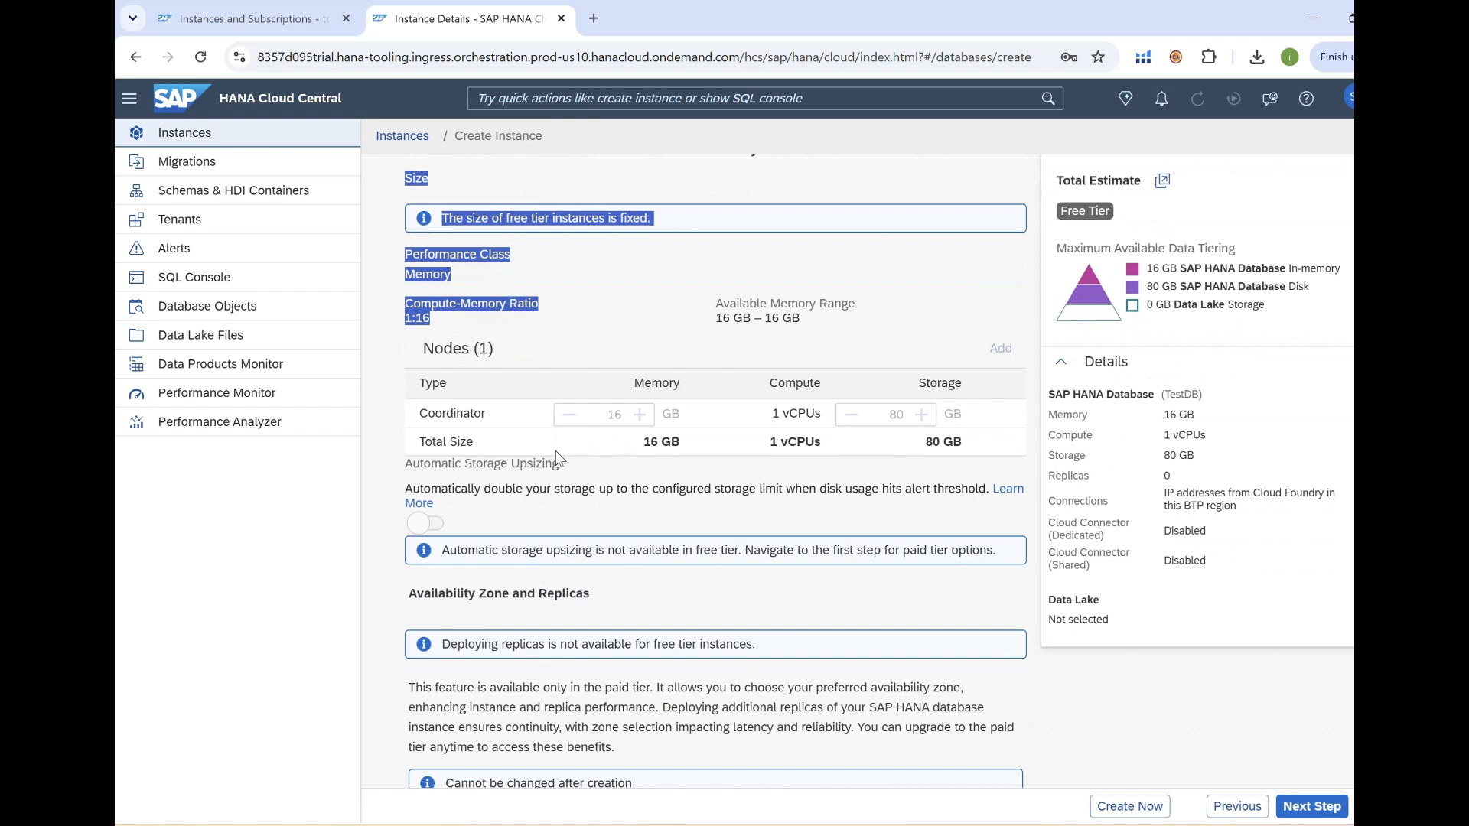
pyautogui.click(477, 454)
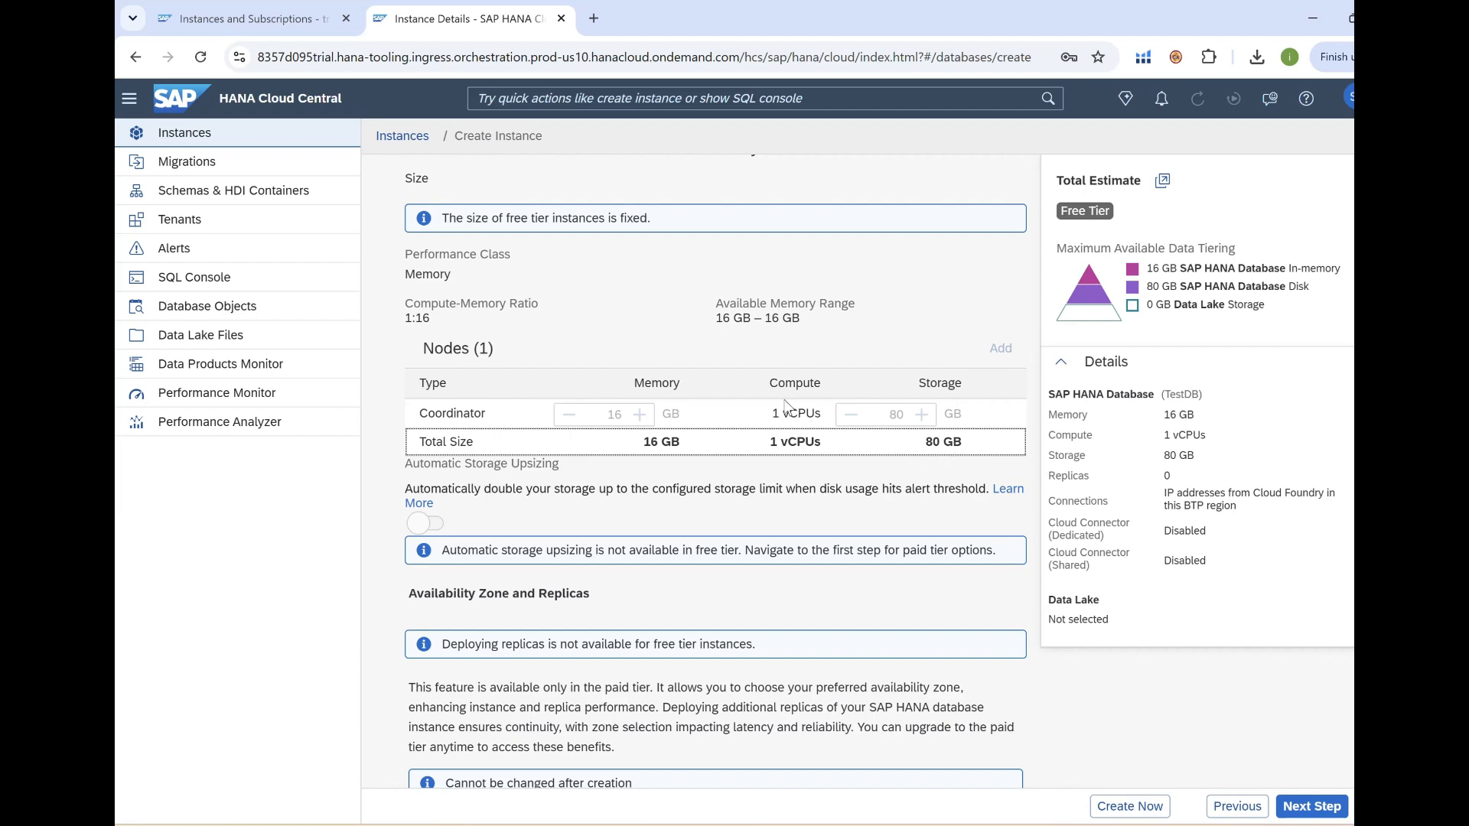
pyautogui.scroll(-1, 796, 456)
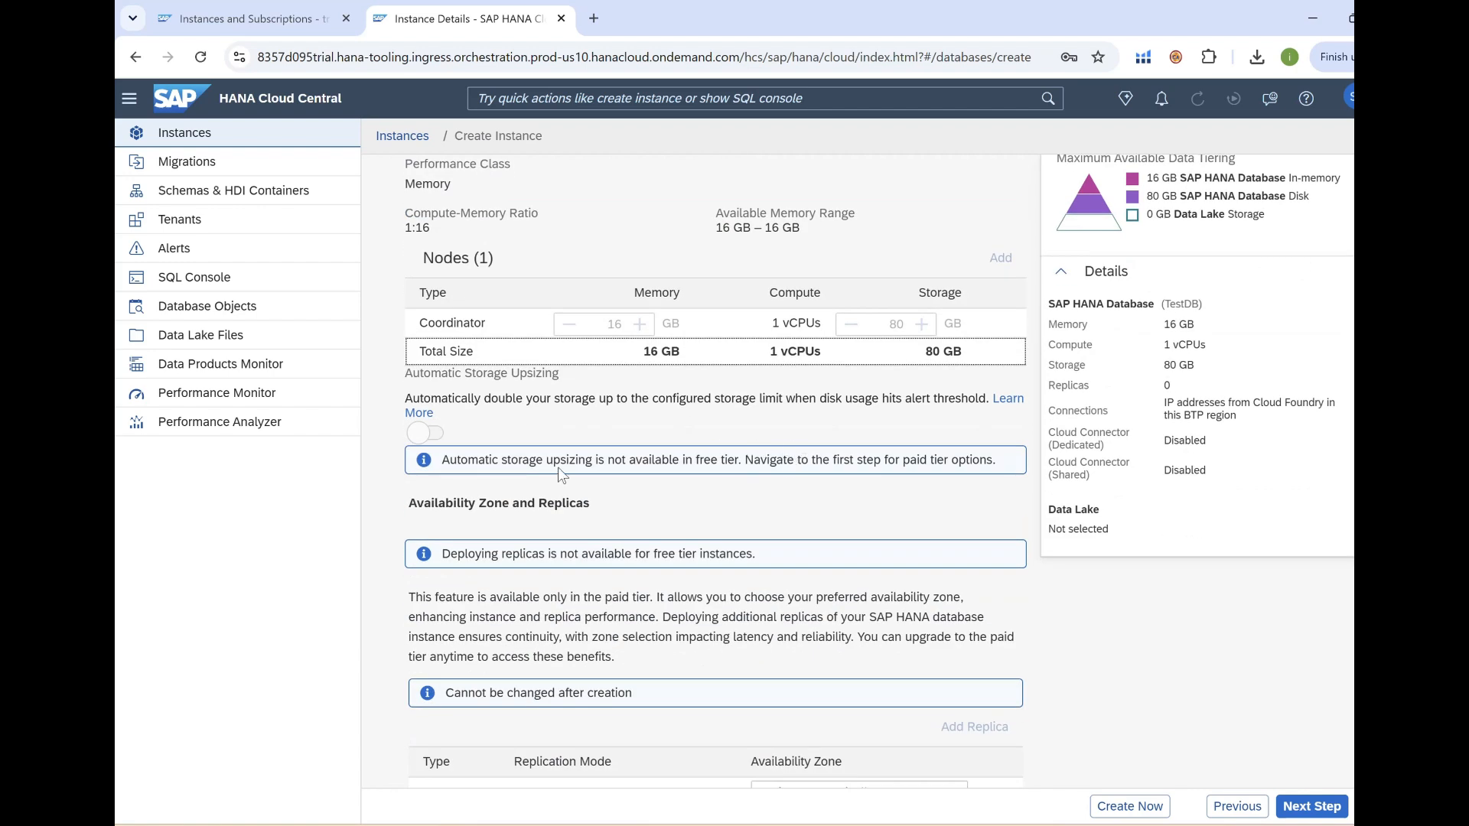
pyautogui.scroll(-2, 795, 524)
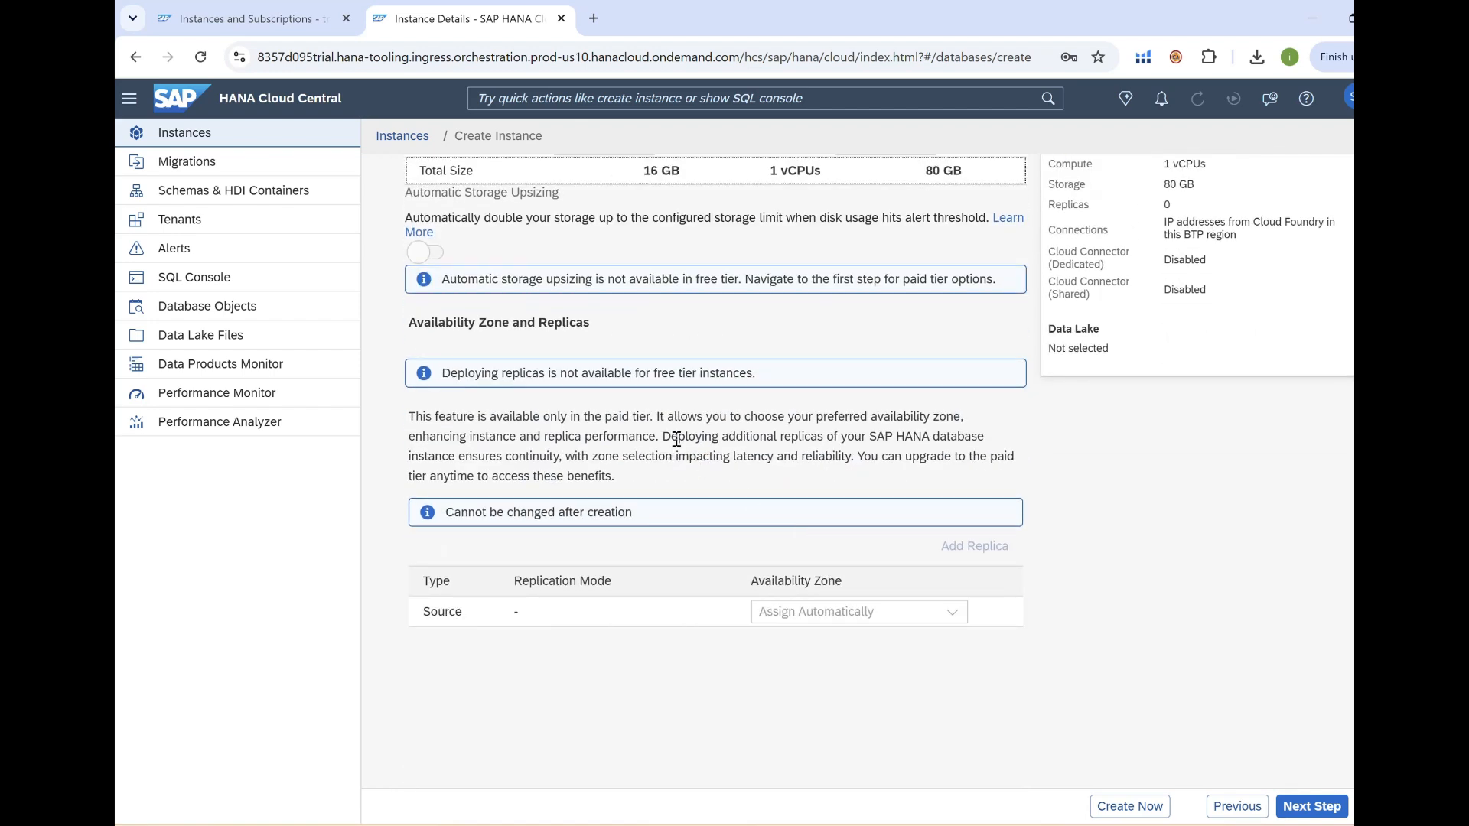
pyautogui.scroll(1, 676, 438)
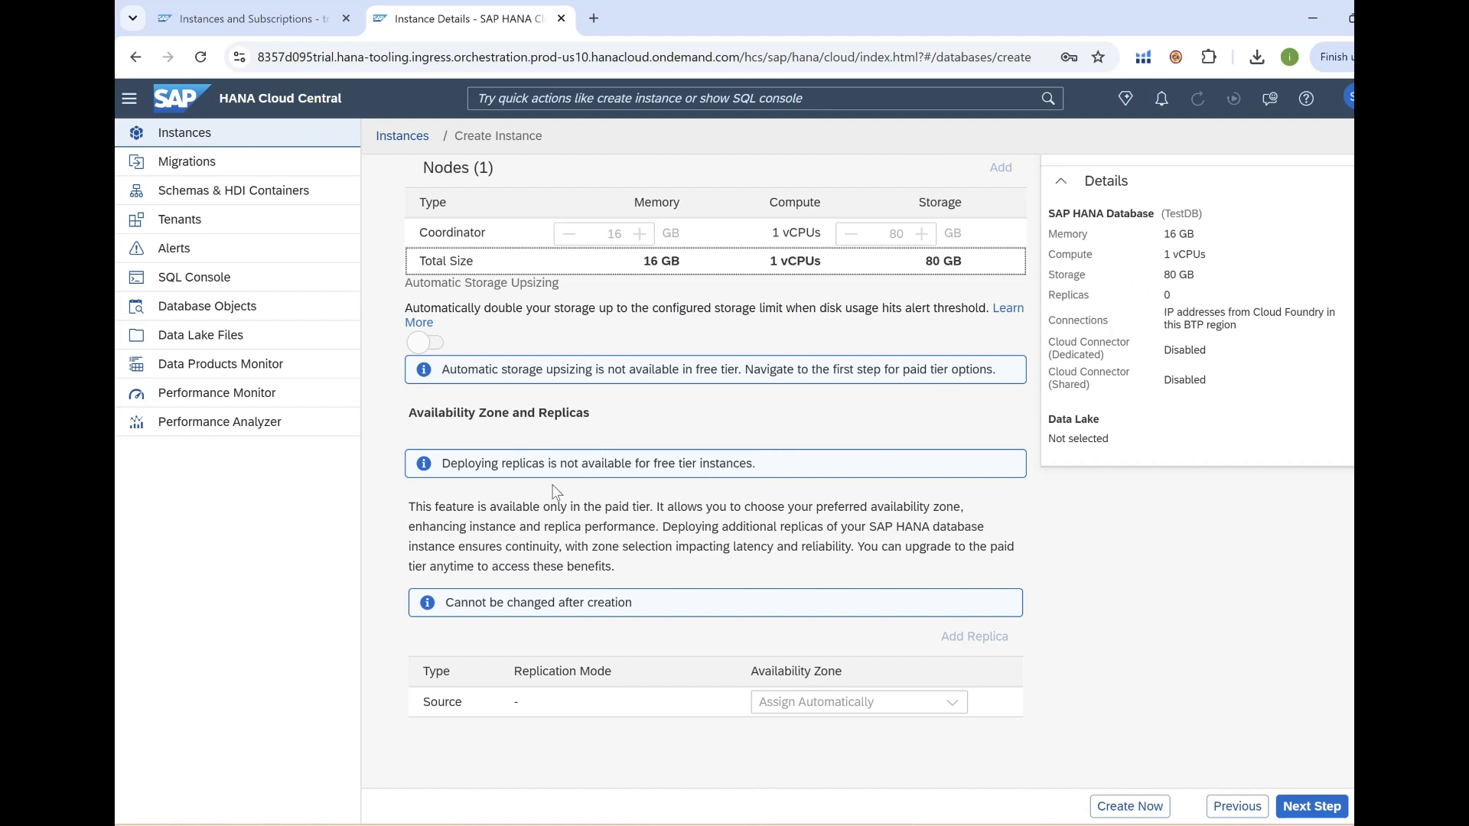
pyautogui.scroll(-2, 571, 503)
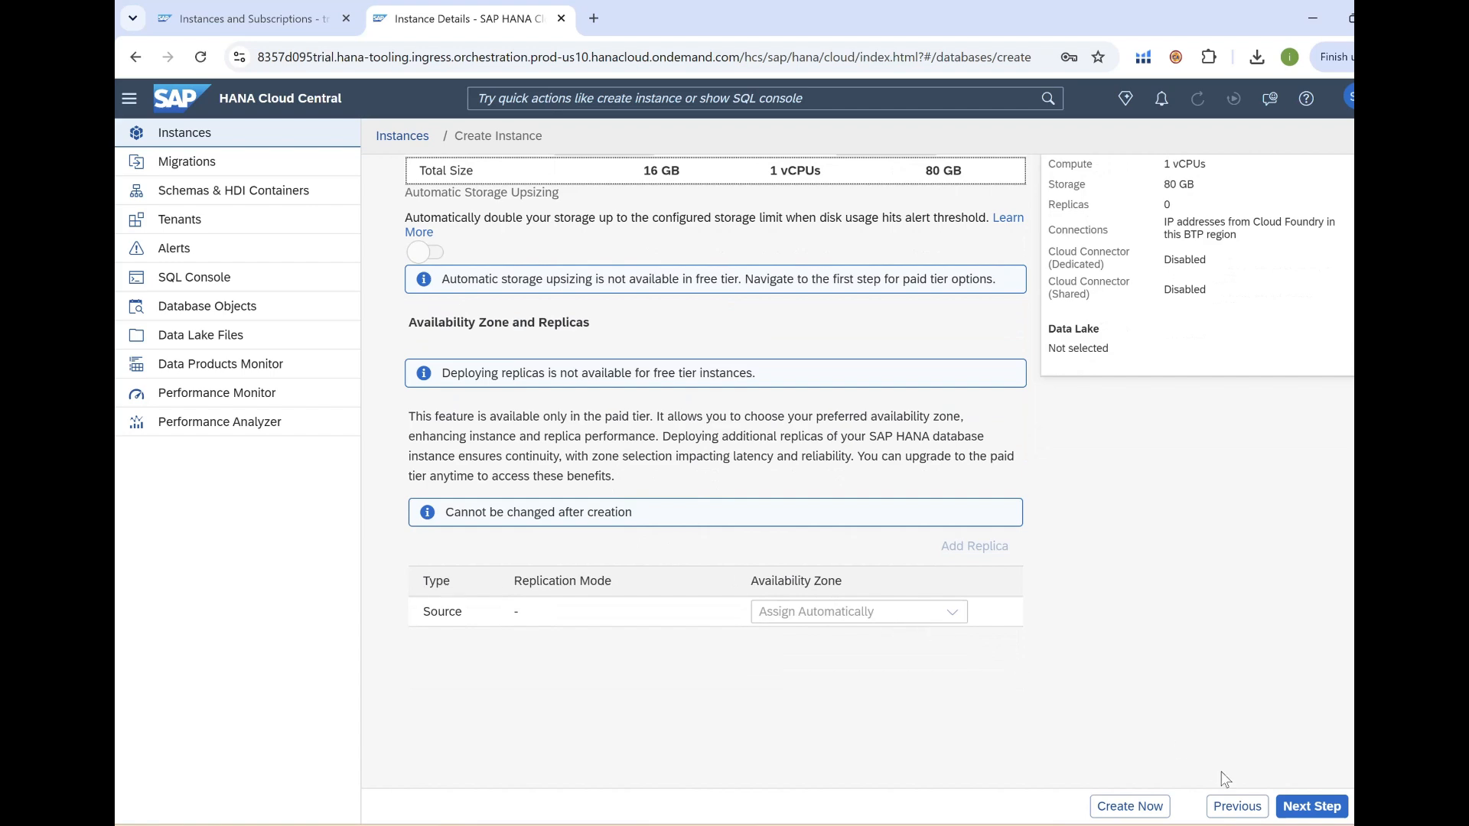
# On Connections, allow all IP addresses and enable the dedicated Cloud Connector.
pyautogui.click(1310, 808)
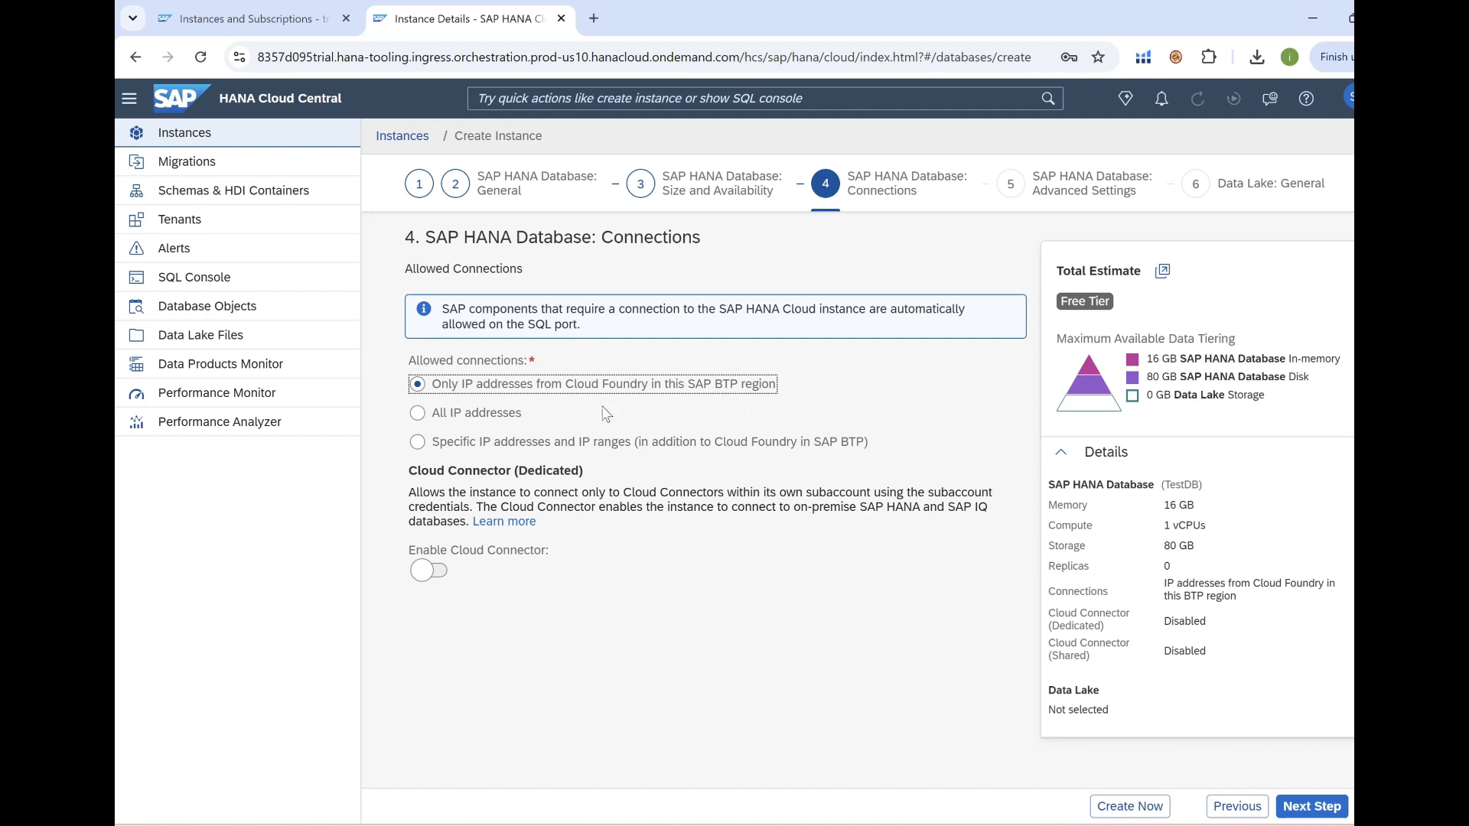
pyautogui.click(418, 417)
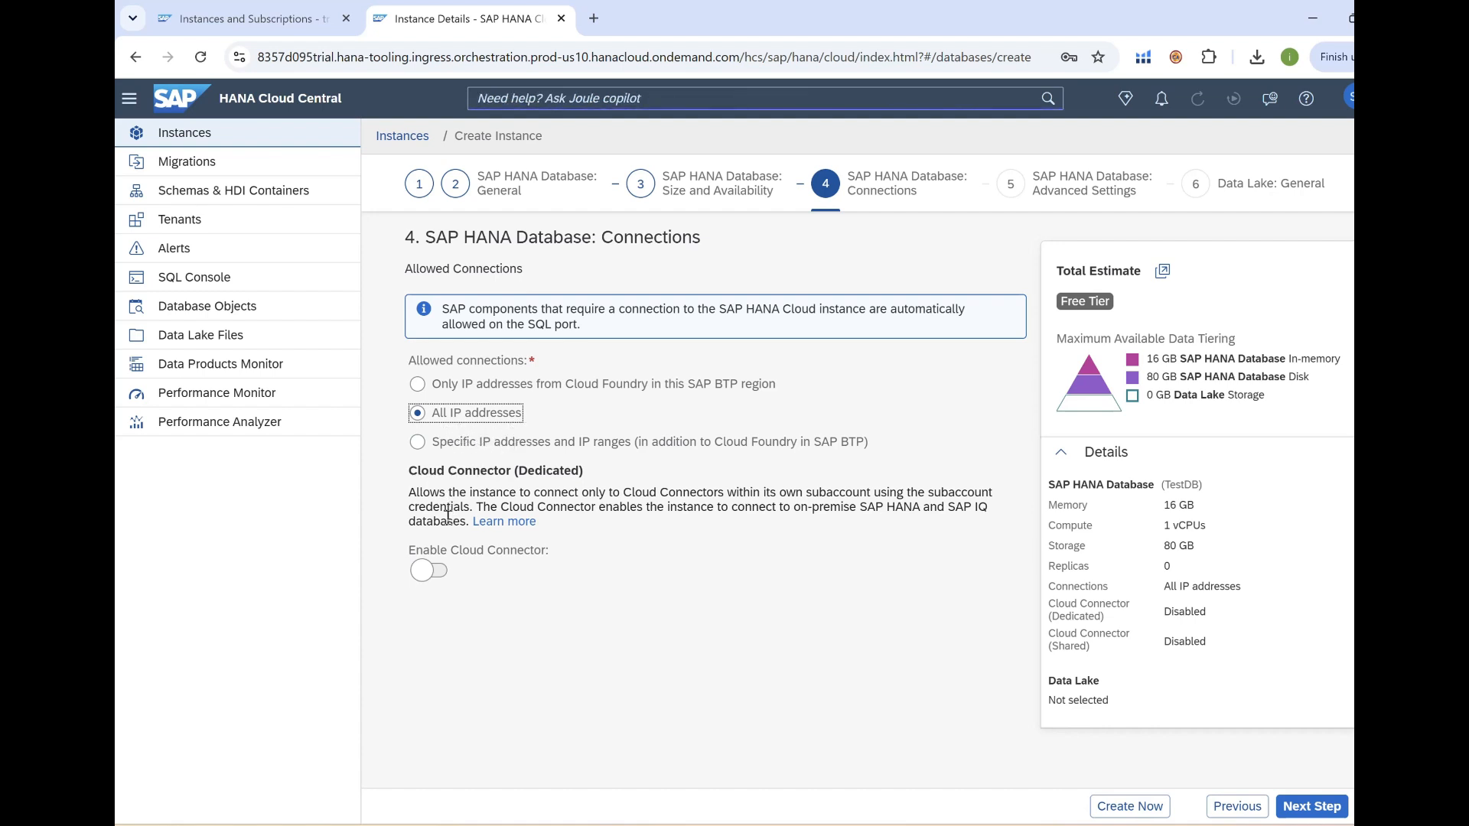
pyautogui.moveTo(417, 472); pyautogui.dragTo(598, 479)
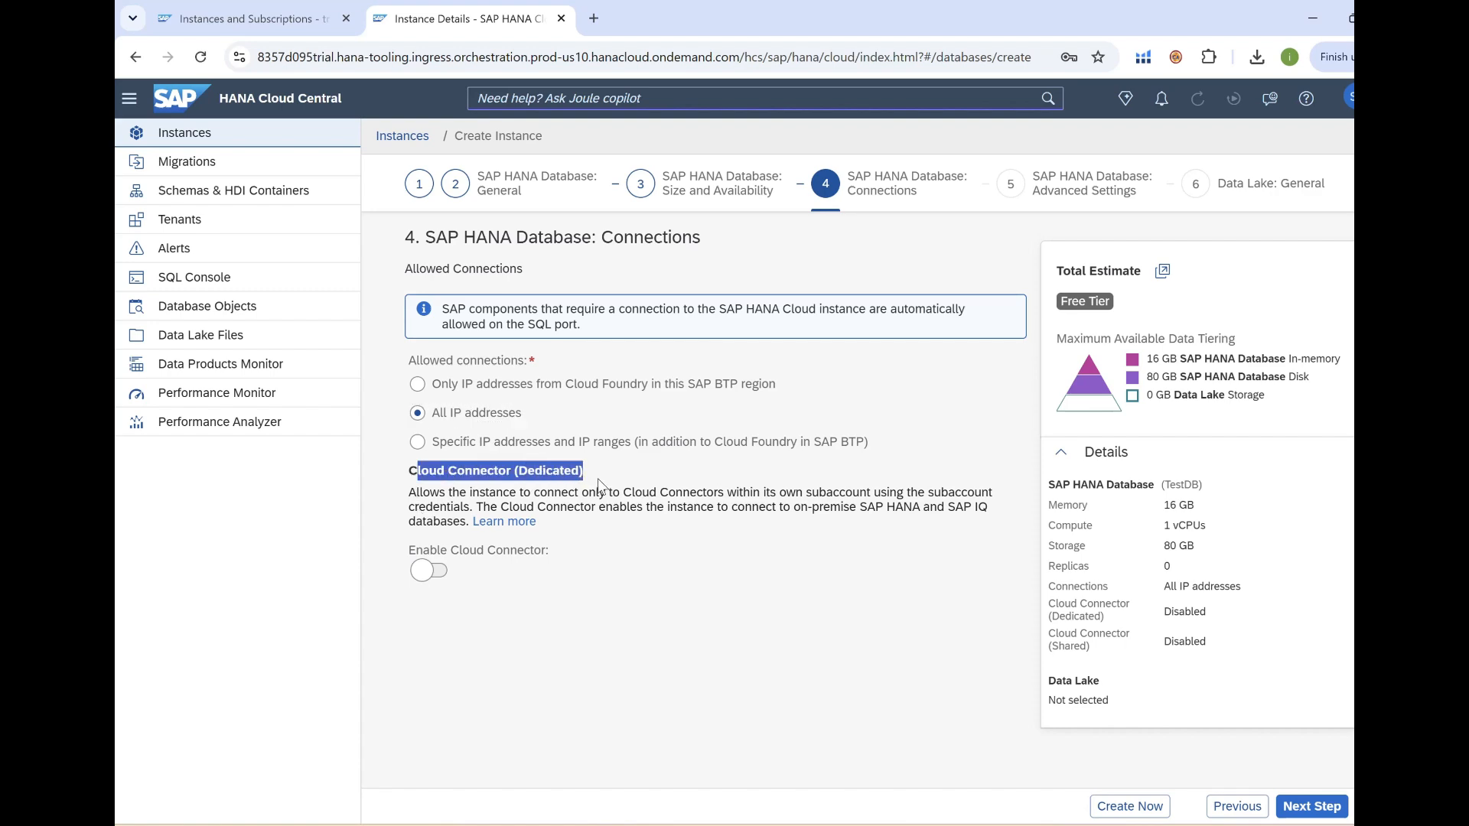
pyautogui.click(429, 572)
pyautogui.scroll(-1, 589, 575)
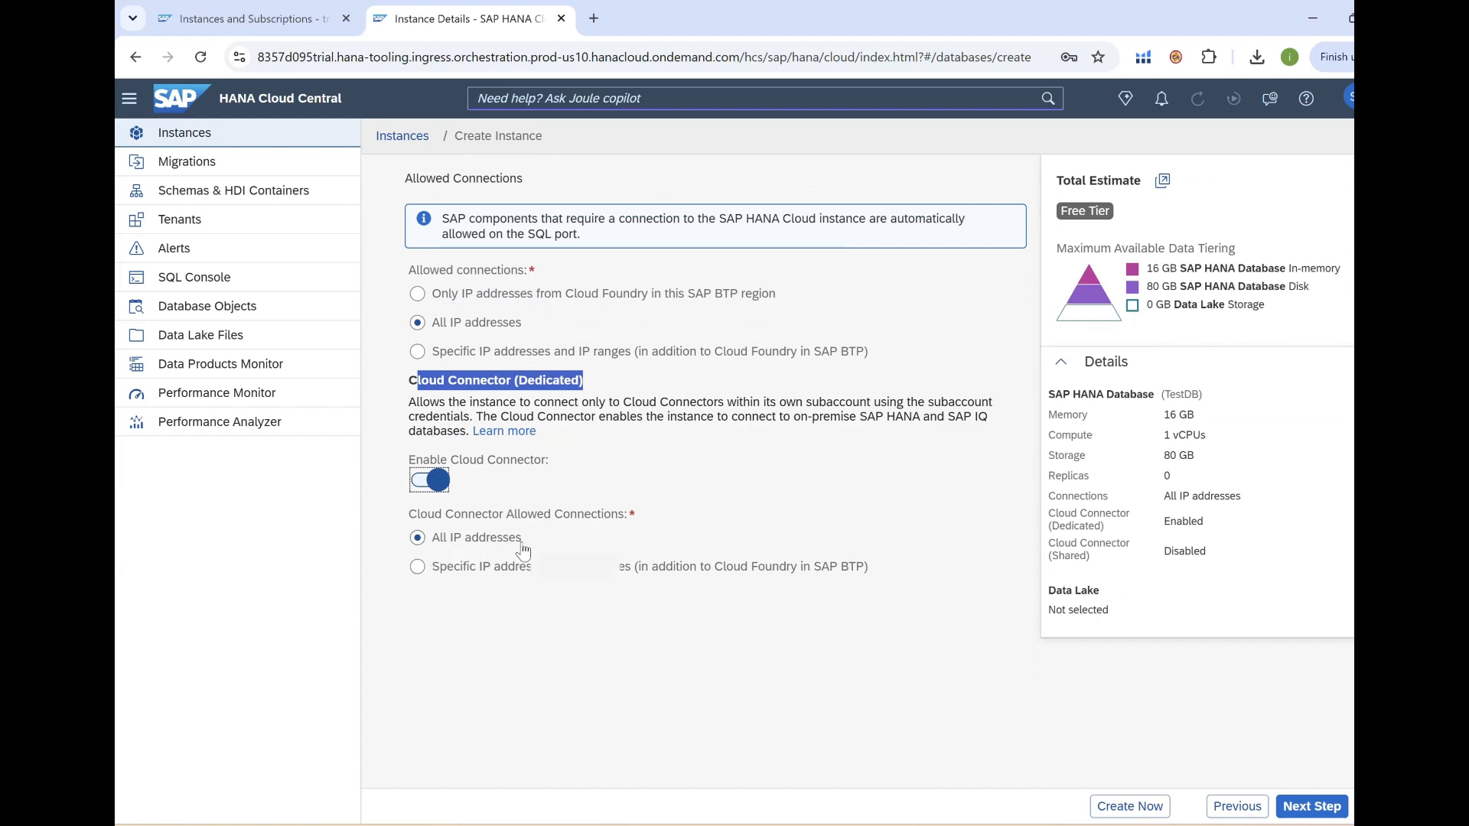
# Choose database version 2025.28 (QRC 3/2025) and continue to the Data Lake: General step.
pyautogui.click(1310, 811)
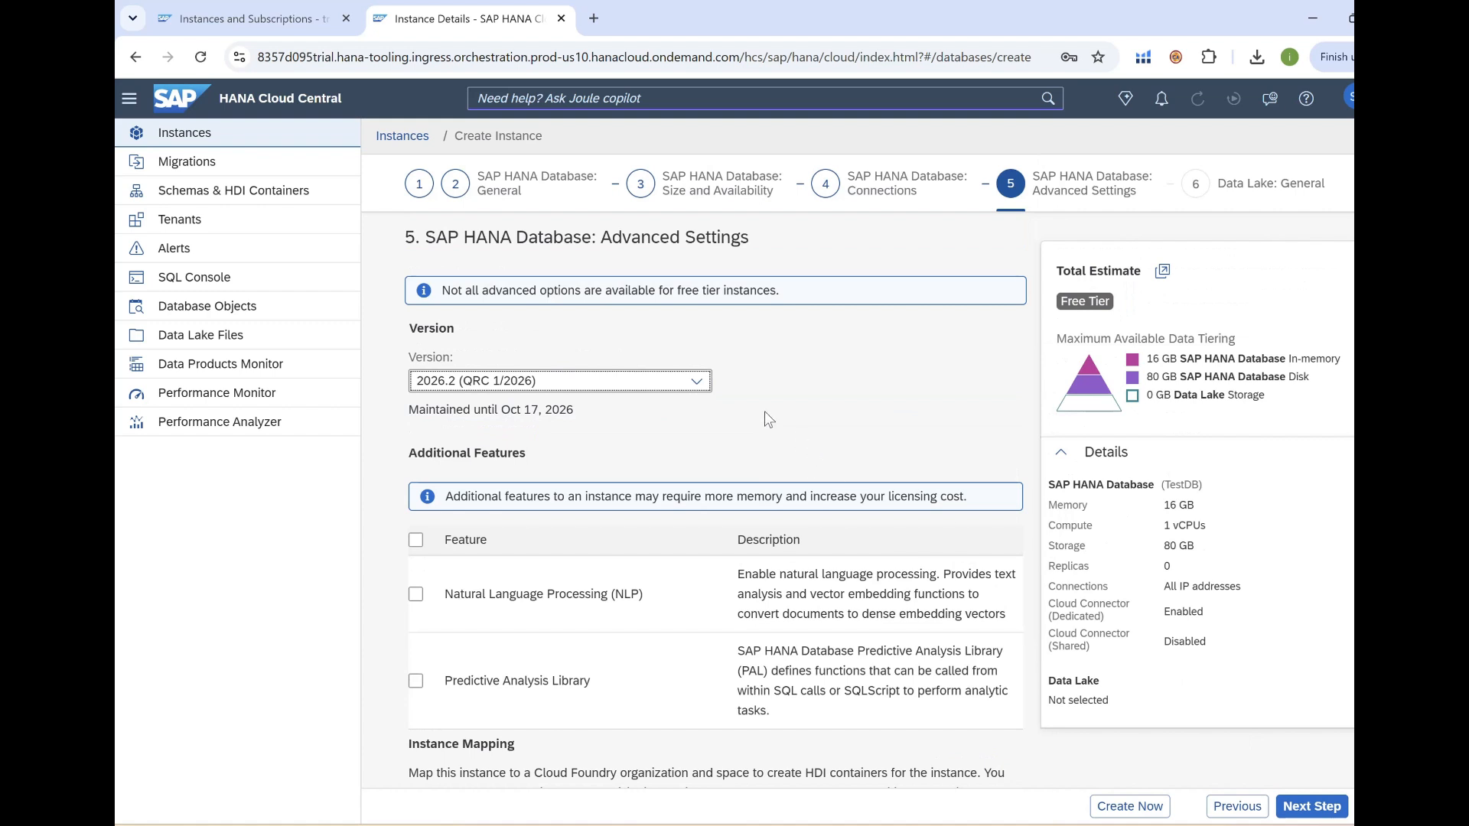
pyautogui.click(697, 382)
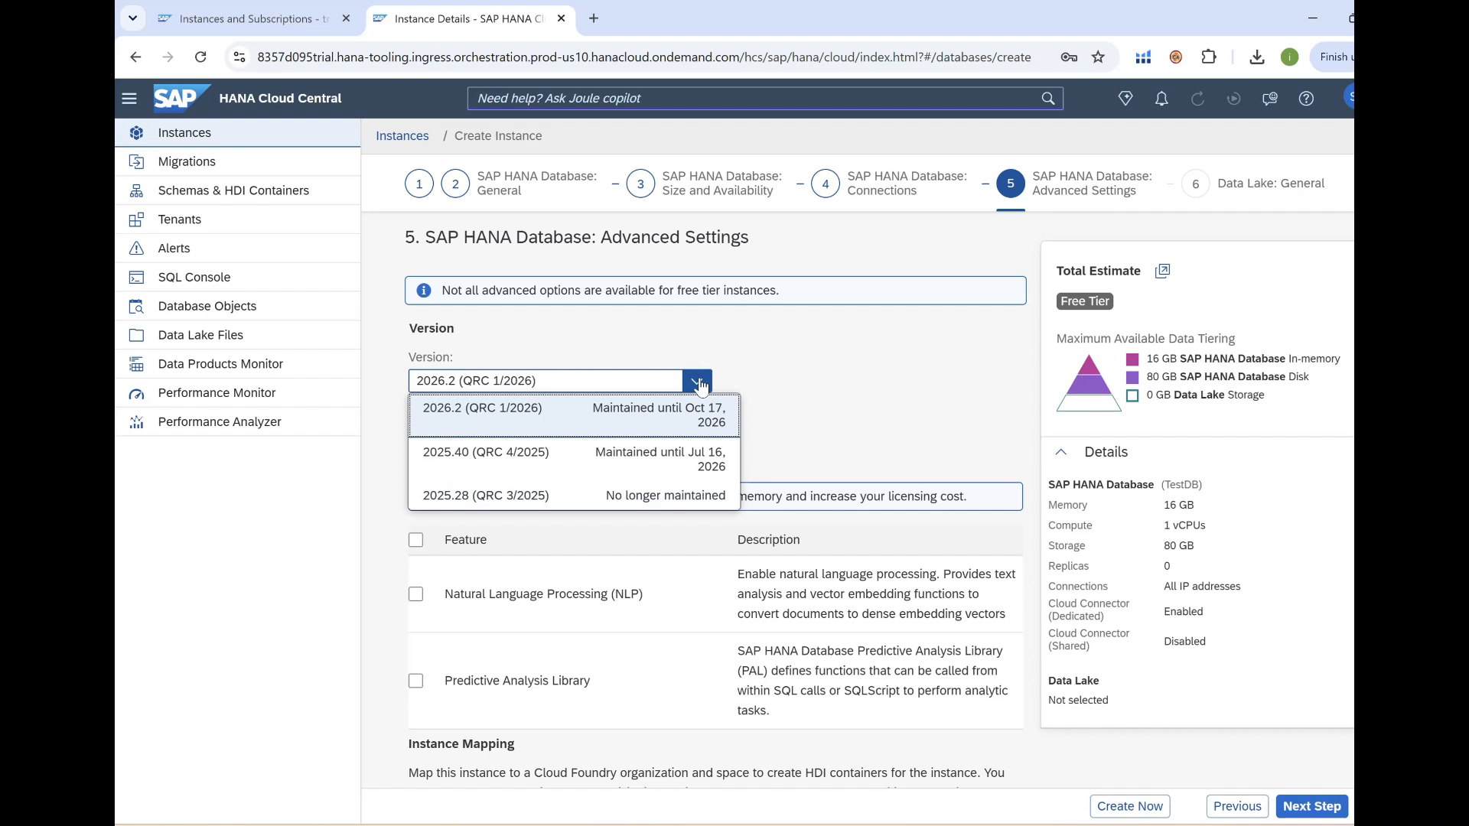
pyautogui.click(503, 498)
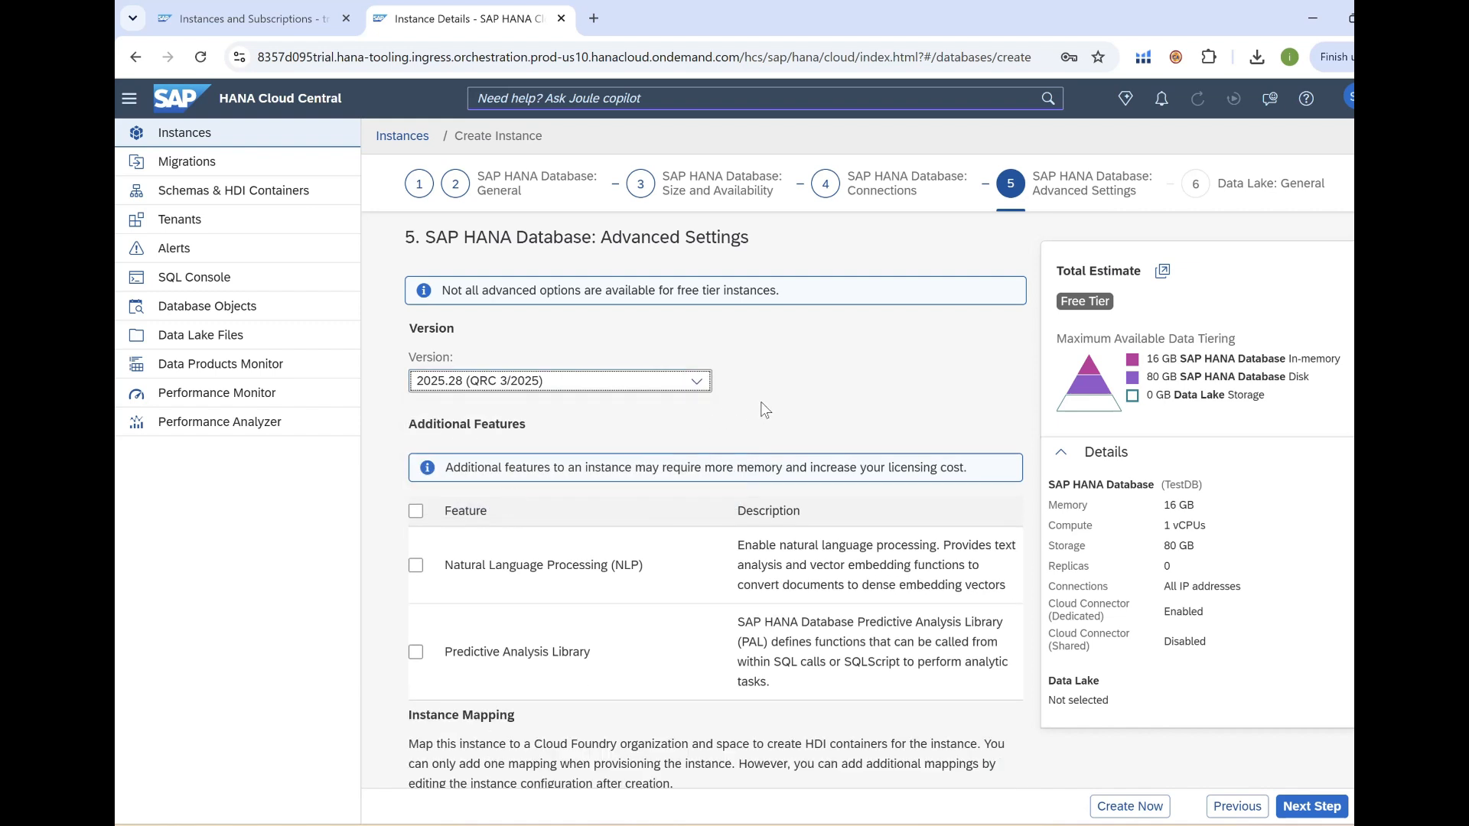
pyautogui.scroll(-1, 764, 409)
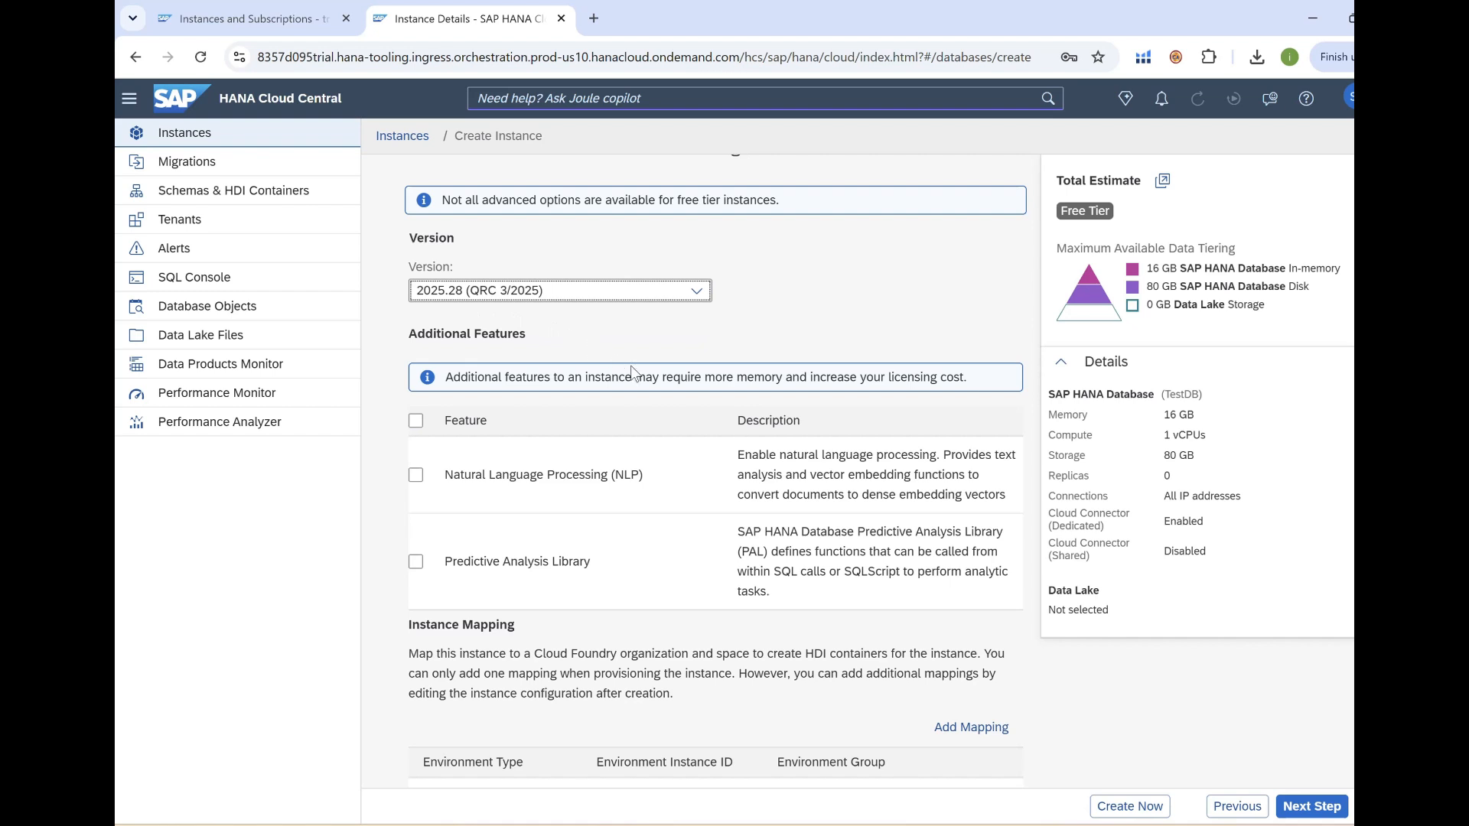
pyautogui.scroll(-1, 631, 372)
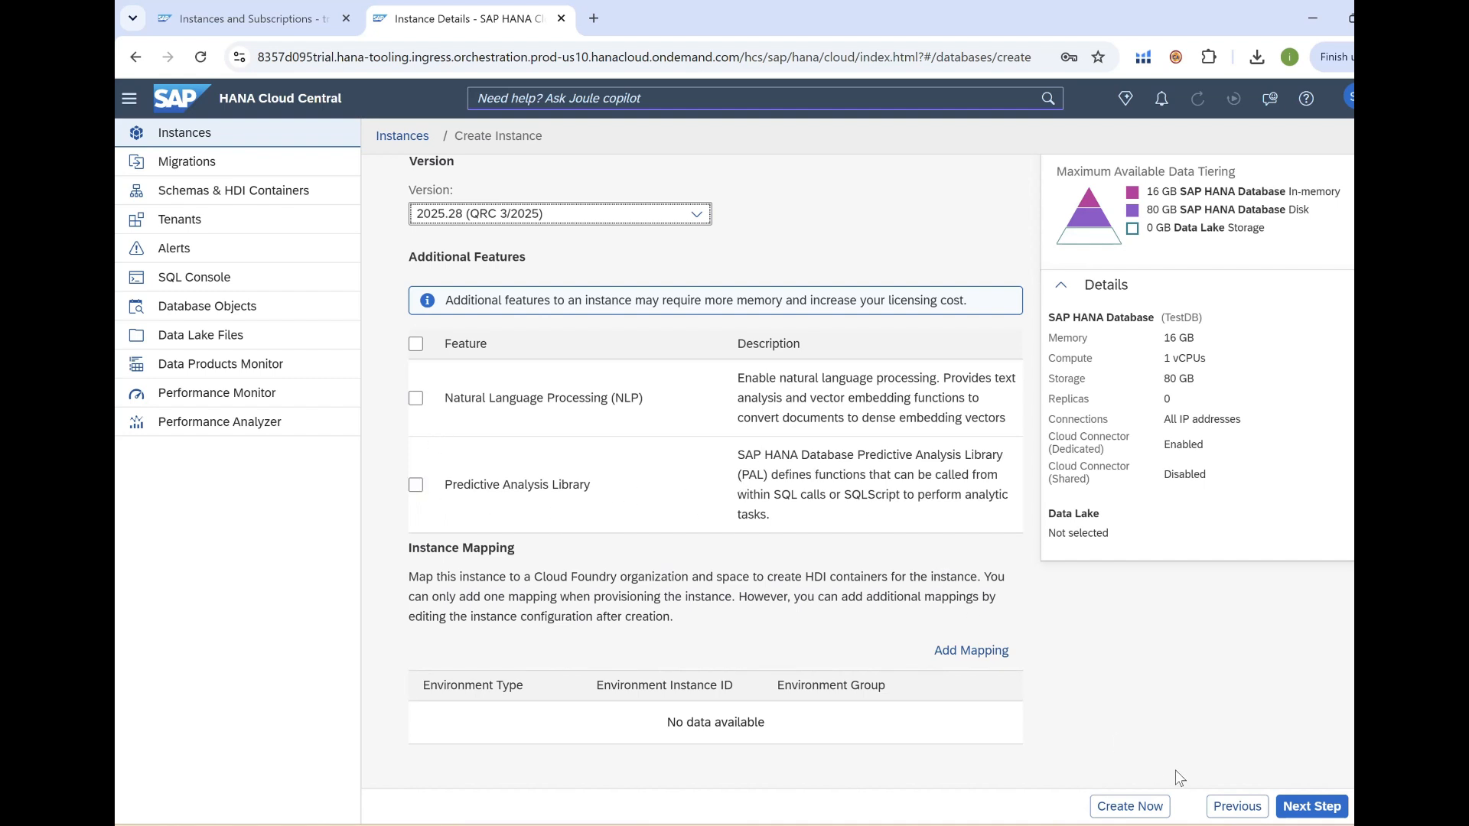
pyautogui.click(1304, 808)
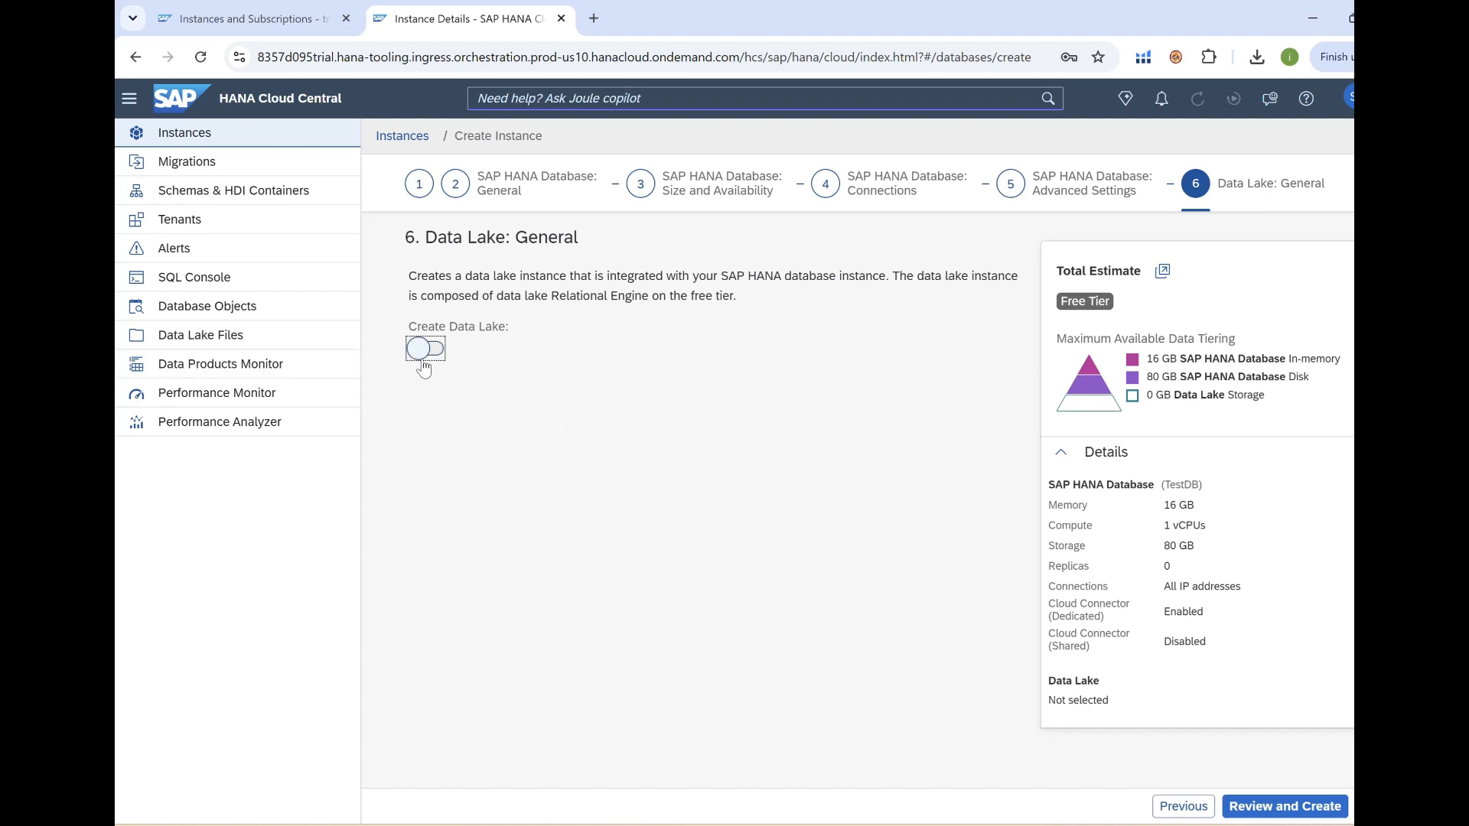
# Review the TestDB settings, then create the free-tier TestDB instance.
pyautogui.click(1268, 811)
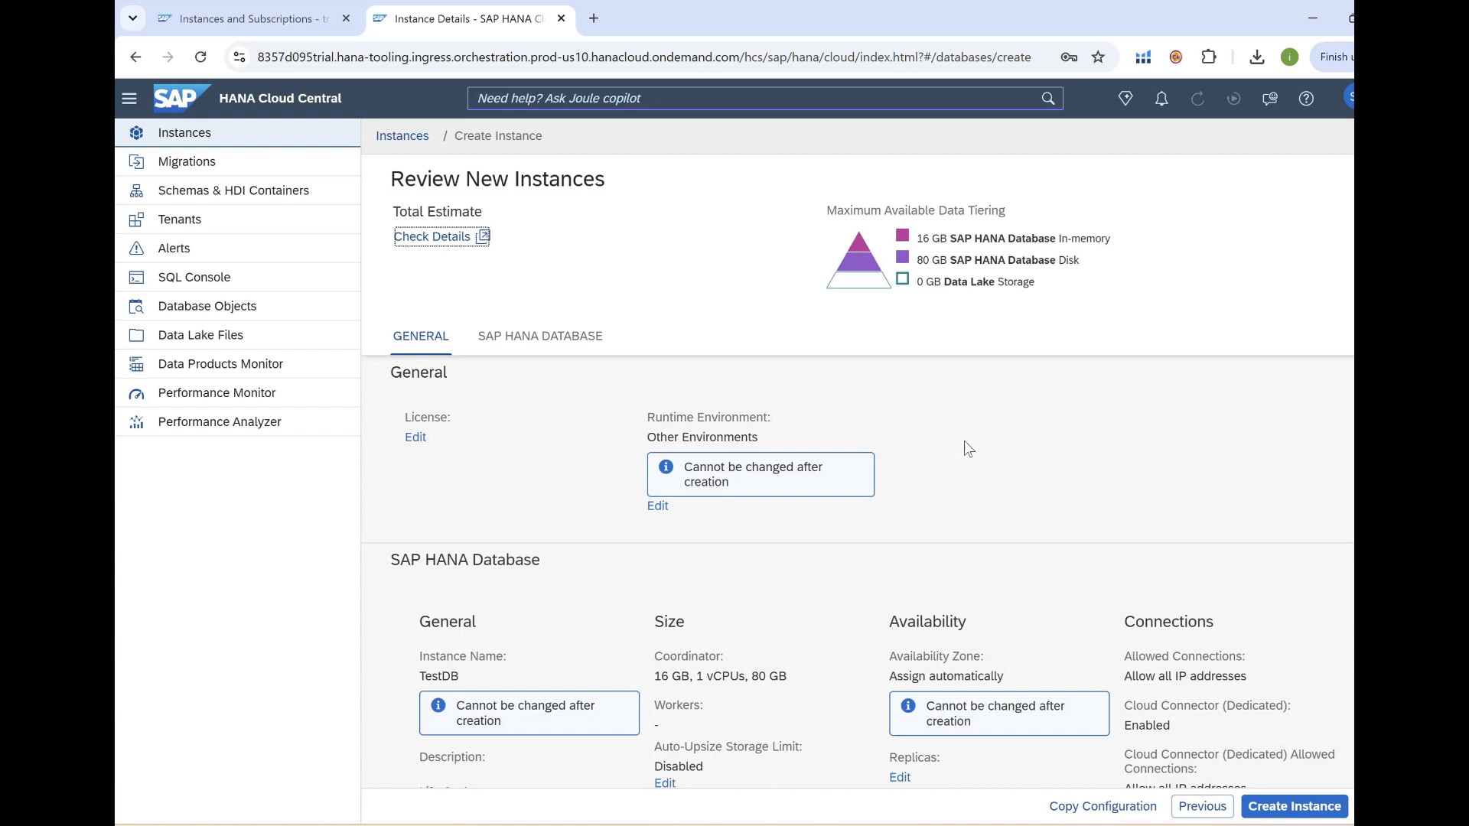
pyautogui.scroll(-2, 962, 452)
pyautogui.scroll(-5, 567, 394)
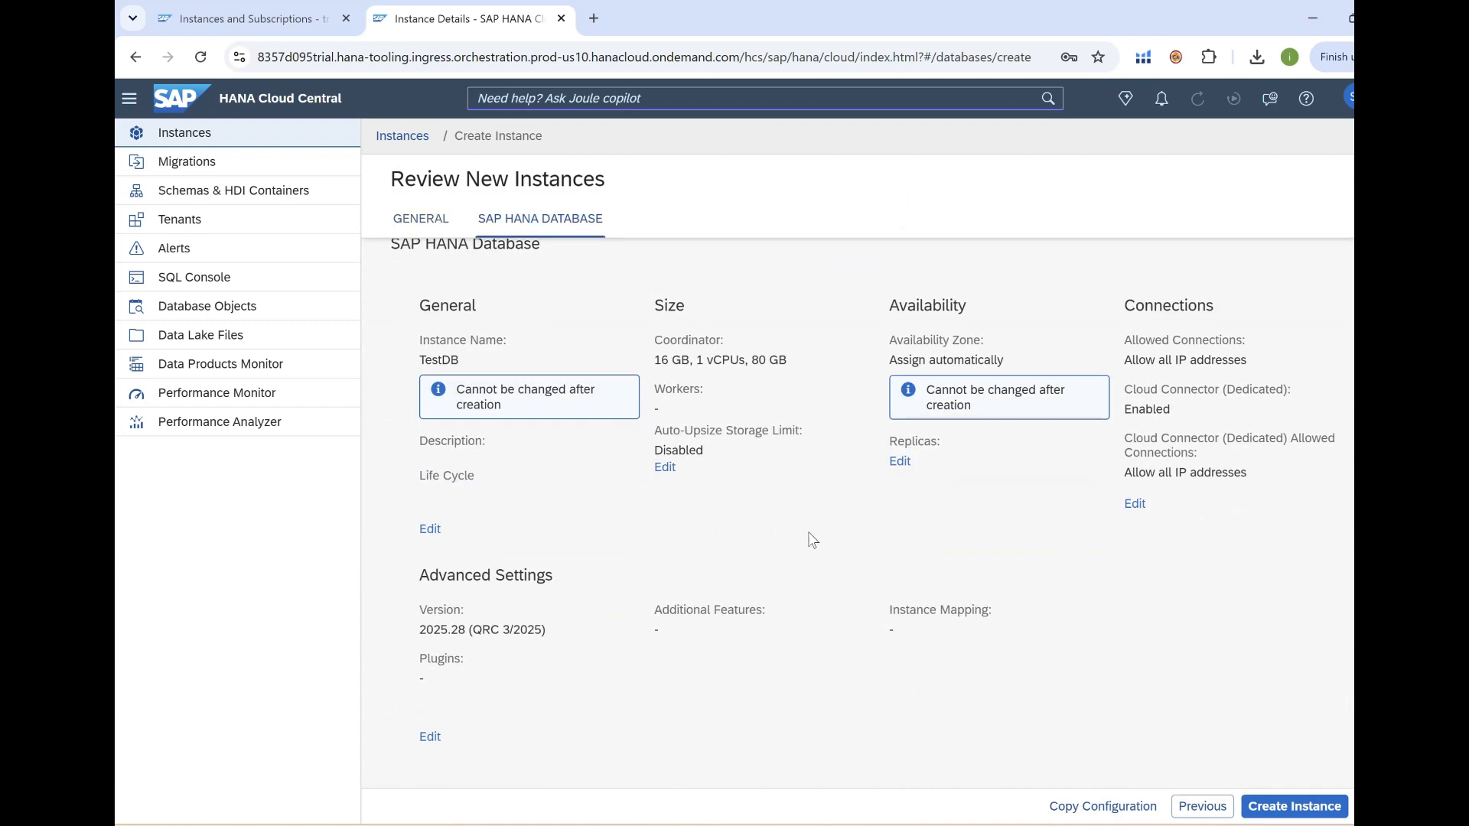
pyautogui.scroll(4, 830, 541)
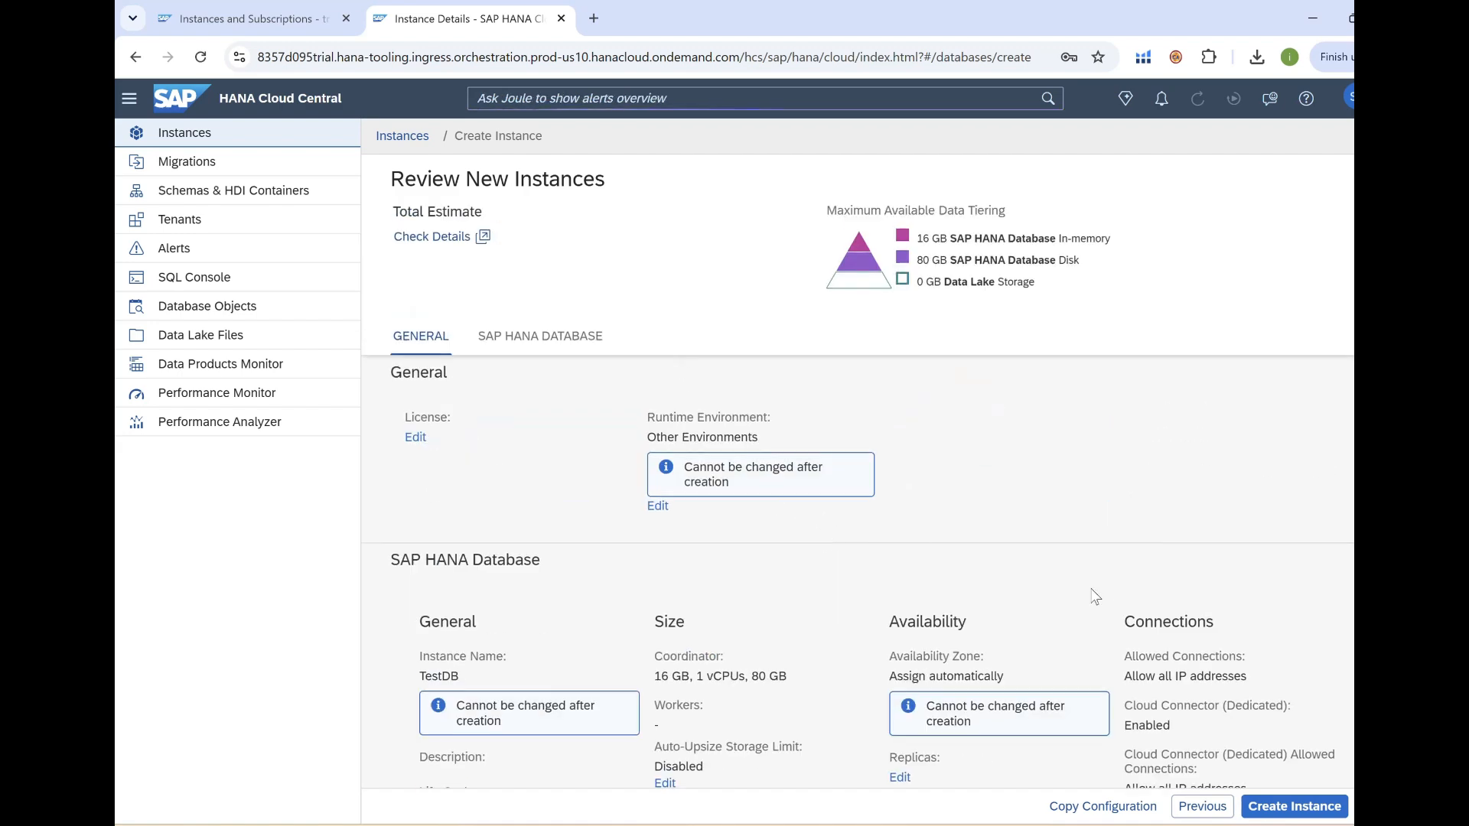
pyautogui.click(1276, 811)
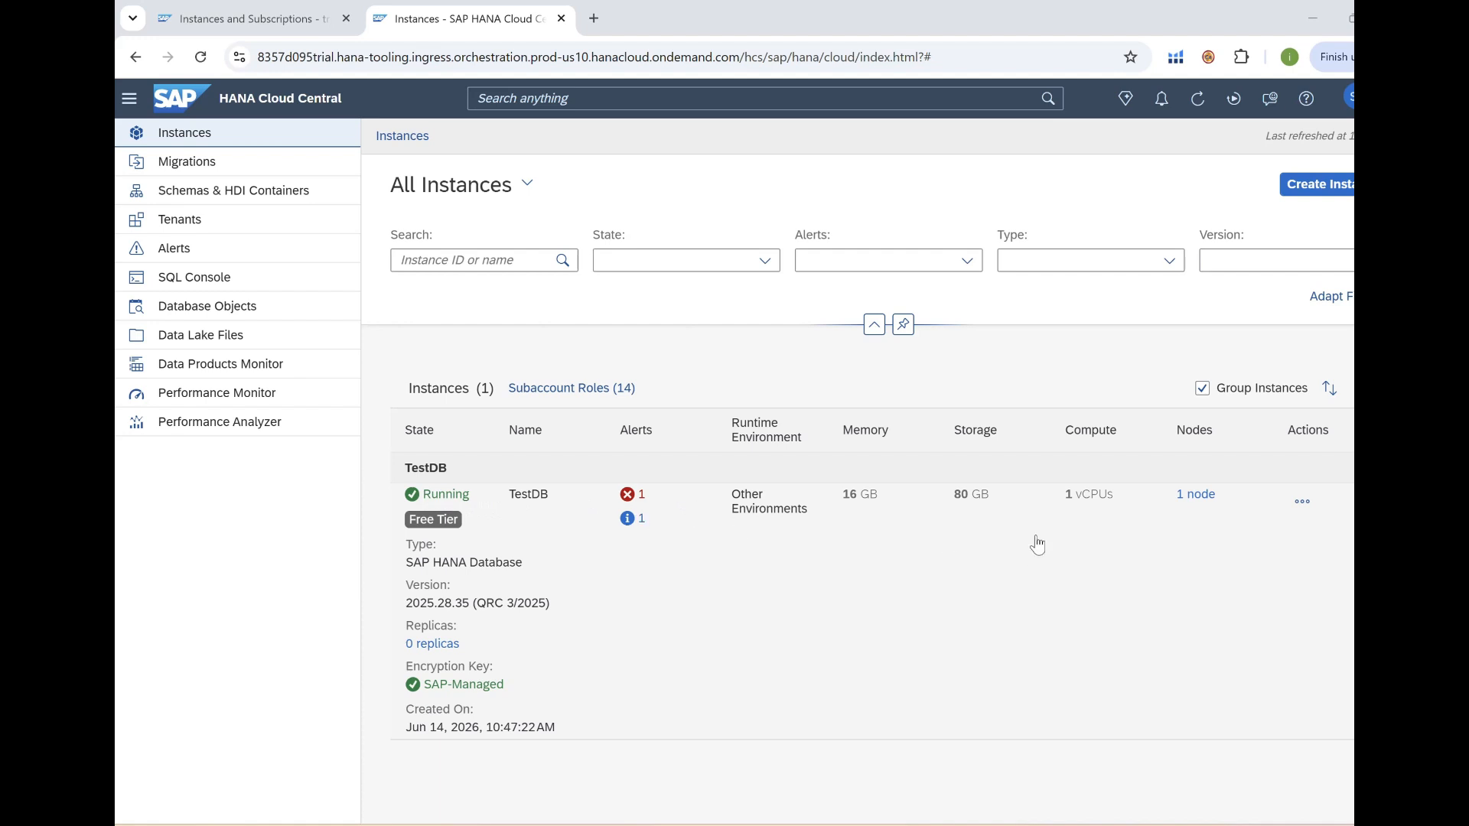
# Check TestDB's alerts, then open its details and go to User Groups.
pyautogui.click(640, 497)
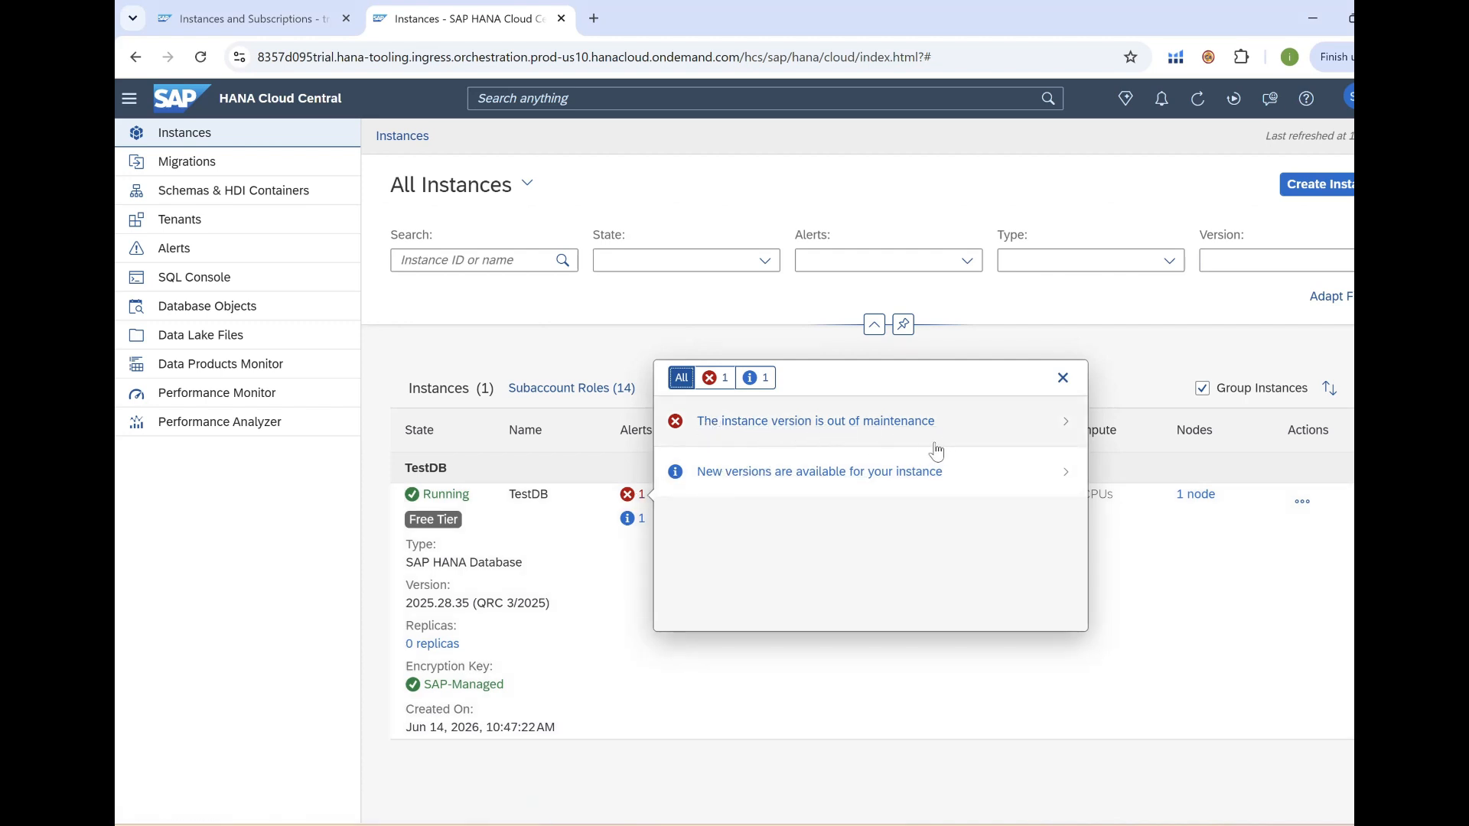
pyautogui.click(1061, 385)
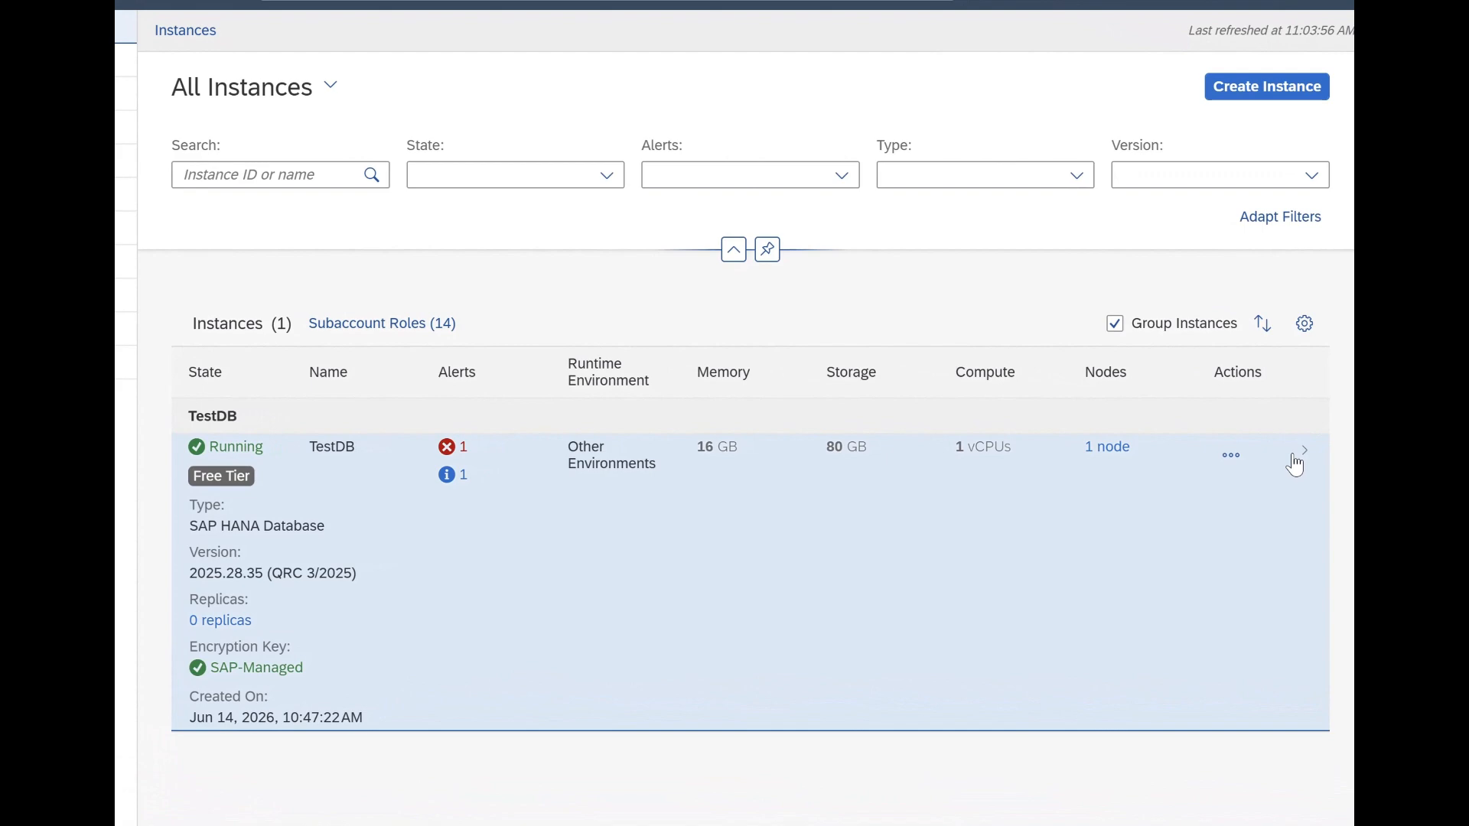
pyautogui.click(1294, 464)
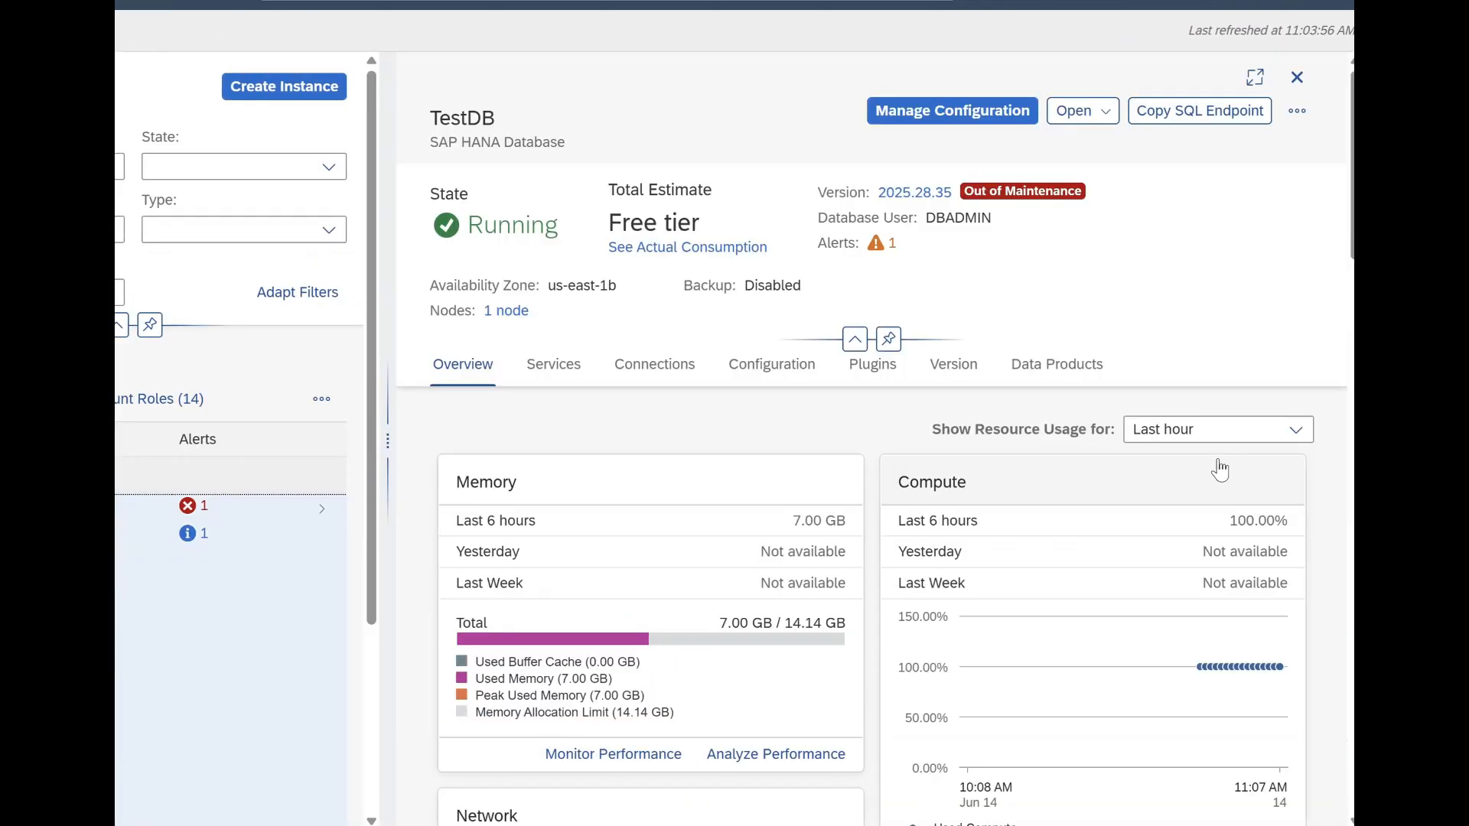
pyautogui.scroll(-10, 1220, 469)
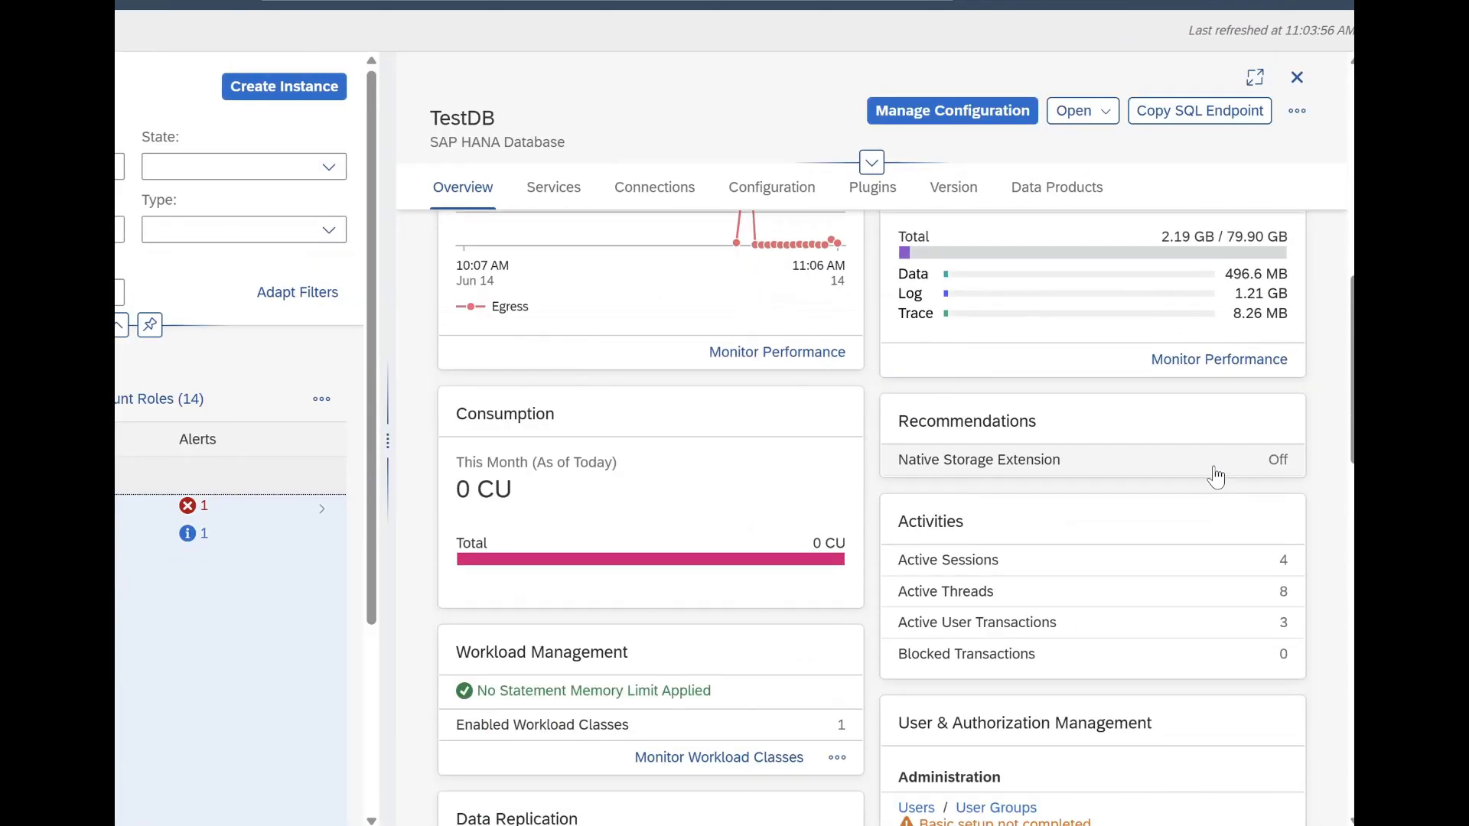
pyautogui.scroll(-4, 1216, 478)
pyautogui.click(996, 493)
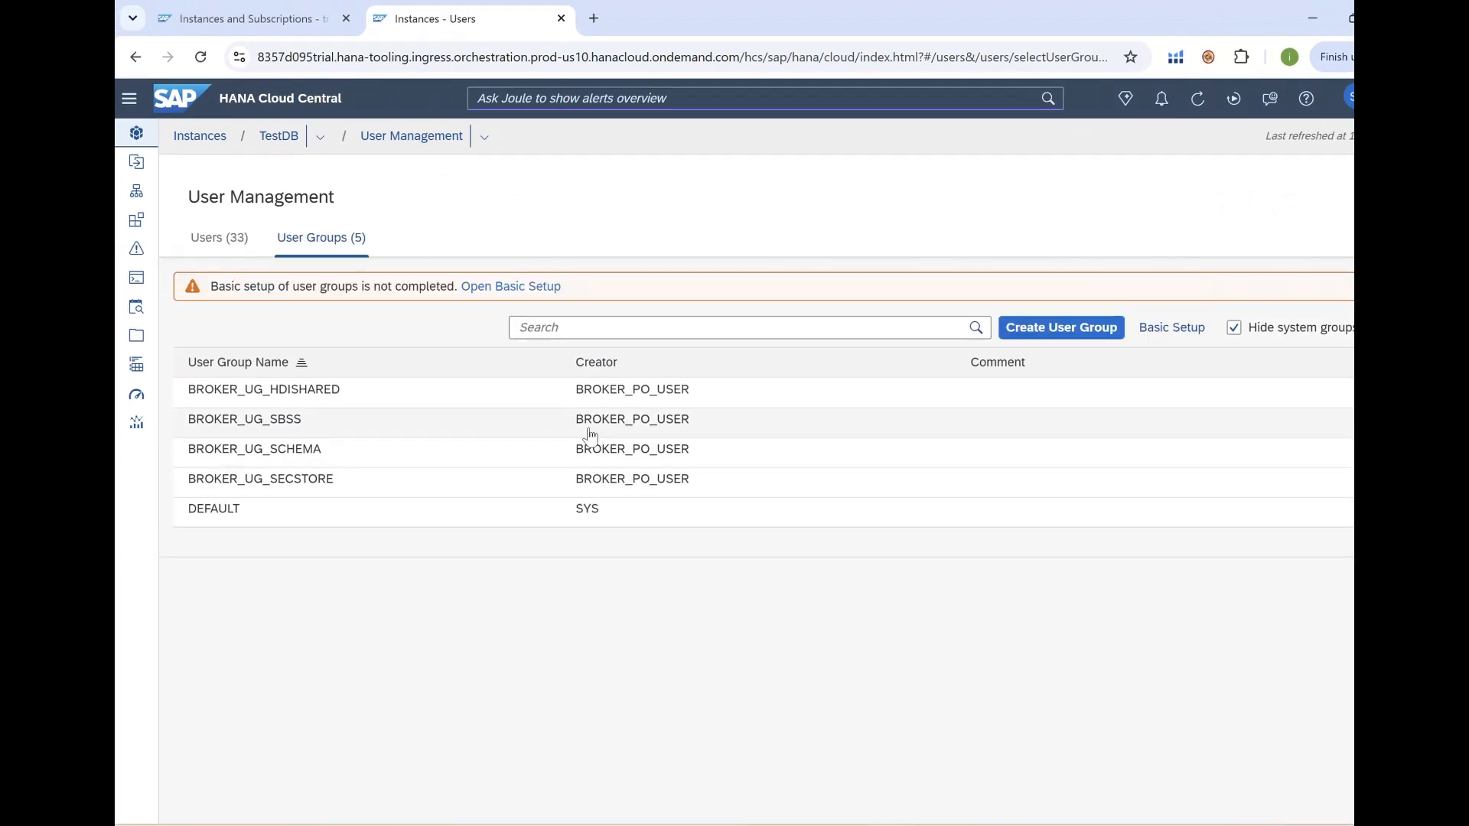
# Create user group TestAdminGroup with comment 'Admin Group'.
pyautogui.click(1059, 337)
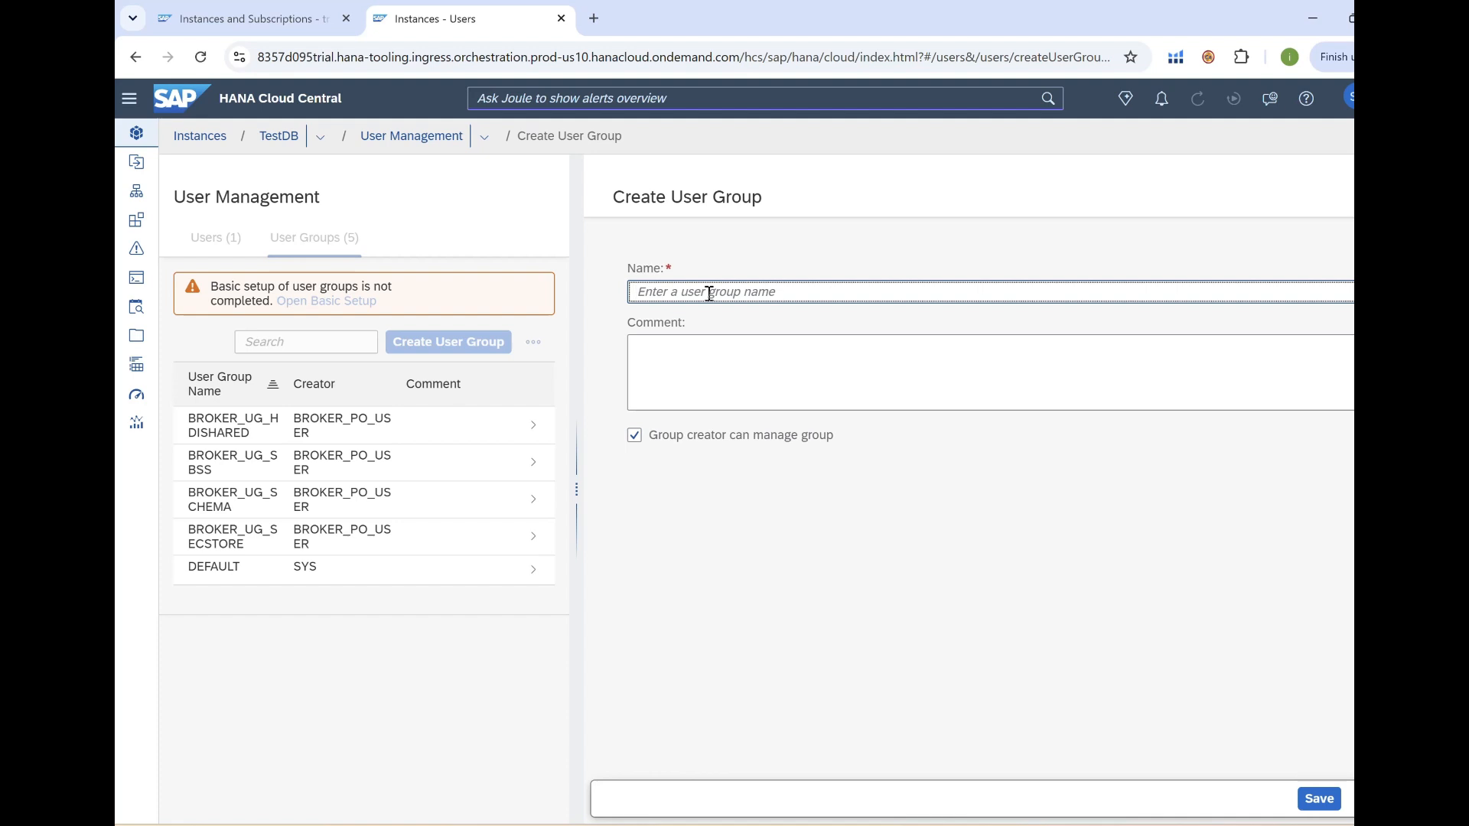
pyautogui.write('TestAdminGroup')
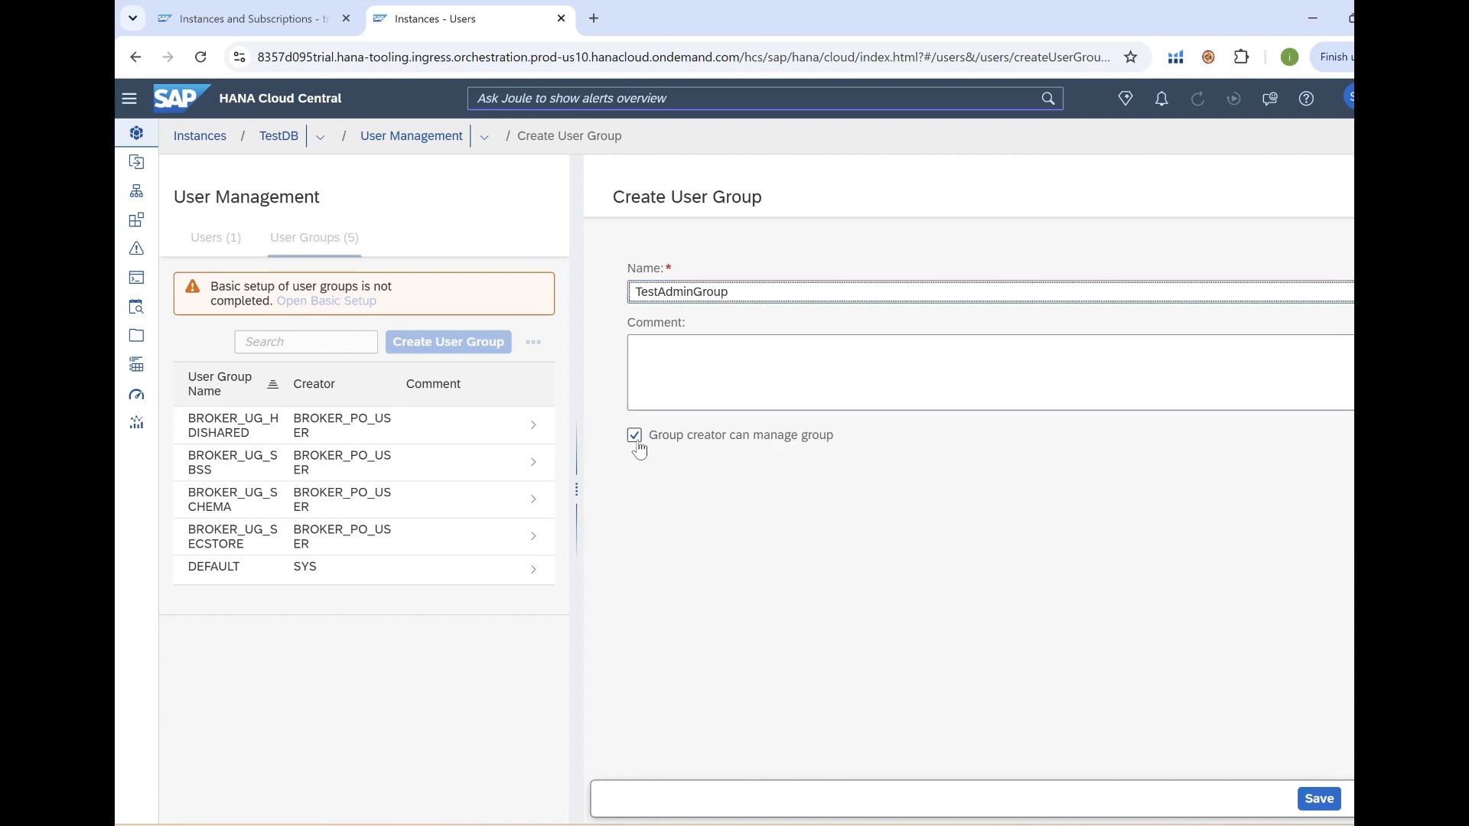
pyautogui.click(755, 357)
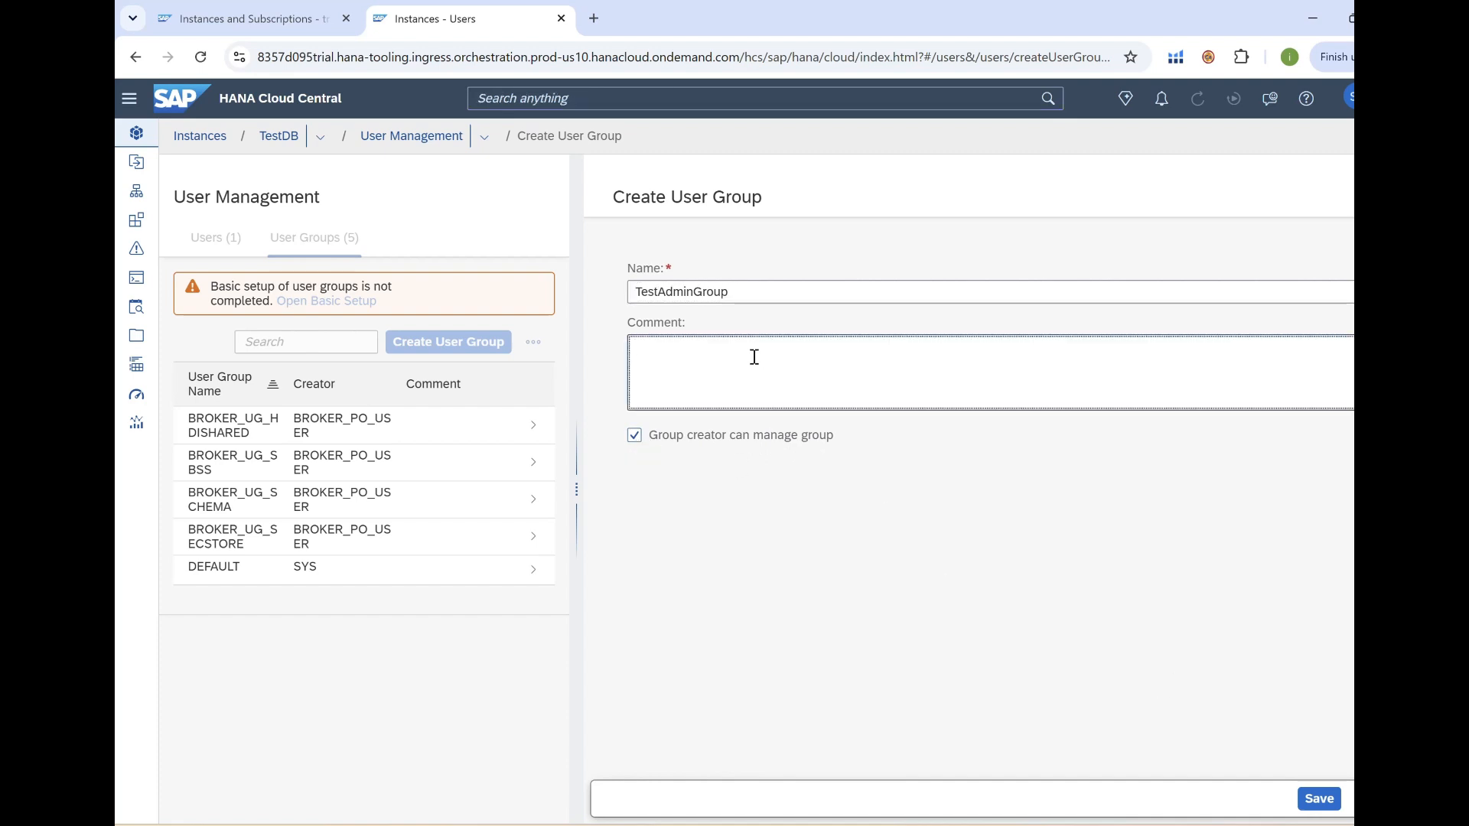
pyautogui.write('Admin')
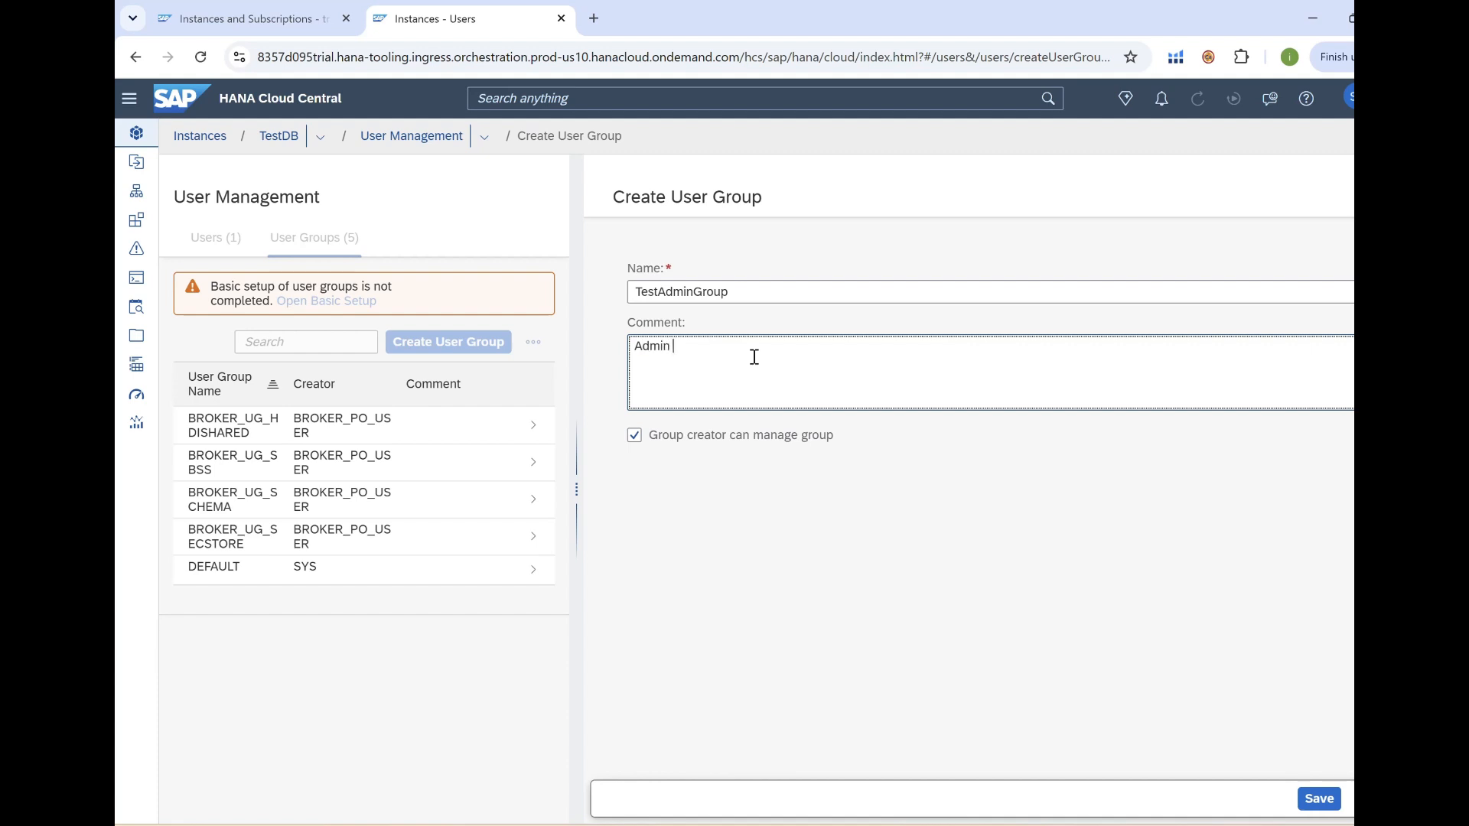
pyautogui.write(' Group')
pyautogui.click(1319, 800)
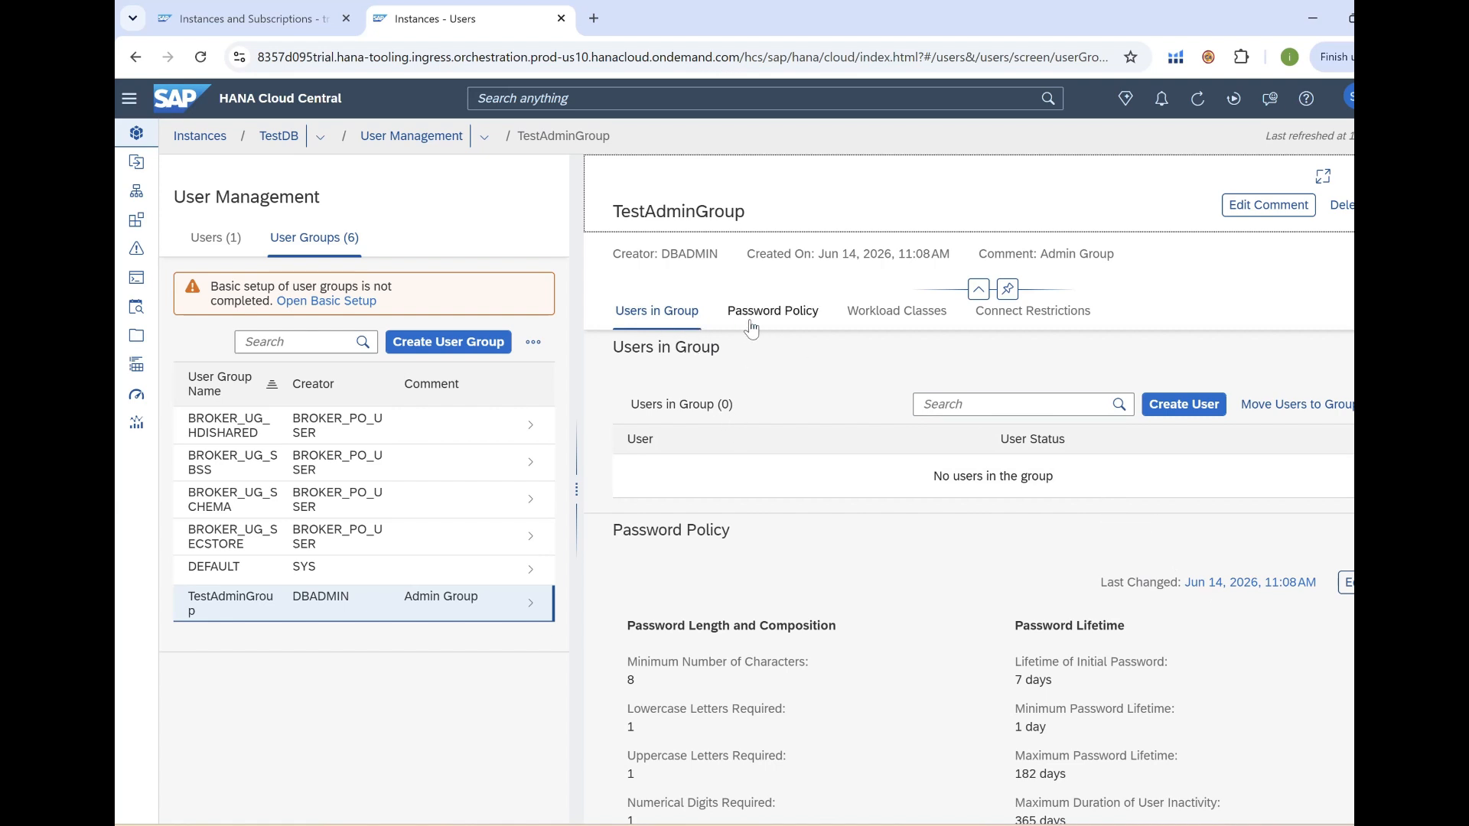
# Look over TestAdminGroup's password policy, then close its details pane.
pyautogui.click(774, 311)
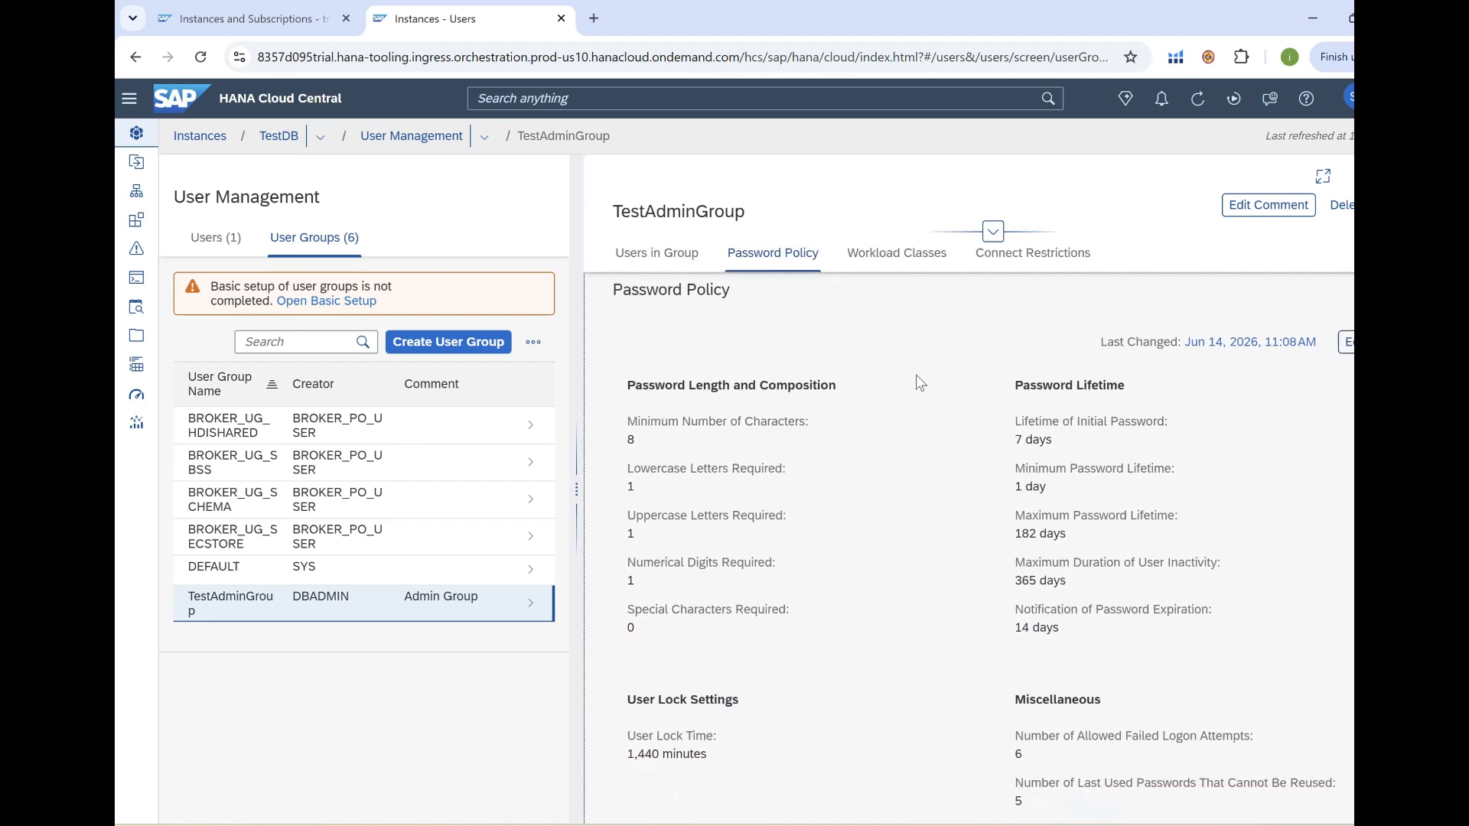
pyautogui.scroll(-3, 1023, 539)
pyautogui.scroll(2, 1025, 535)
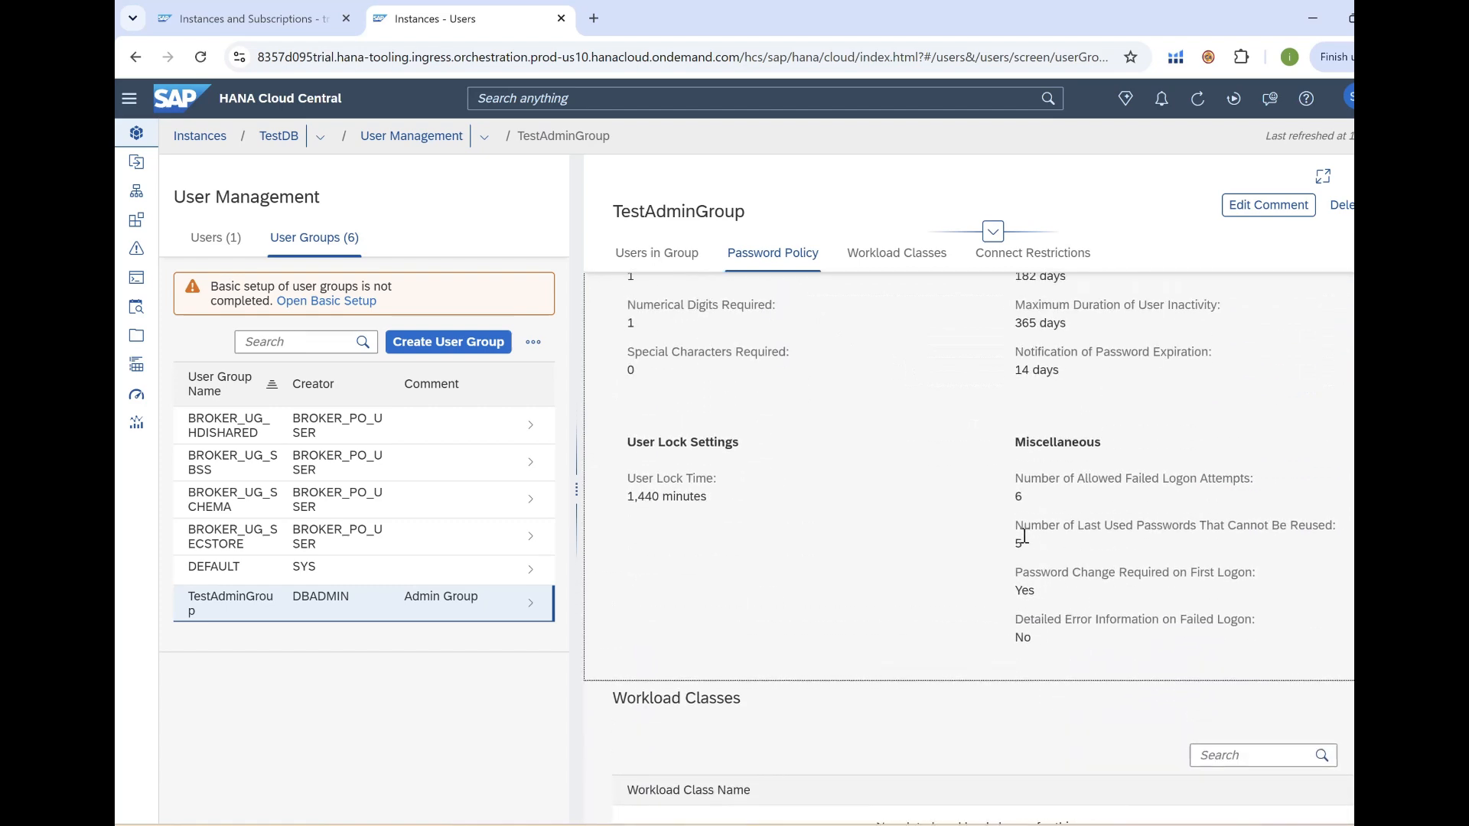
pyautogui.scroll(-6, 1025, 539)
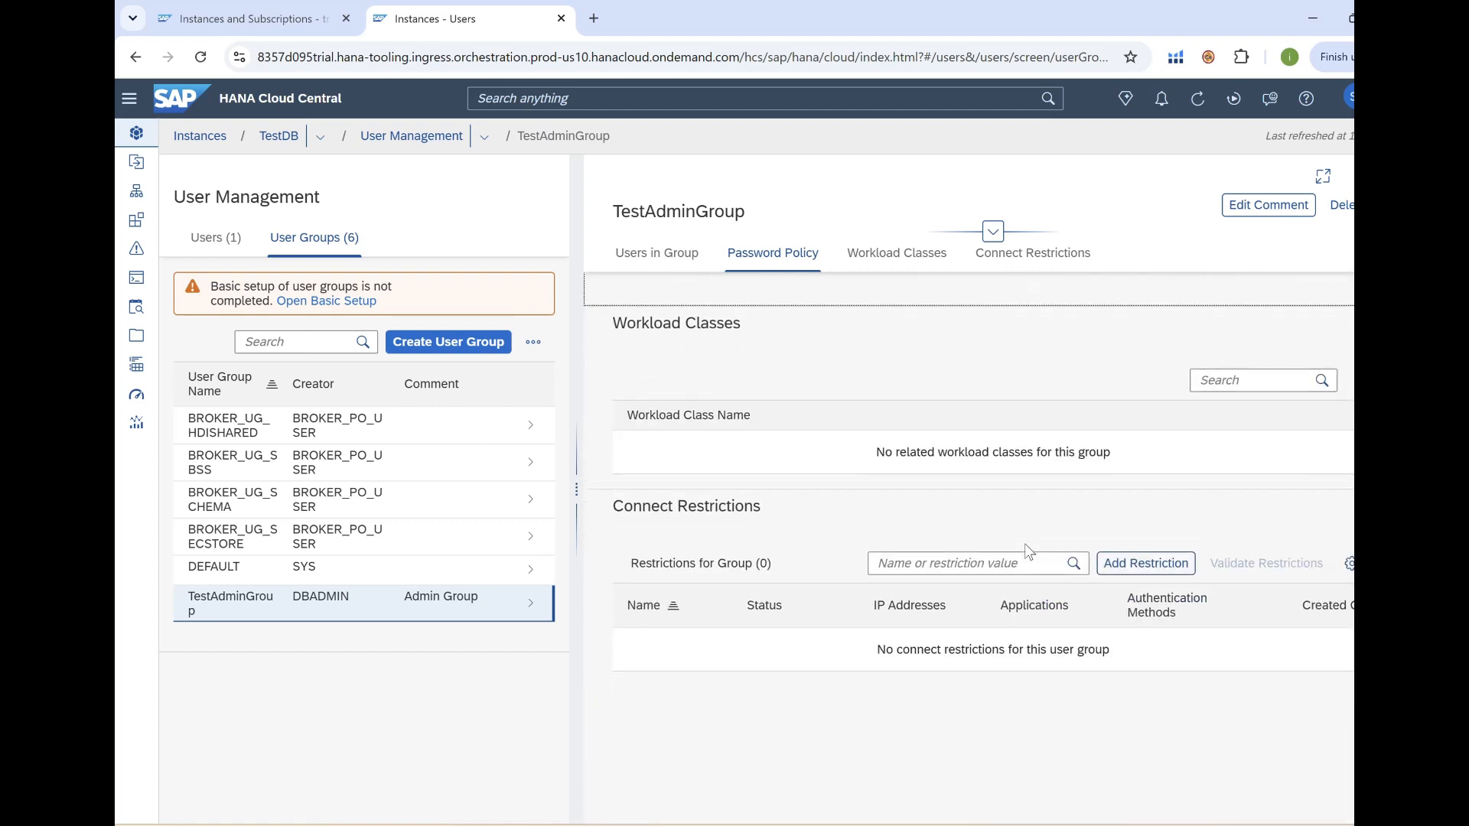
pyautogui.scroll(6, 1029, 543)
pyautogui.scroll(5, 1042, 548)
pyautogui.click(1351, 176)
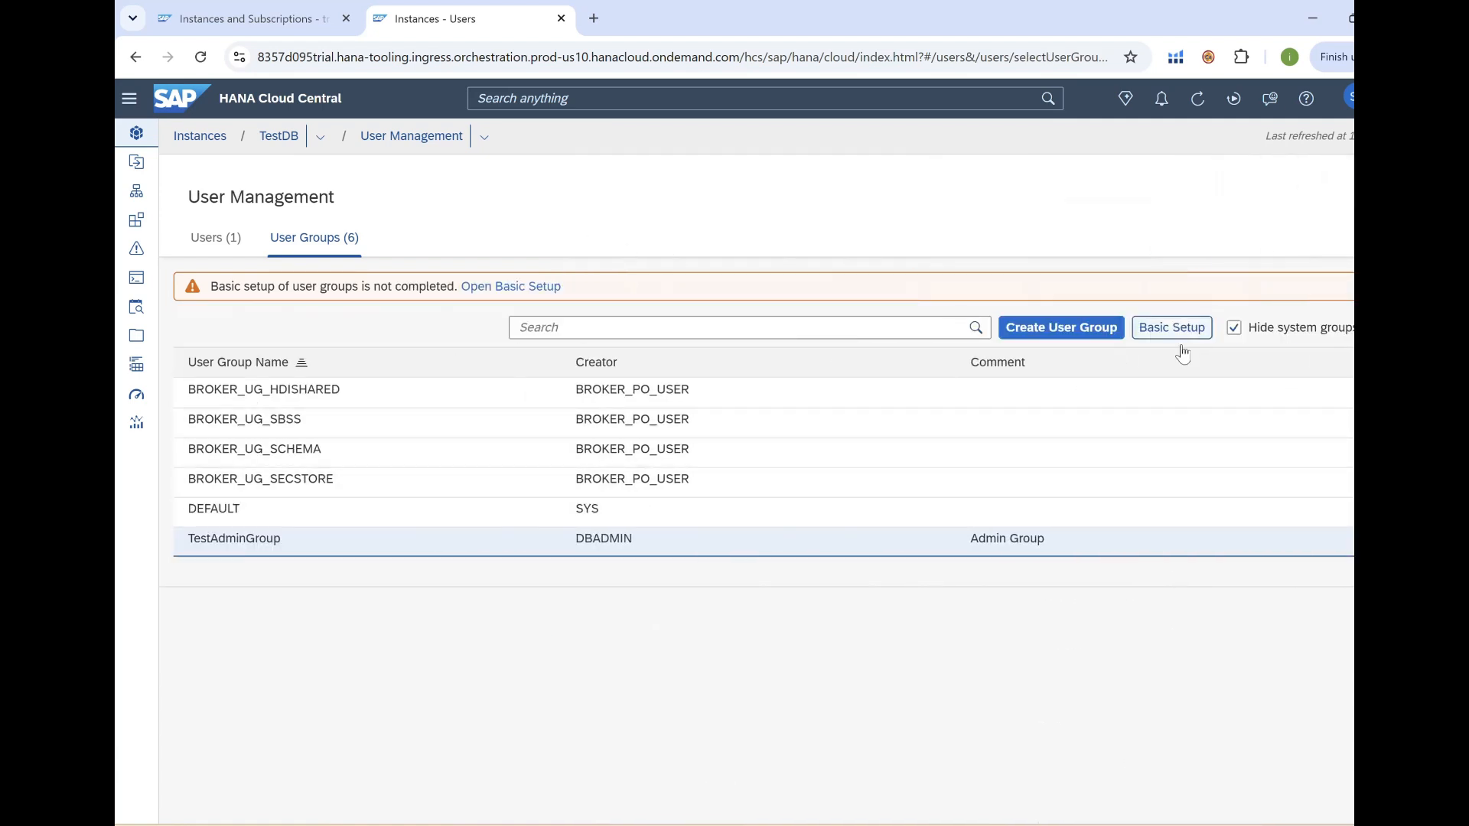
# Create user group TestTechgroup with comment 'Technical User group' and close its details.
pyautogui.click(1071, 335)
pyautogui.click(818, 293)
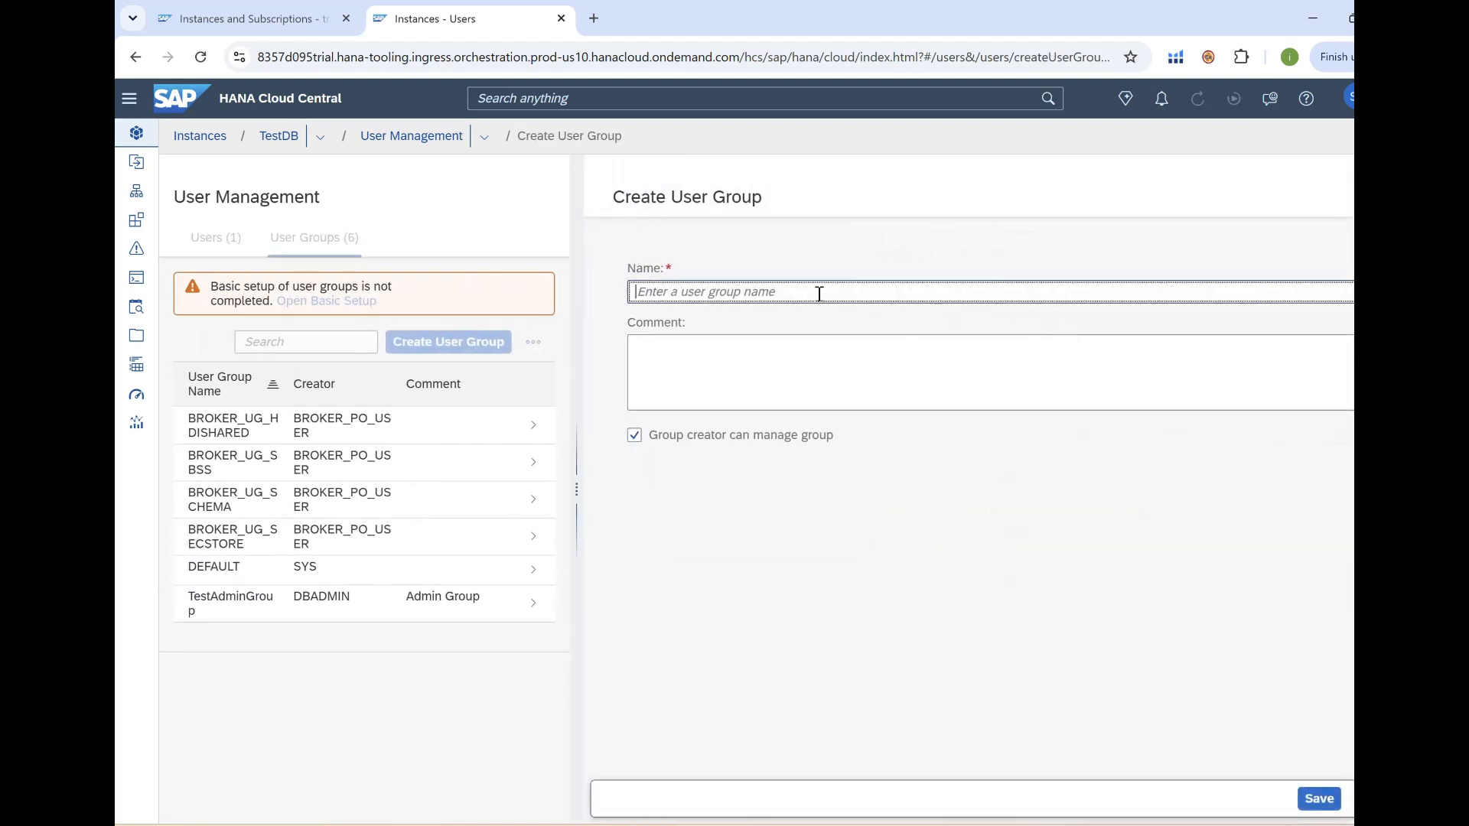
pyautogui.write('TestTechgroup')
pyautogui.click(843, 357)
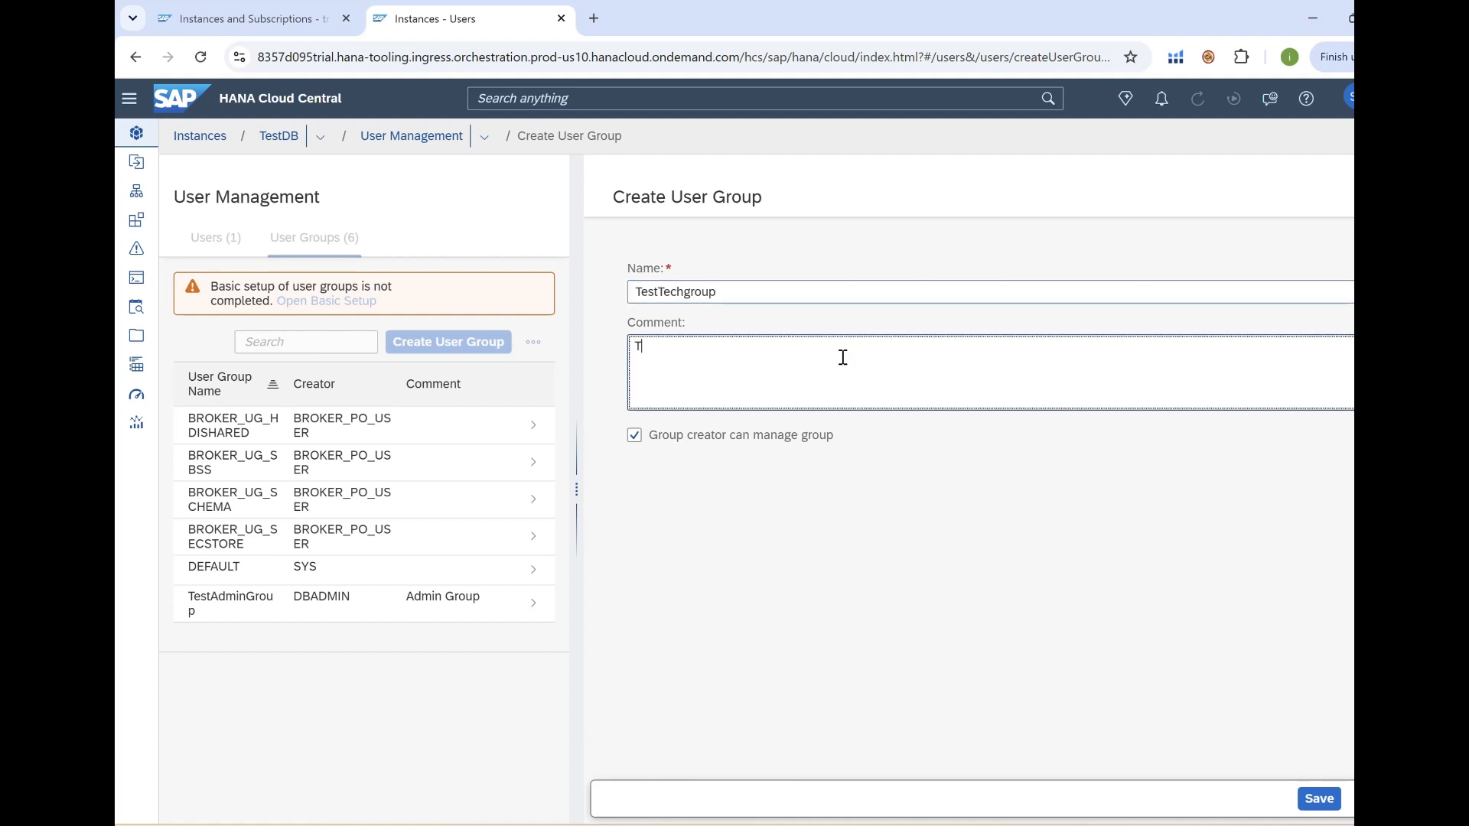
pyautogui.write('Technical User group')
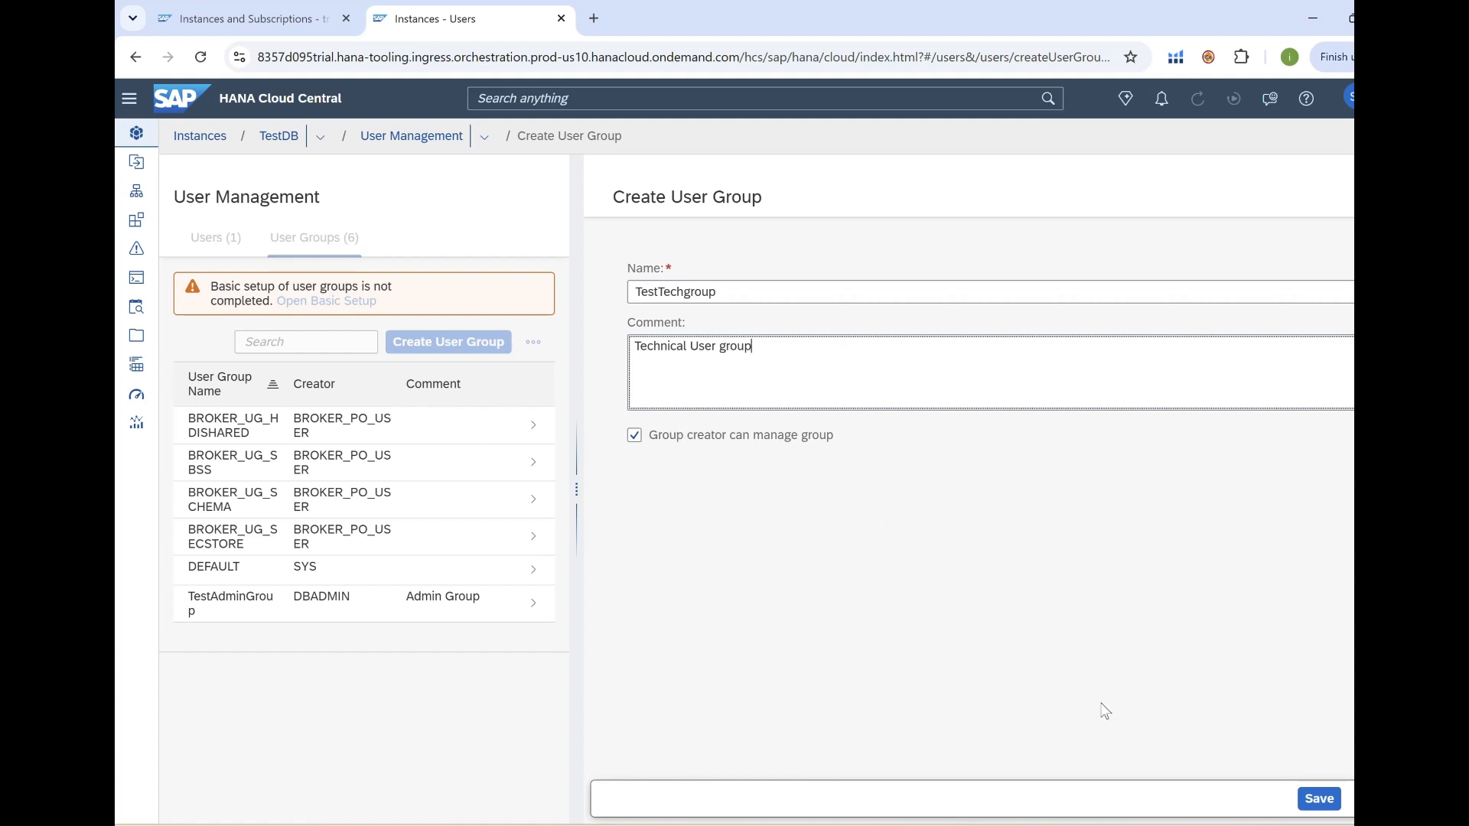
pyautogui.click(1320, 801)
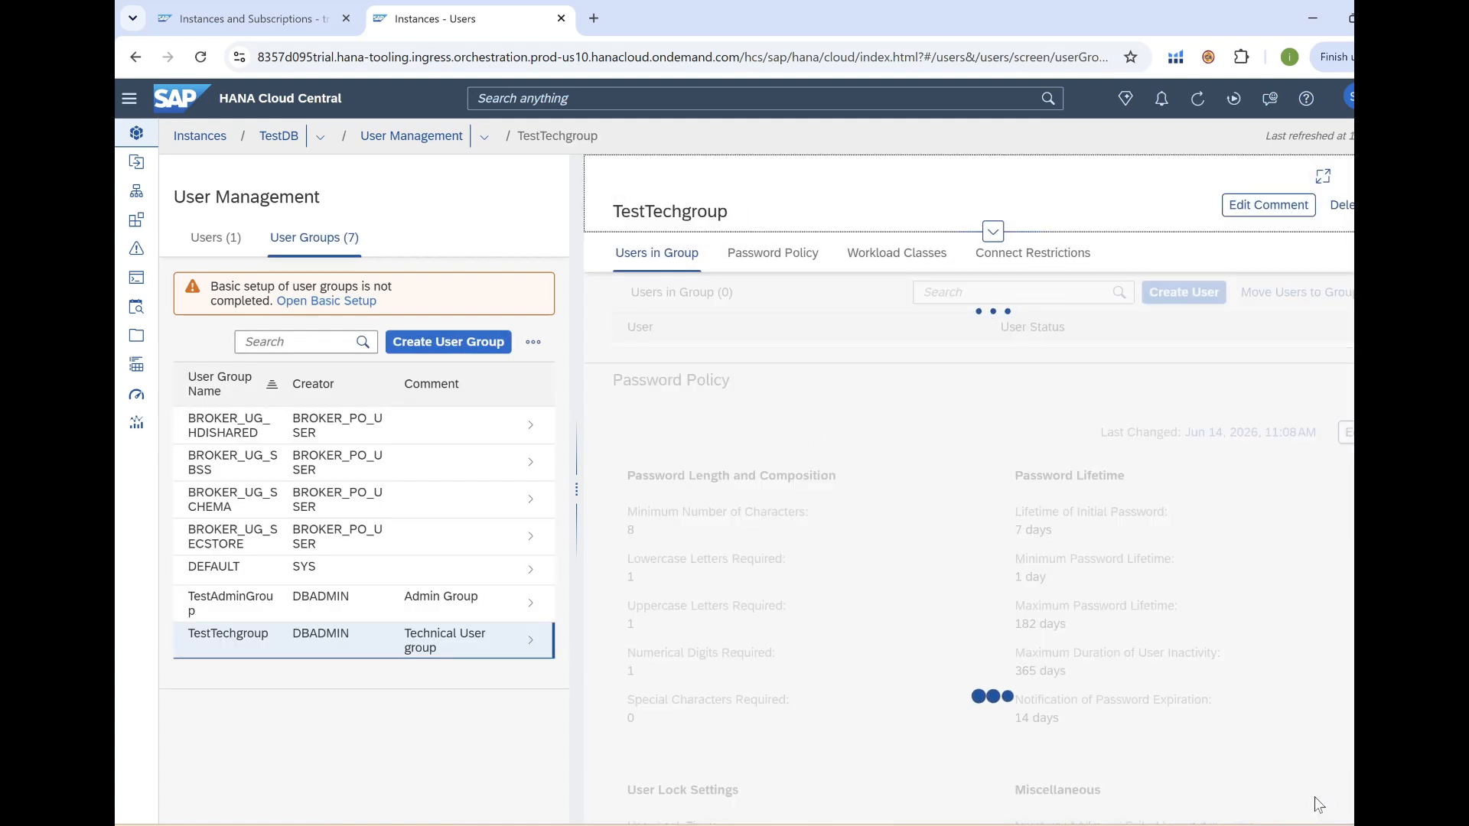
pyautogui.scroll(-6, 1083, 548)
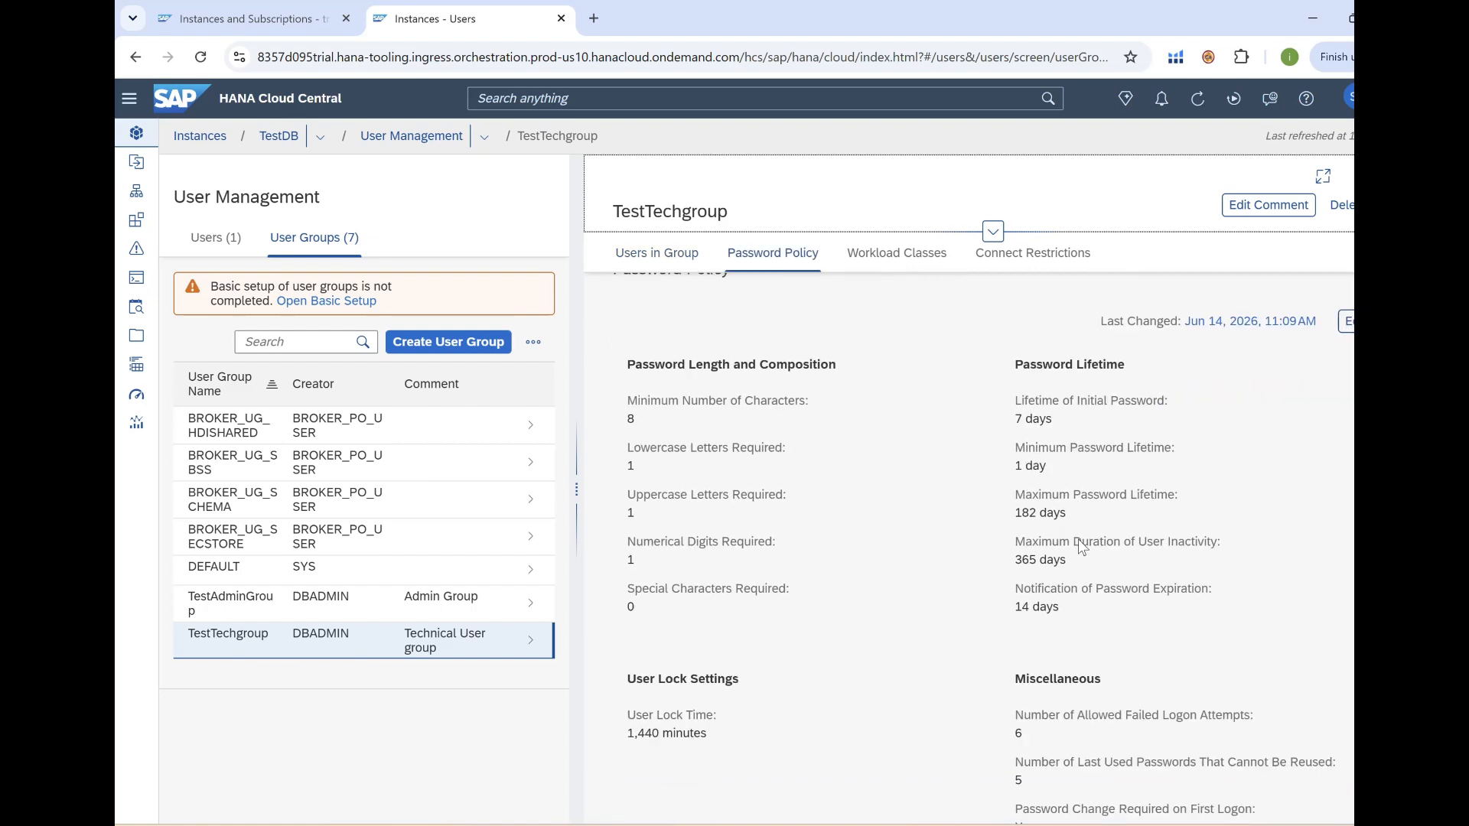
pyautogui.scroll(6, 1100, 544)
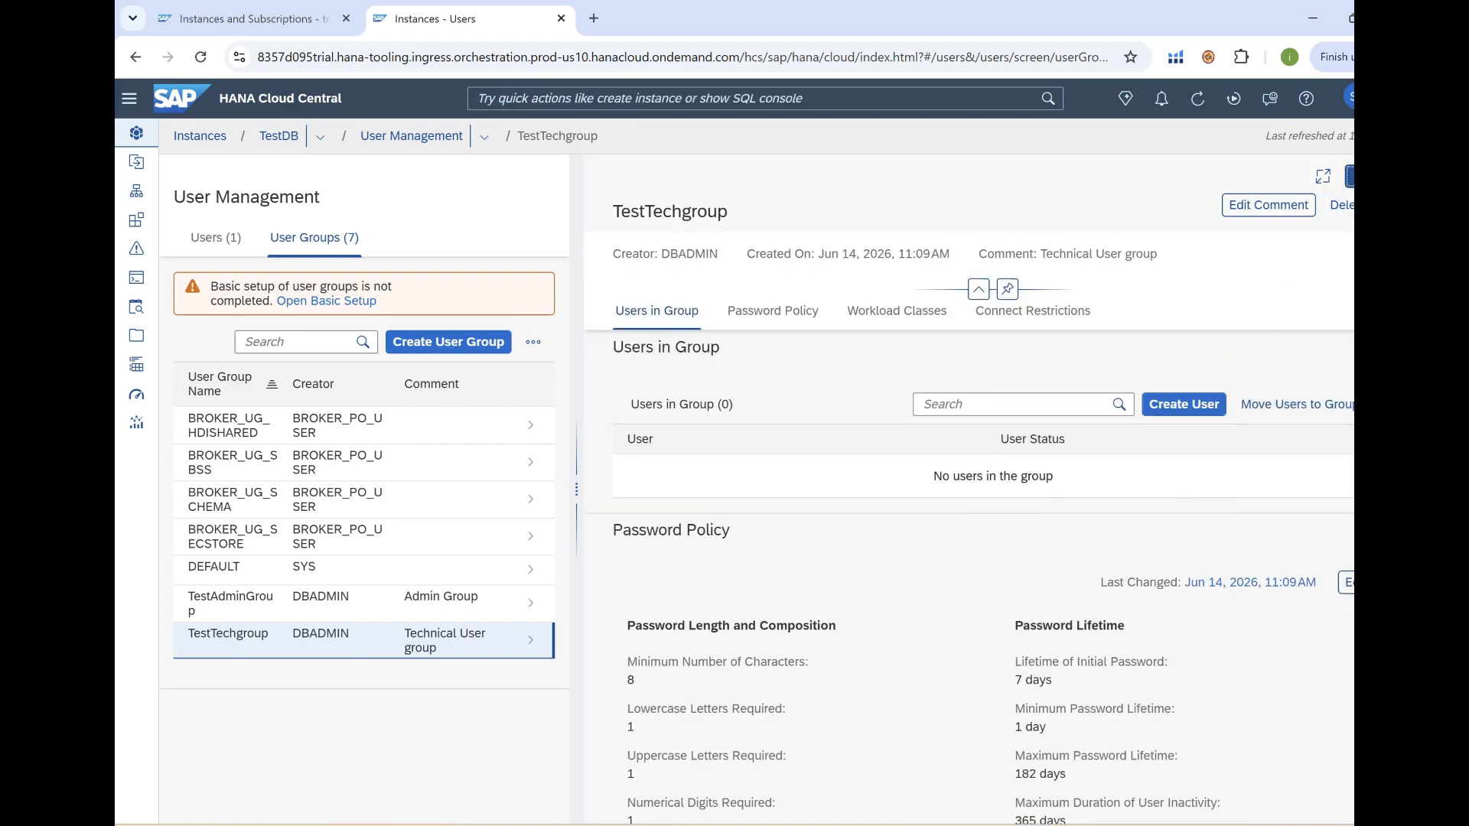
pyautogui.click(1348, 176)
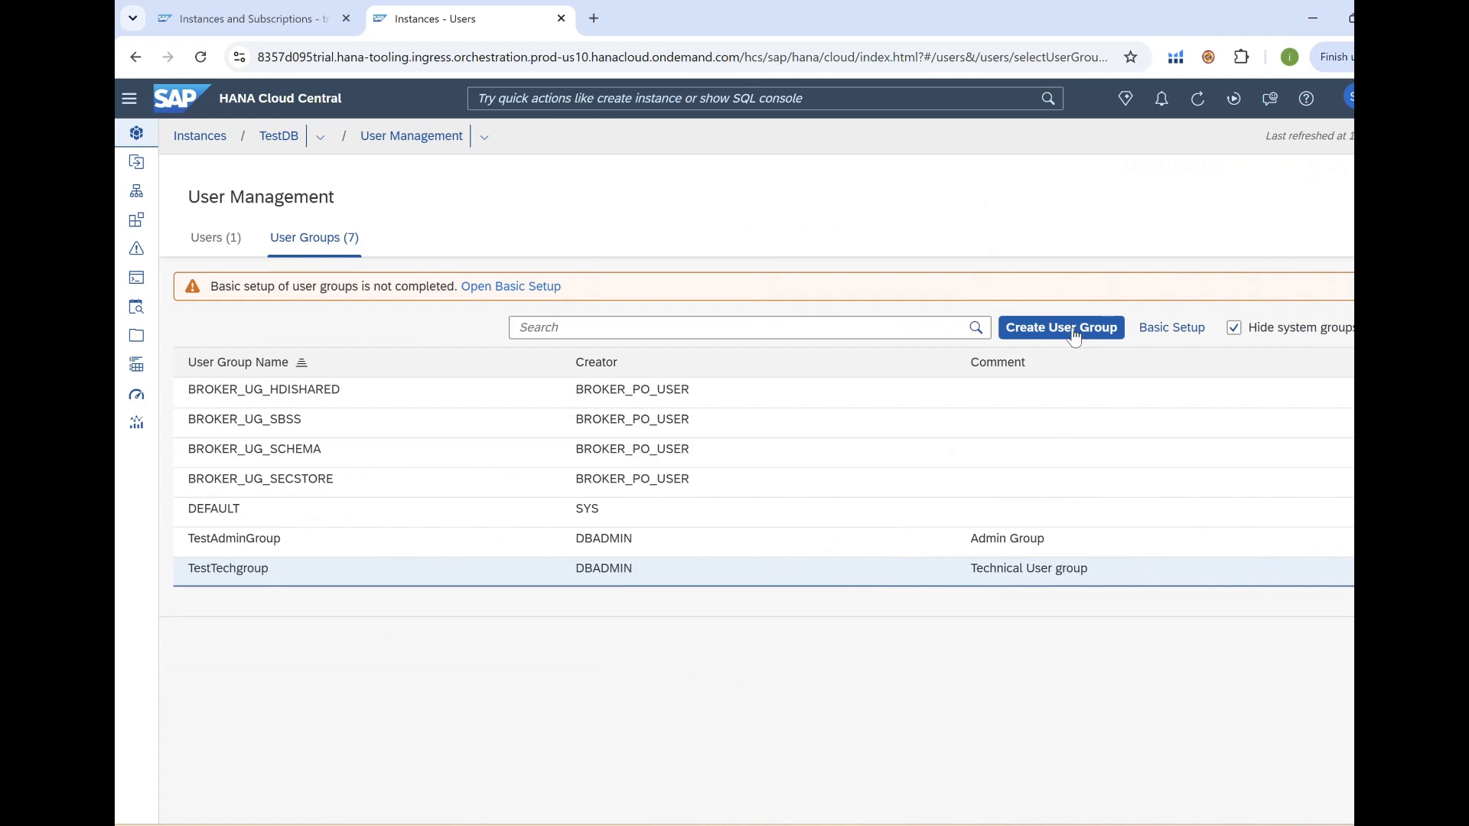
# Create TestNormalGroup, commented 'Normal user group', without letting the creator manage it.
pyautogui.click(1074, 336)
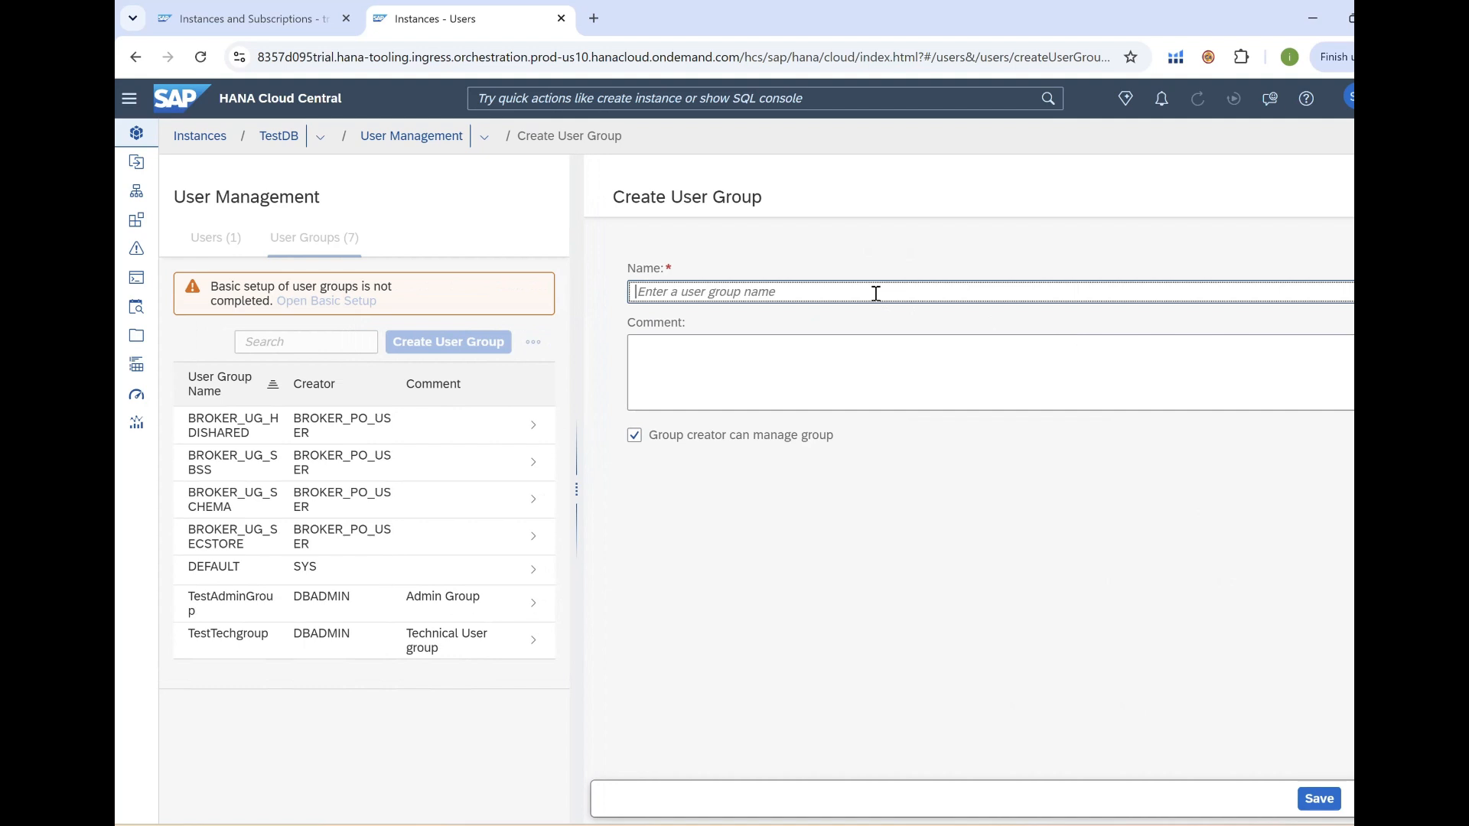
pyautogui.write('Te')
pyautogui.write('stNormalGroup')
pyautogui.click(792, 357)
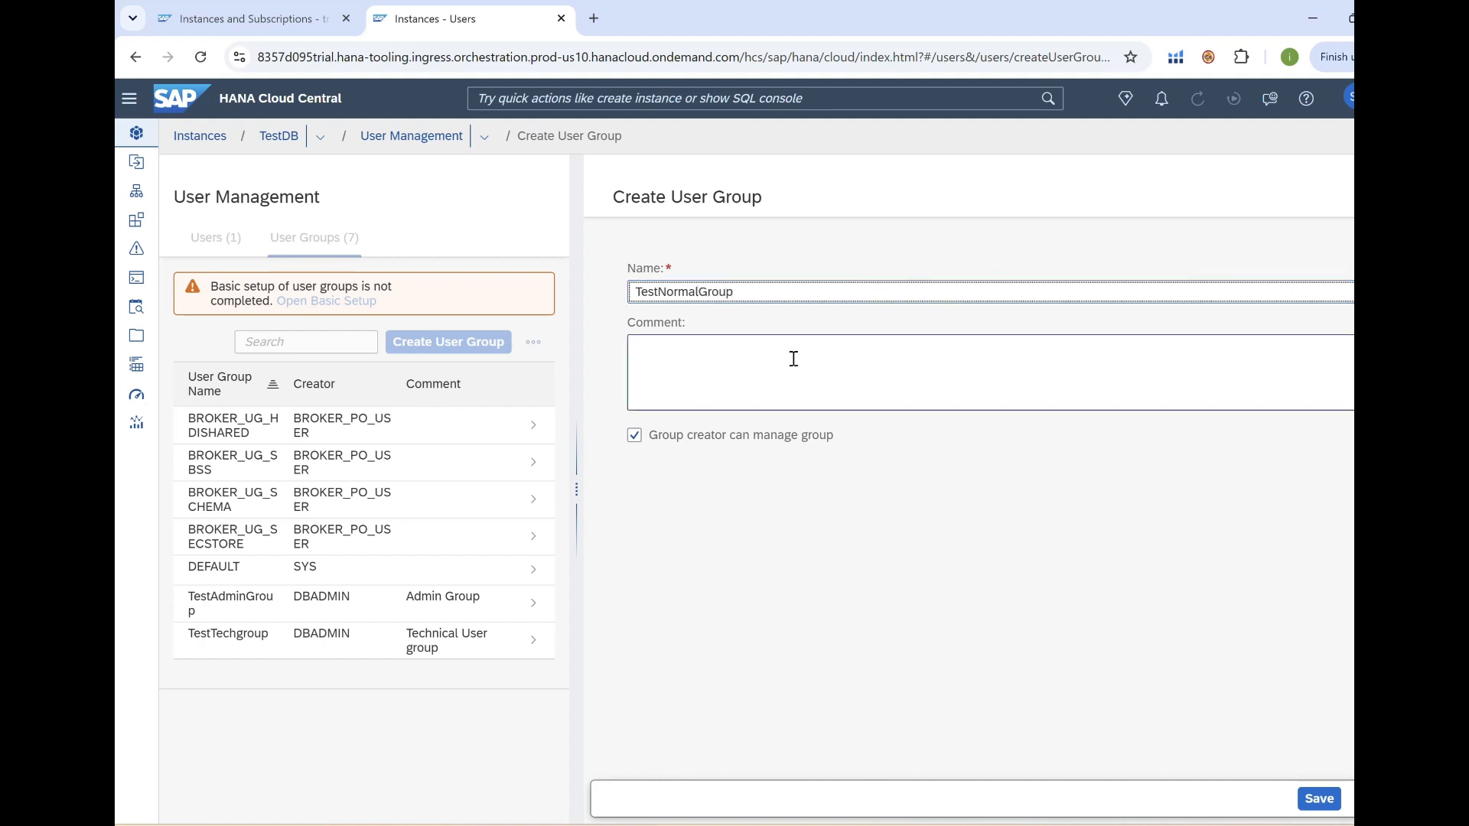
pyautogui.write('Norma')
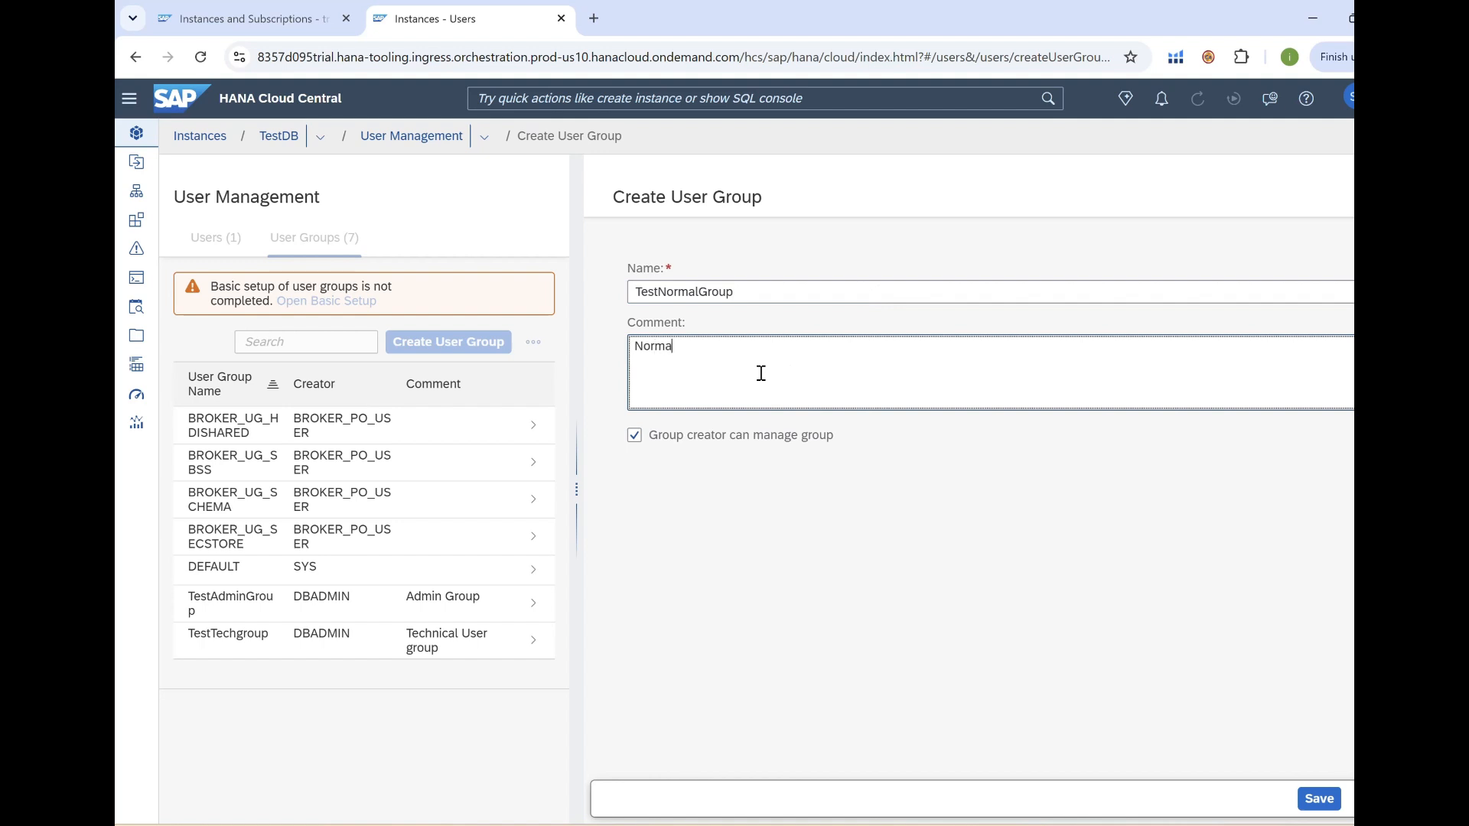
pyautogui.write('l user group')
pyautogui.click(634, 448)
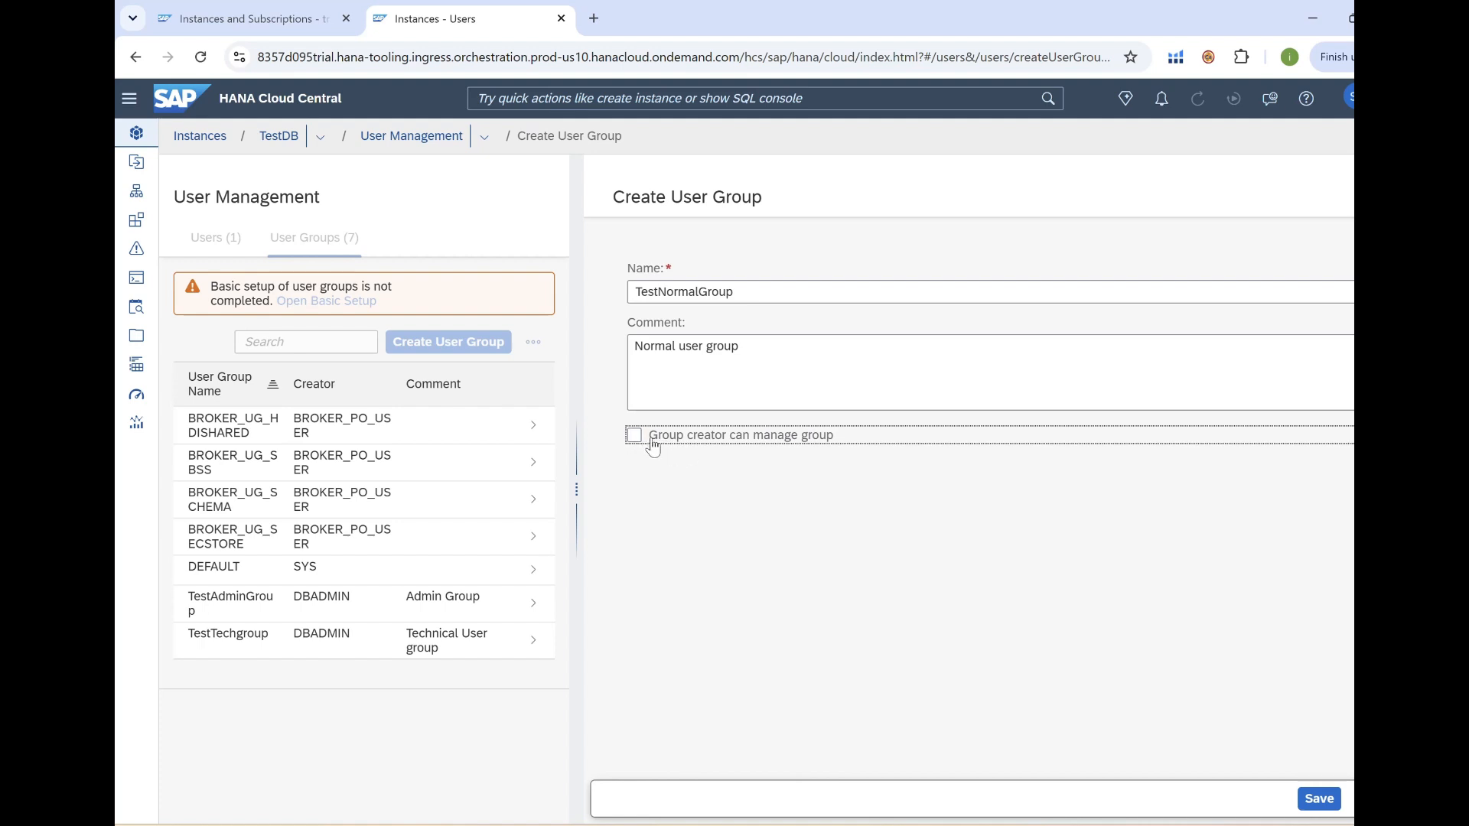
pyautogui.click(1319, 799)
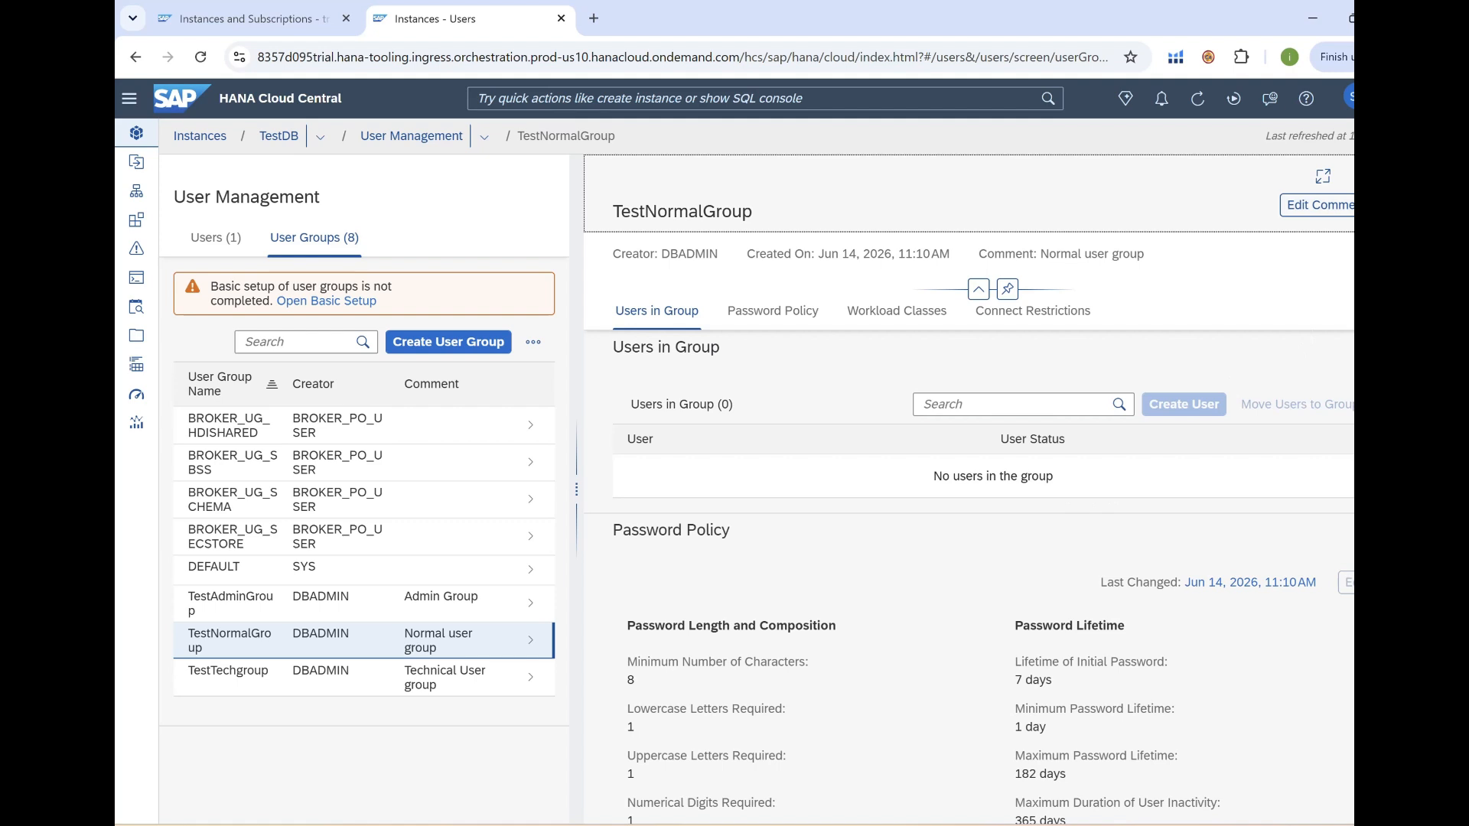
pyautogui.click(1349, 176)
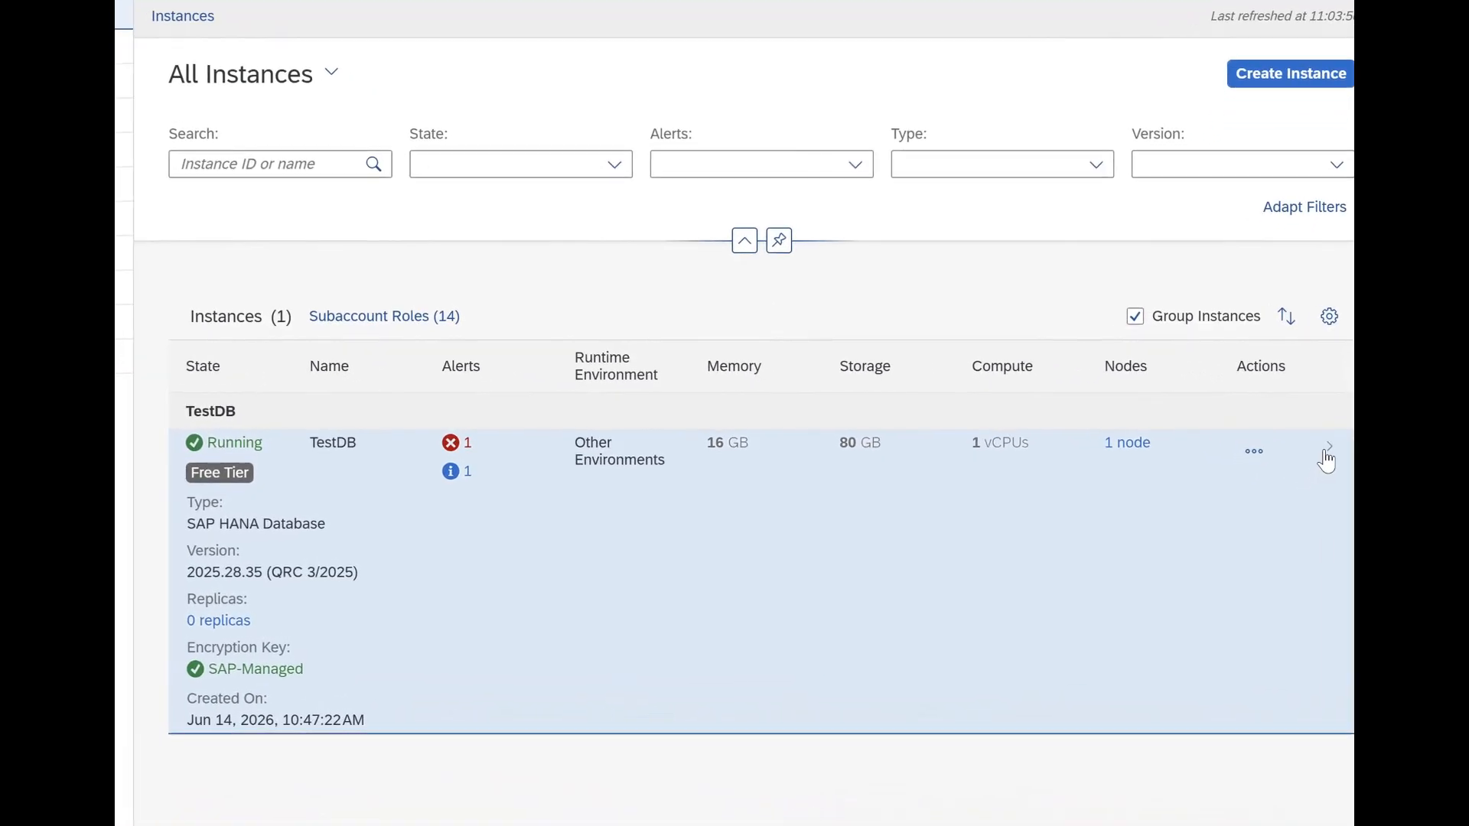
# Open TestDB's configuration and view its Availability Zone settings.
pyautogui.click(1328, 450)
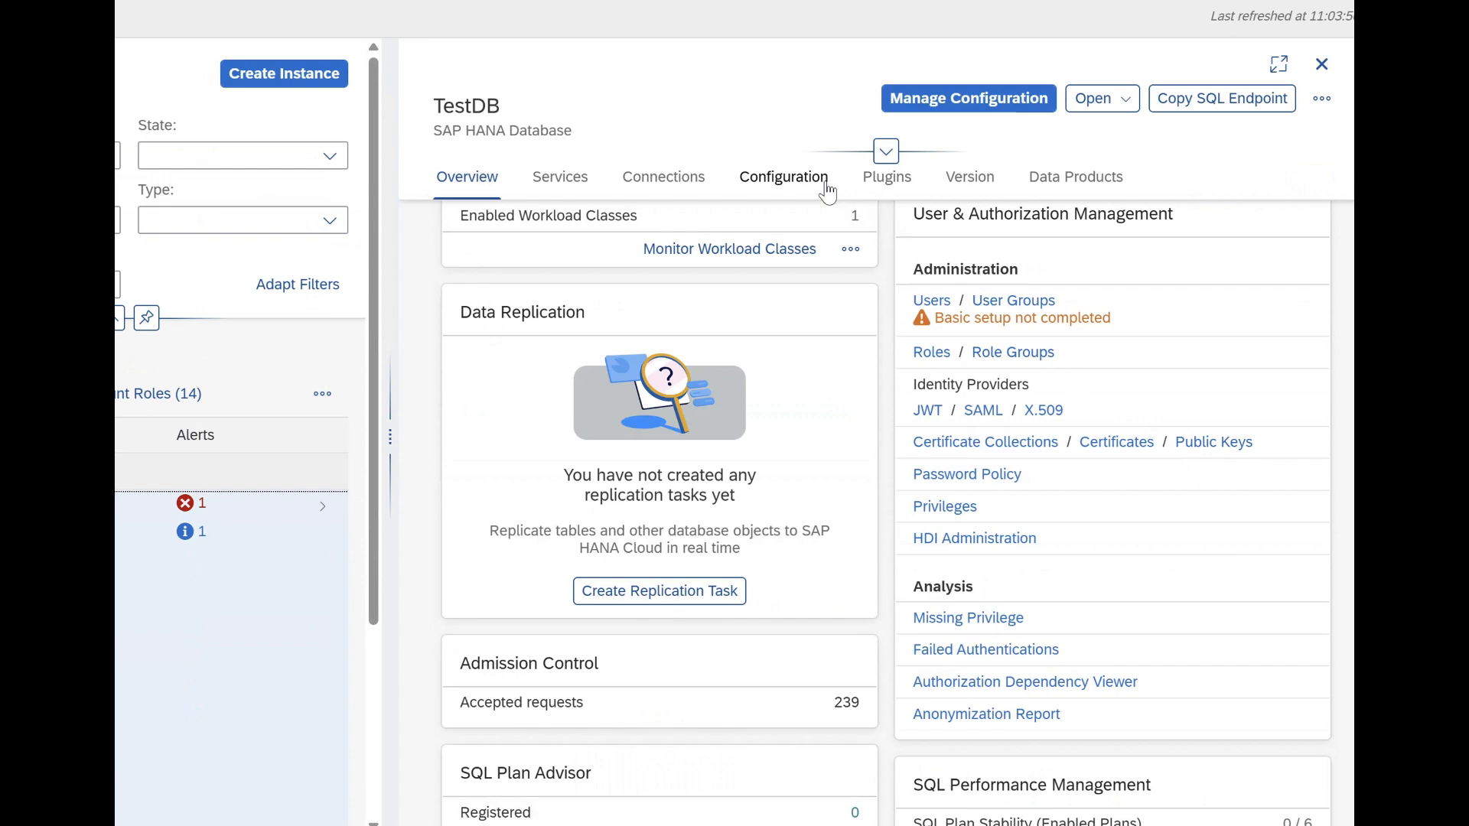
pyautogui.click(962, 100)
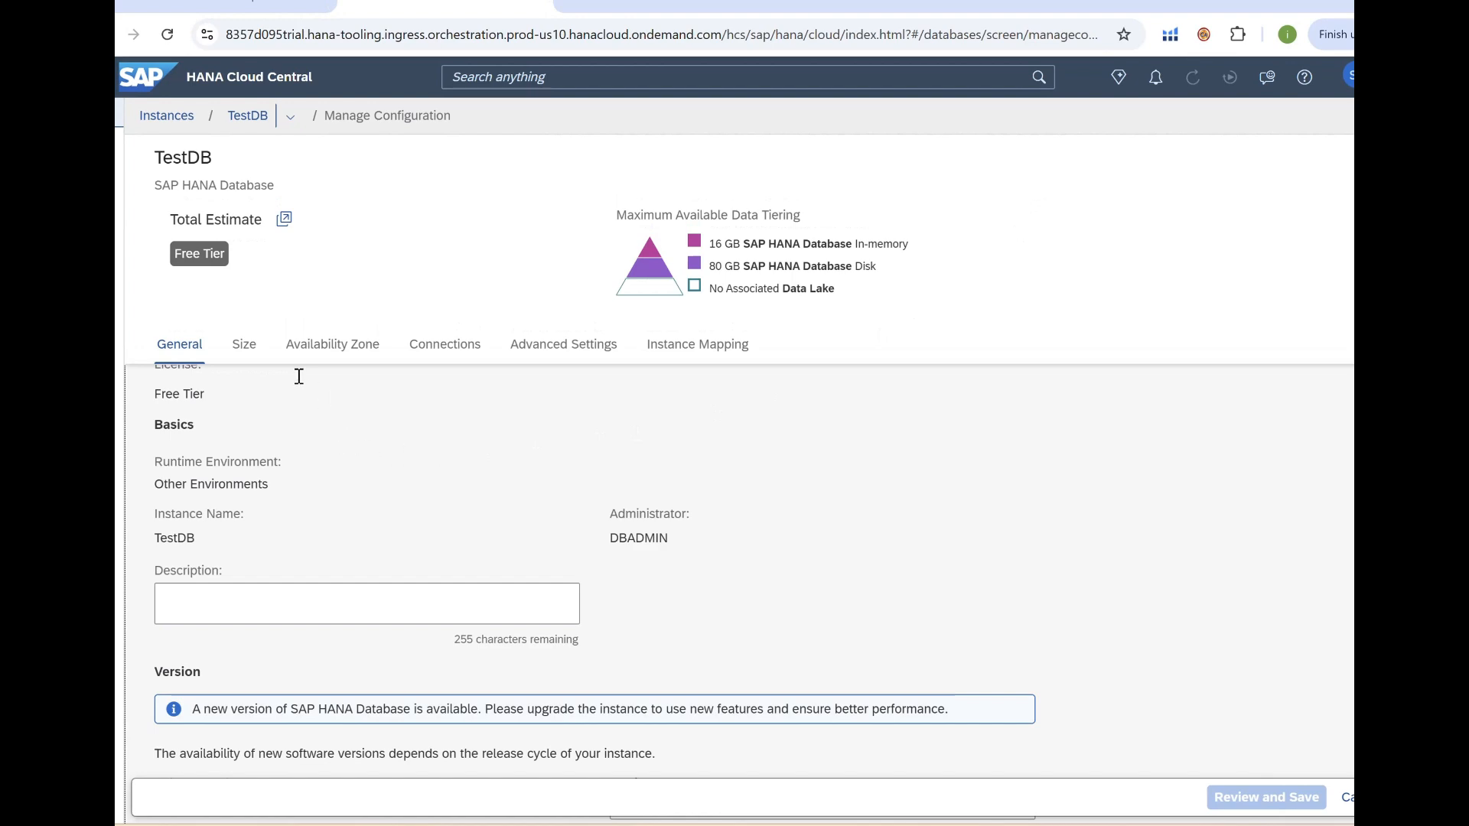
pyautogui.click(318, 356)
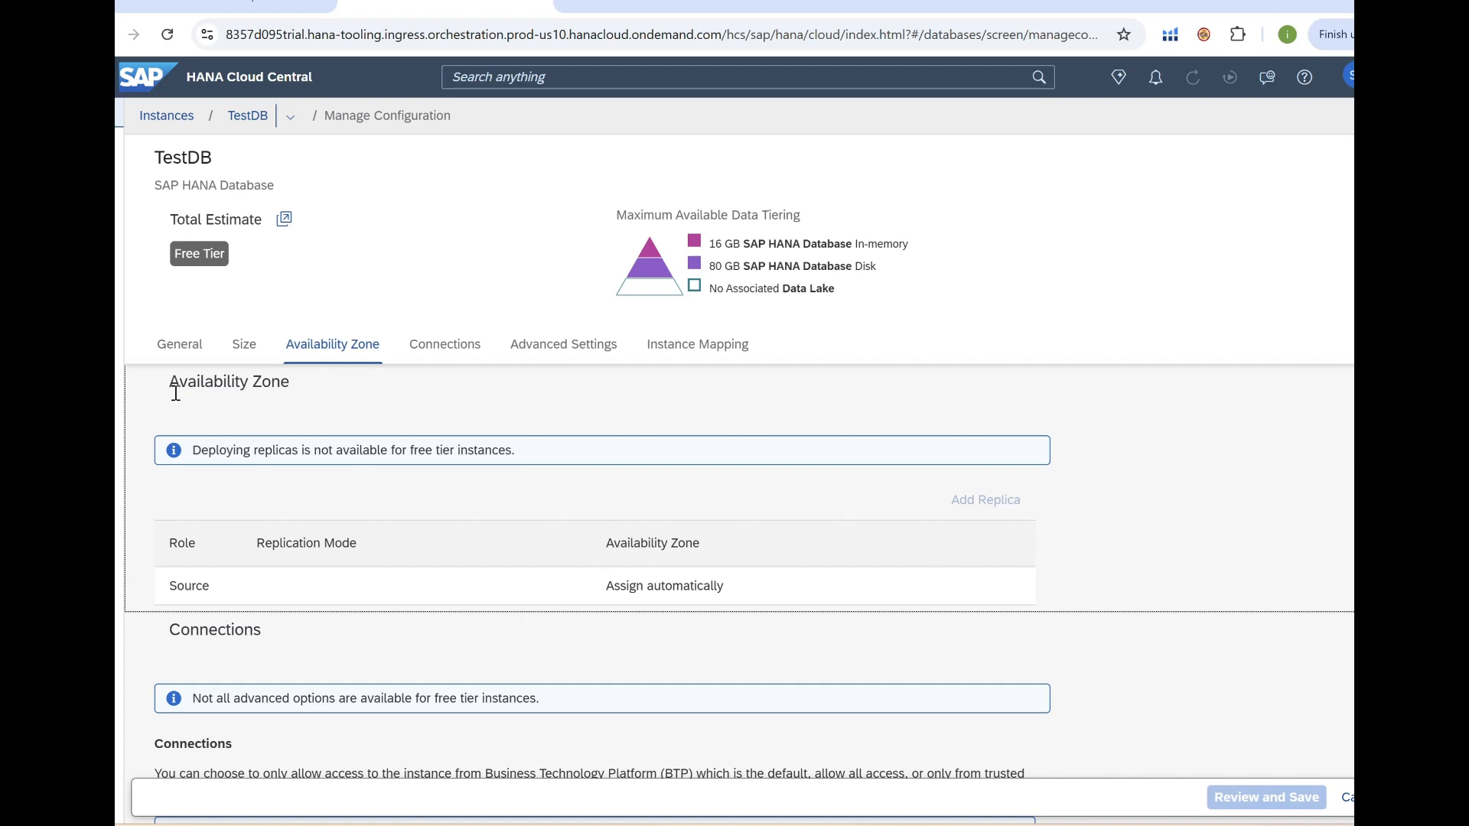
pyautogui.moveTo(171, 382); pyautogui.dragTo(297, 394)
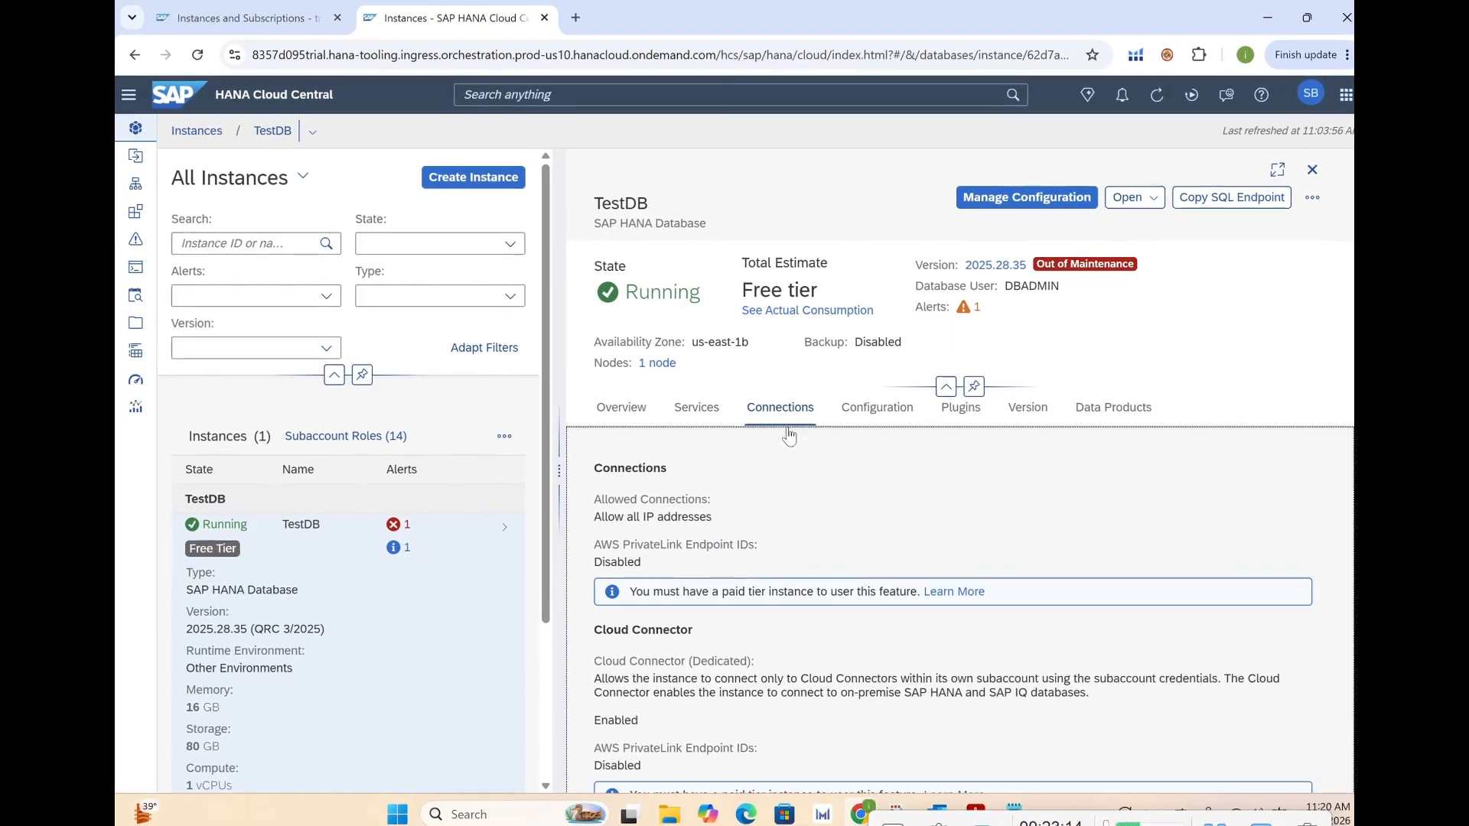
# Review TestDB's connections: Cloud Connector enabled, instance ID, SQL and API endpoints.
pyautogui.scroll(-3, 803, 324)
pyautogui.scroll(2, 803, 324)
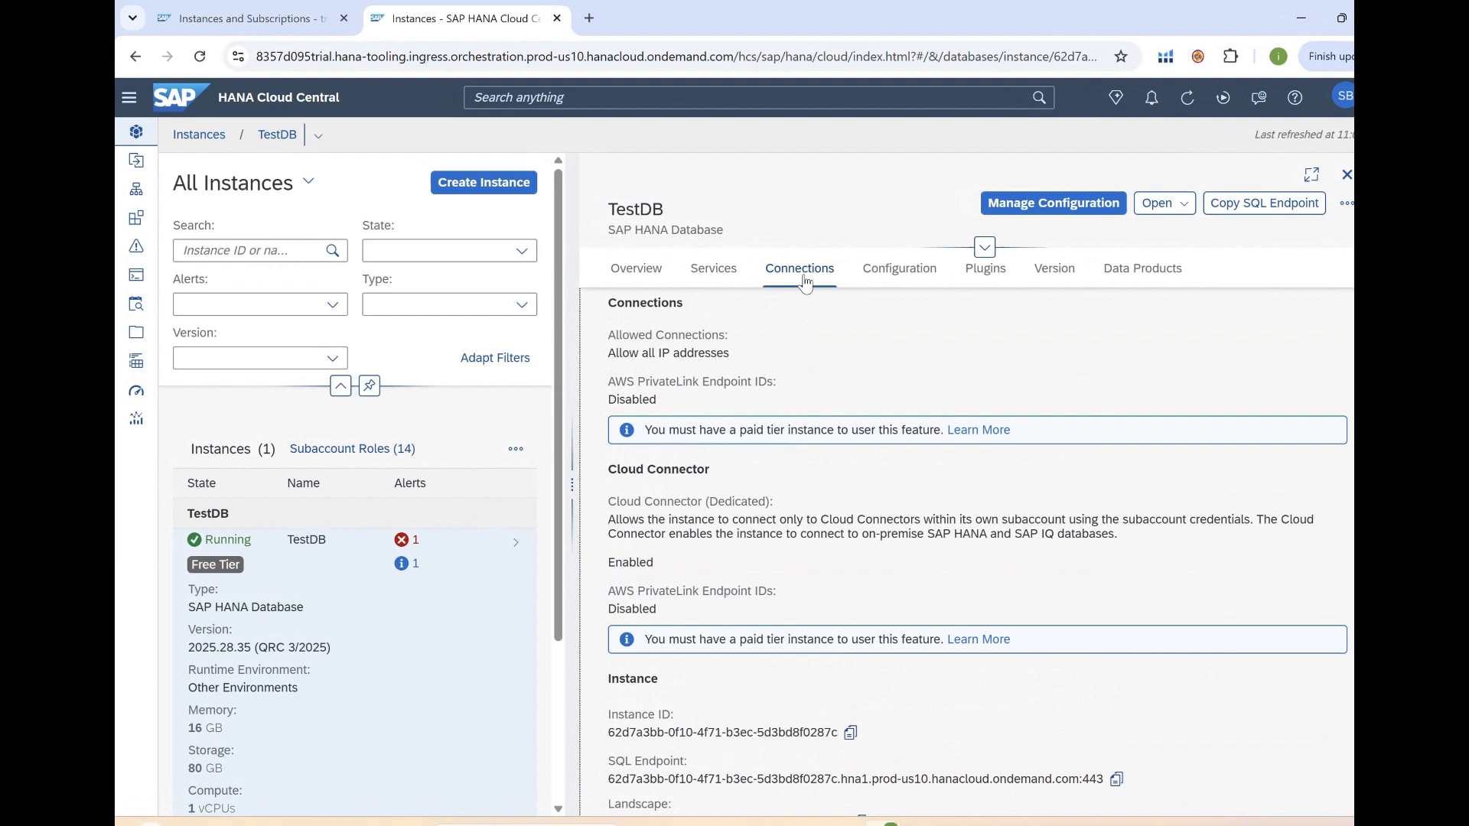
pyautogui.scroll(-1, 775, 474)
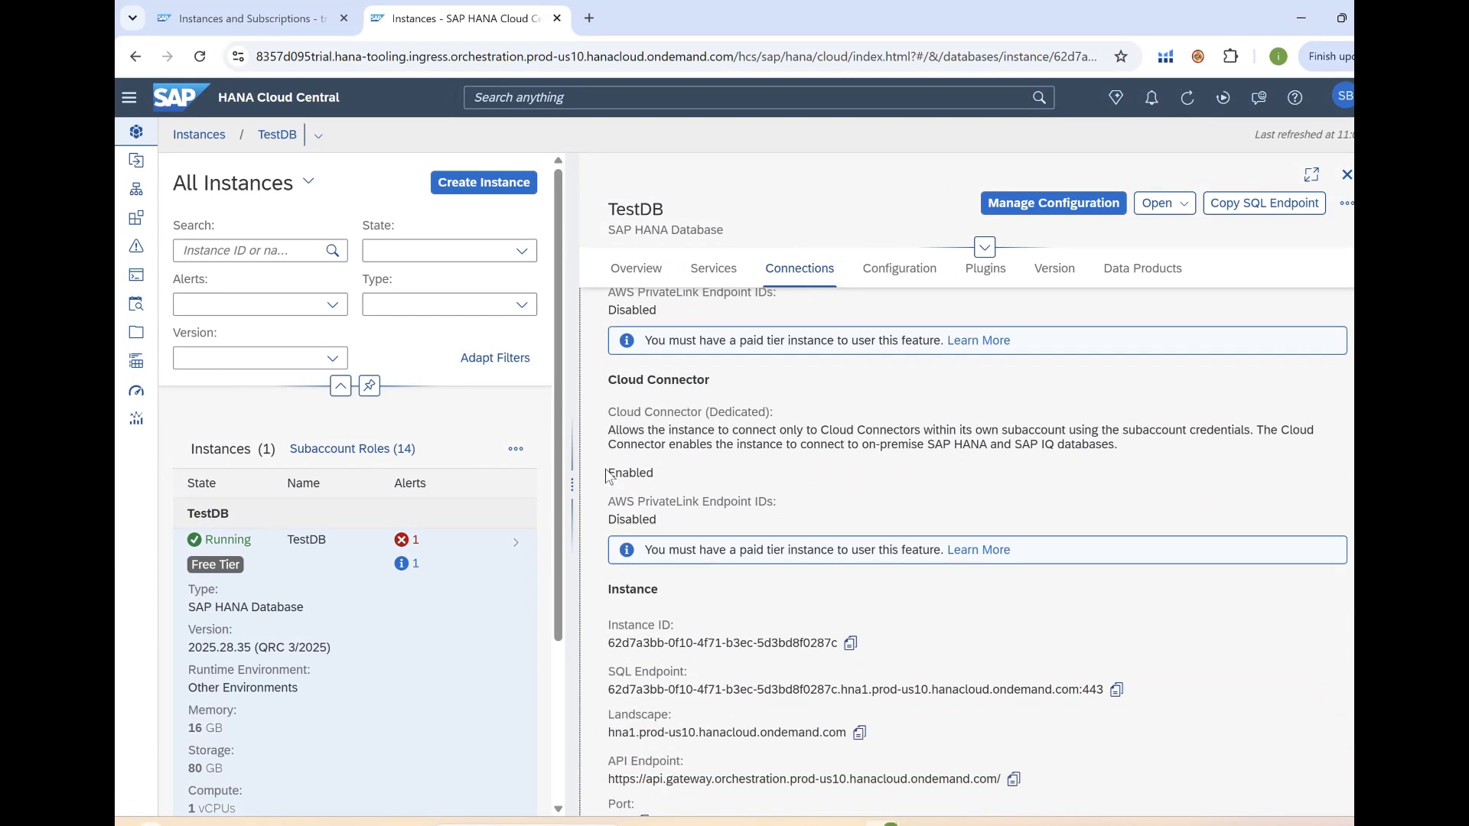
pyautogui.moveTo(609, 479); pyautogui.dragTo(656, 478)
pyautogui.scroll(-1, 755, 484)
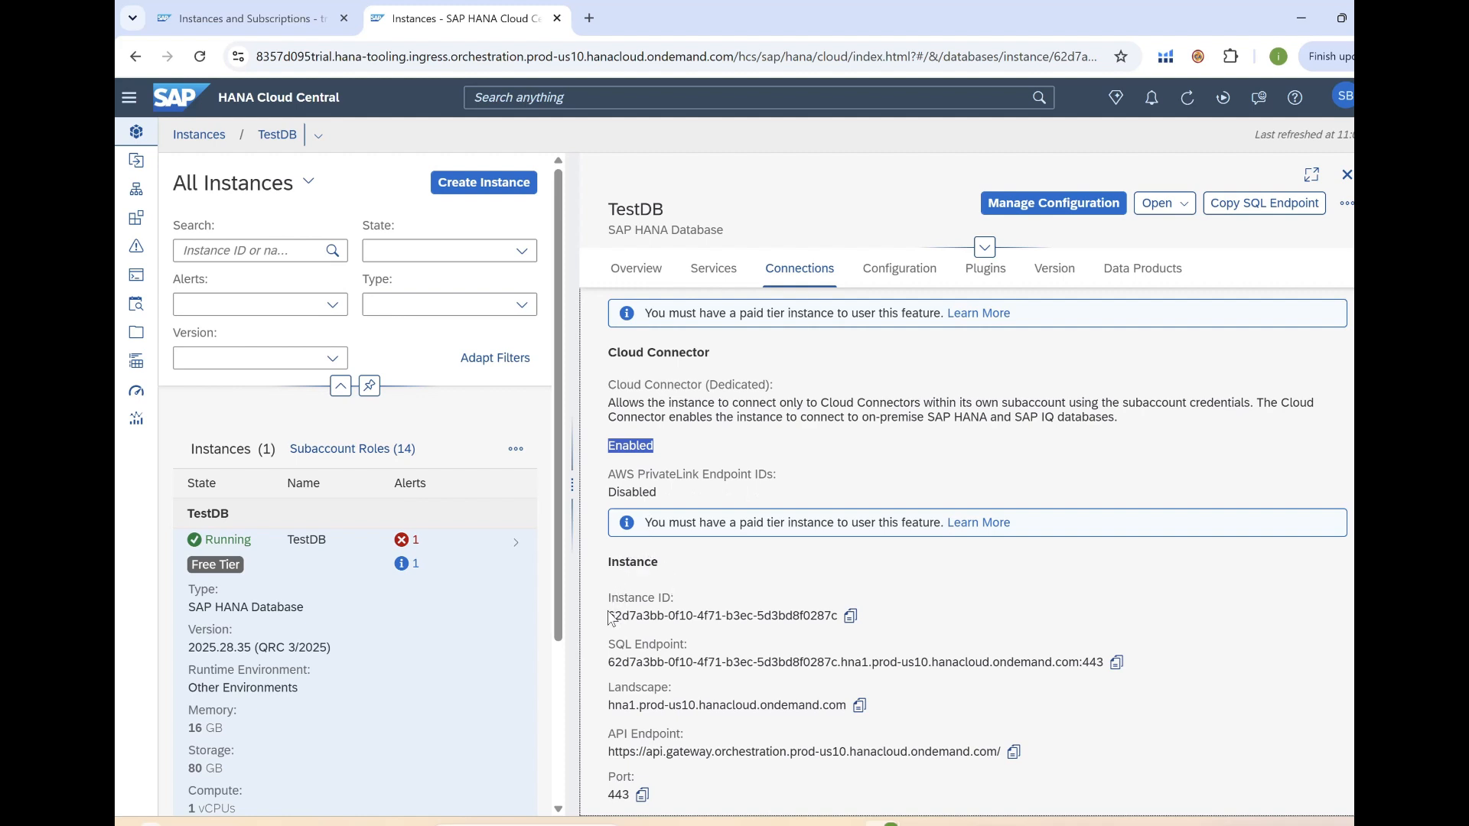
pyautogui.moveTo(614, 617); pyautogui.dragTo(721, 617)
pyautogui.moveTo(643, 663); pyautogui.dragTo(1103, 662)
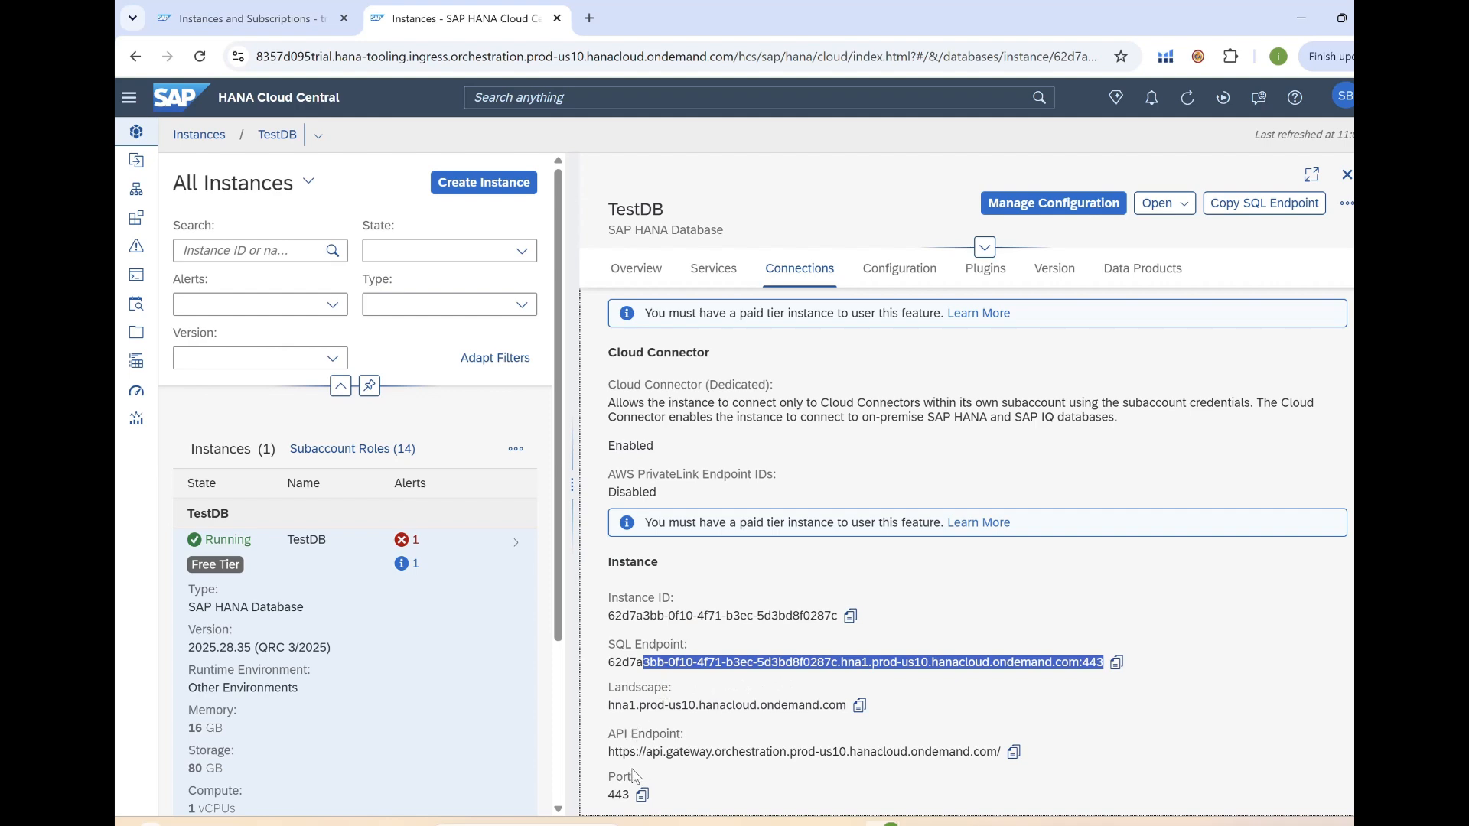
pyautogui.moveTo(612, 753)
pyautogui.mouseDown()
pyautogui.moveTo(993, 753)
pyautogui.moveTo(700, 739)
pyautogui.moveTo(608, 752)
pyautogui.mouseUp()
pyautogui.click(944, 755)
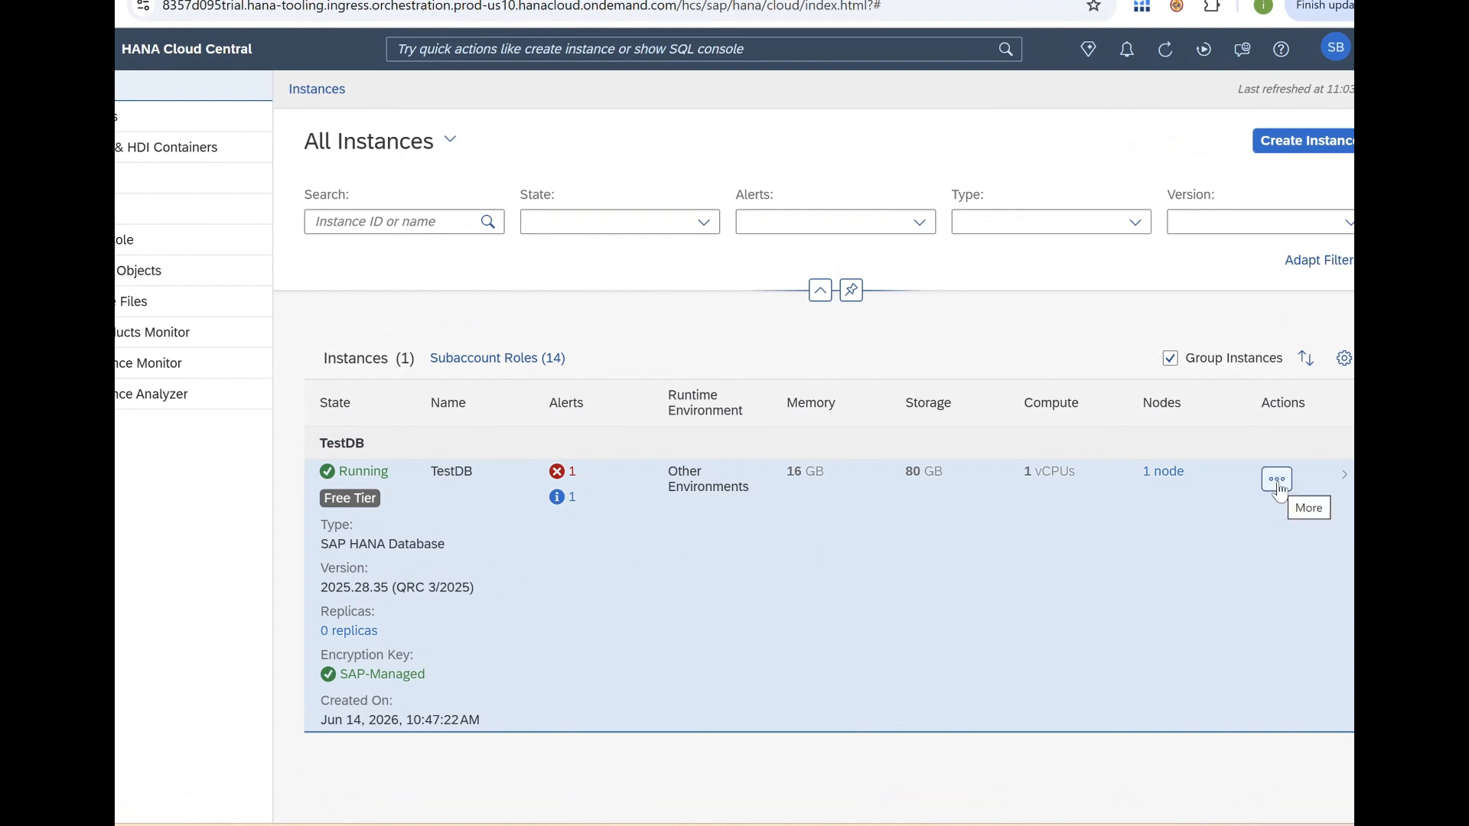
# Upgrade TestDB from 2025.28.35 to version 2025.40.latest (QRC 4/2025).
pyautogui.click(1276, 479)
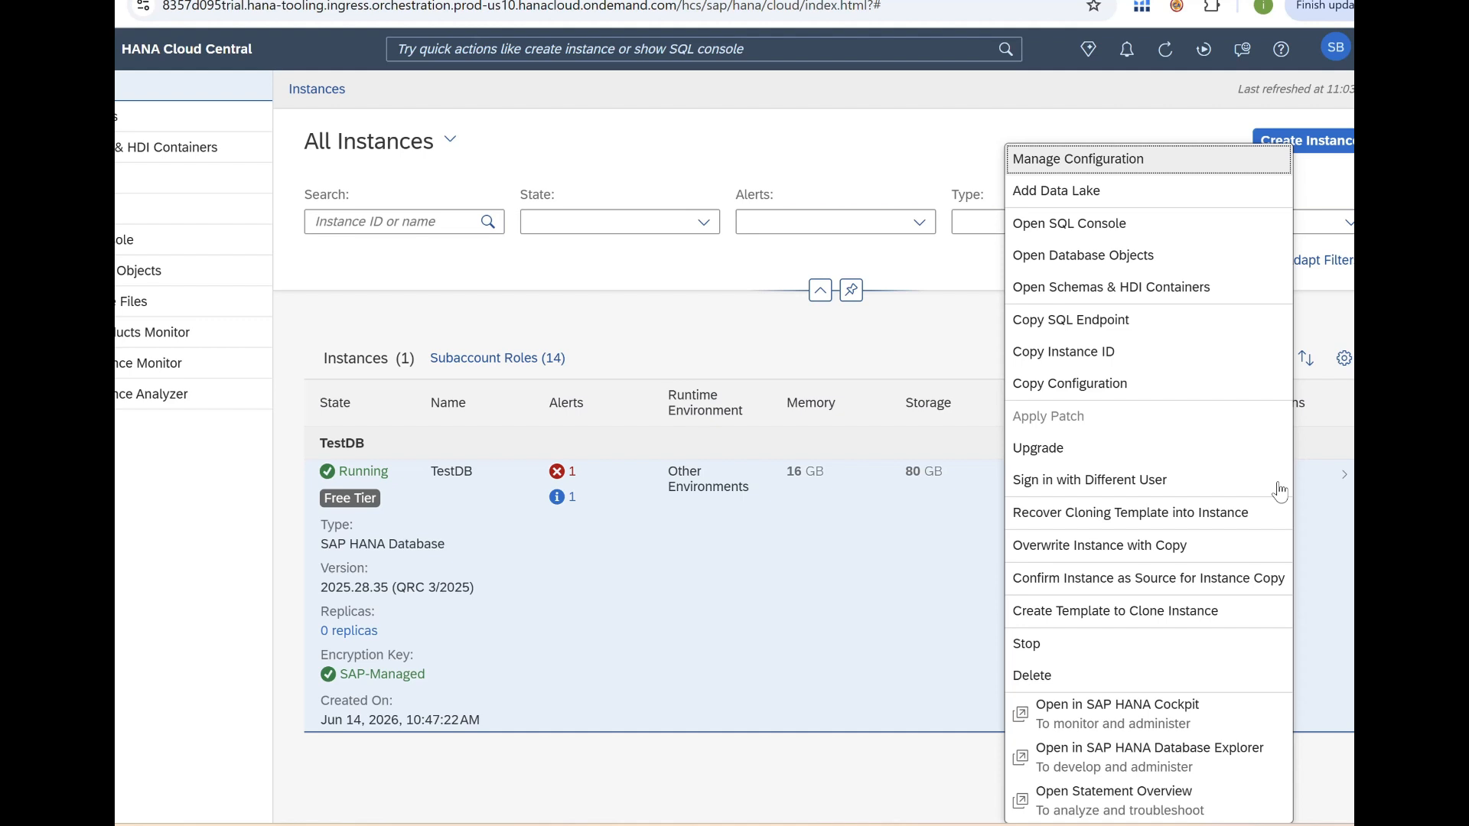
pyautogui.click(1074, 455)
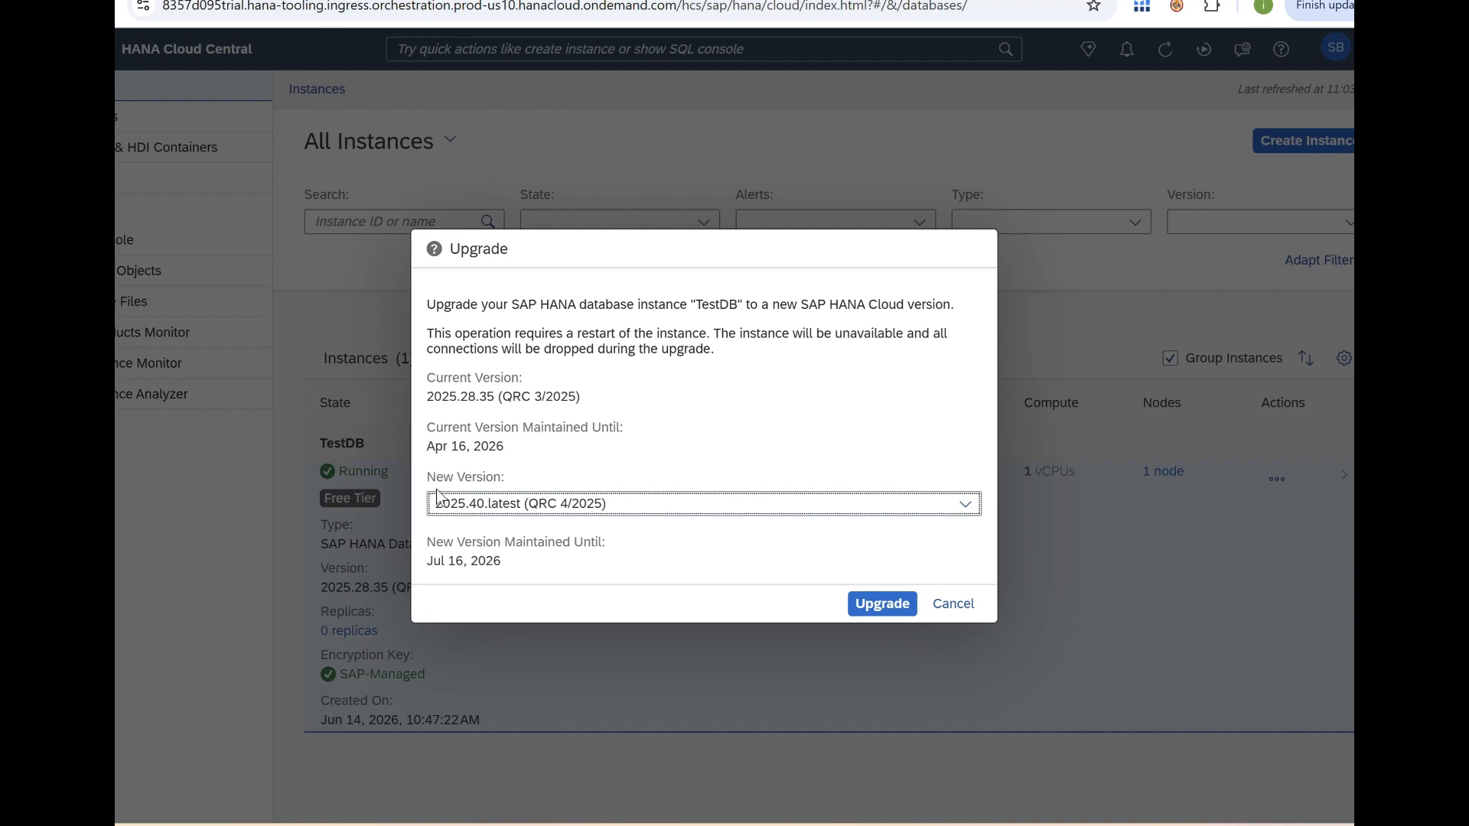
pyautogui.click(970, 508)
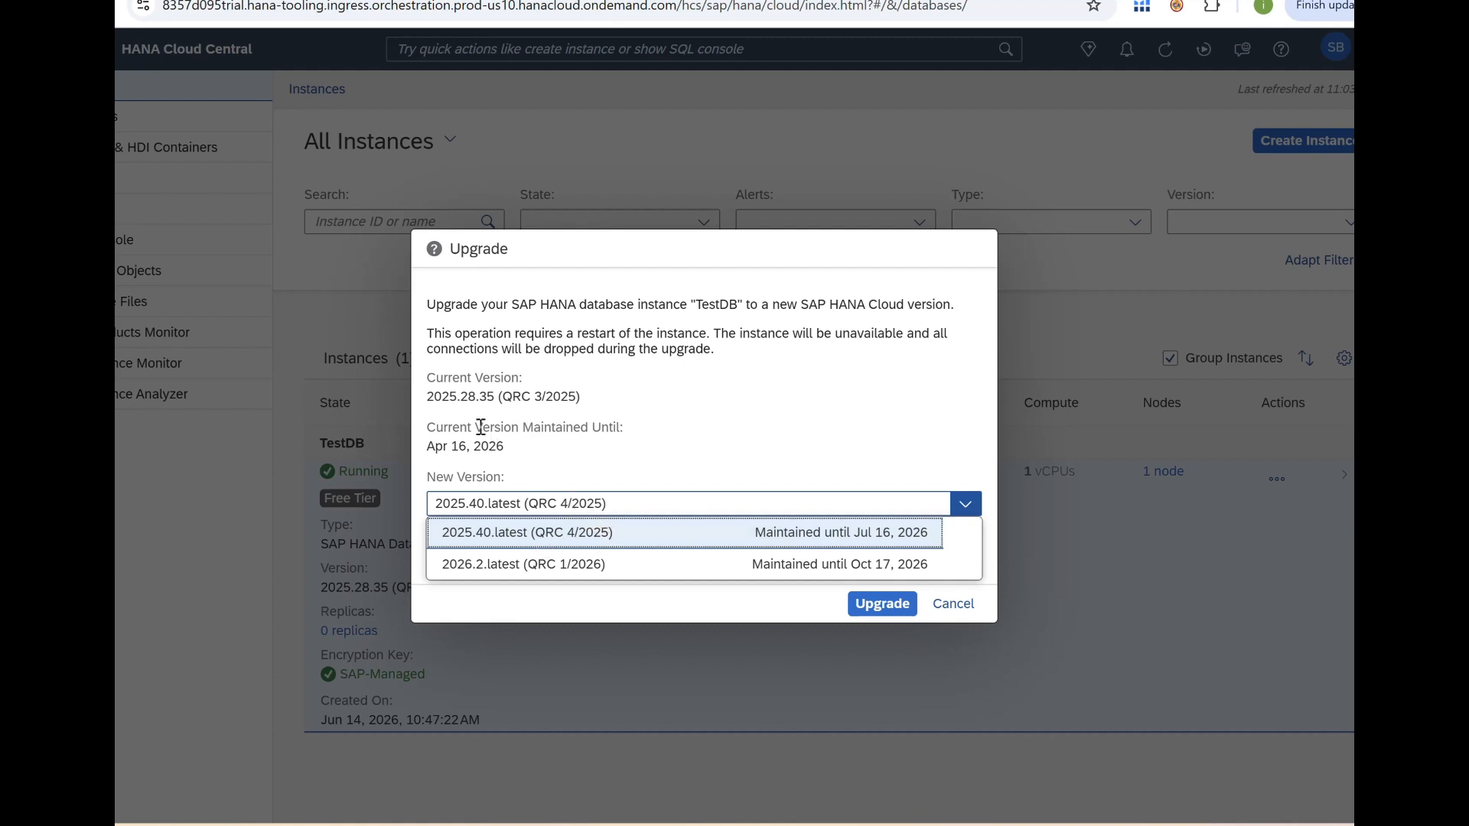
pyautogui.click(435, 398)
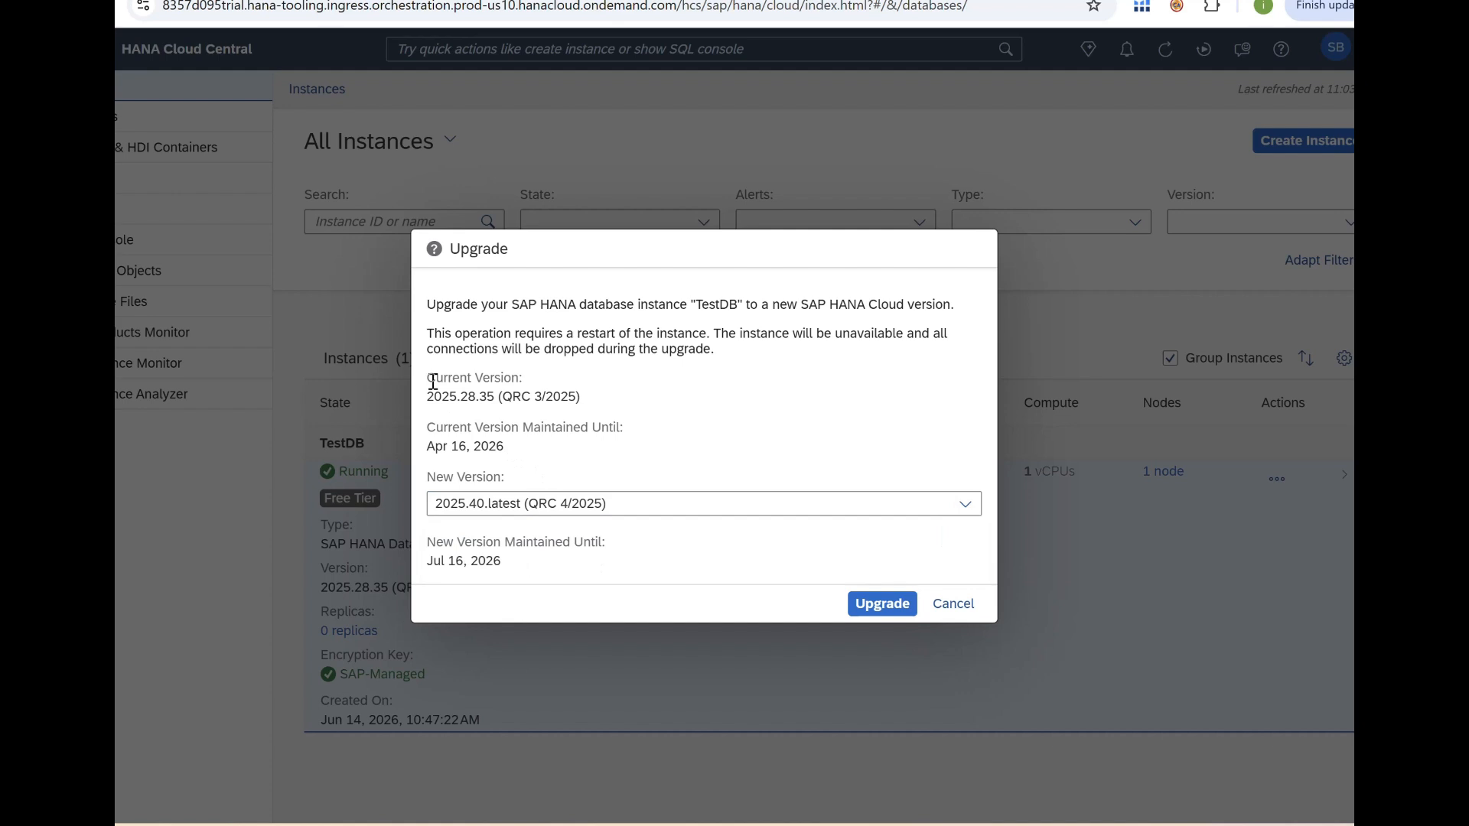
pyautogui.moveTo(433, 381); pyautogui.dragTo(559, 392)
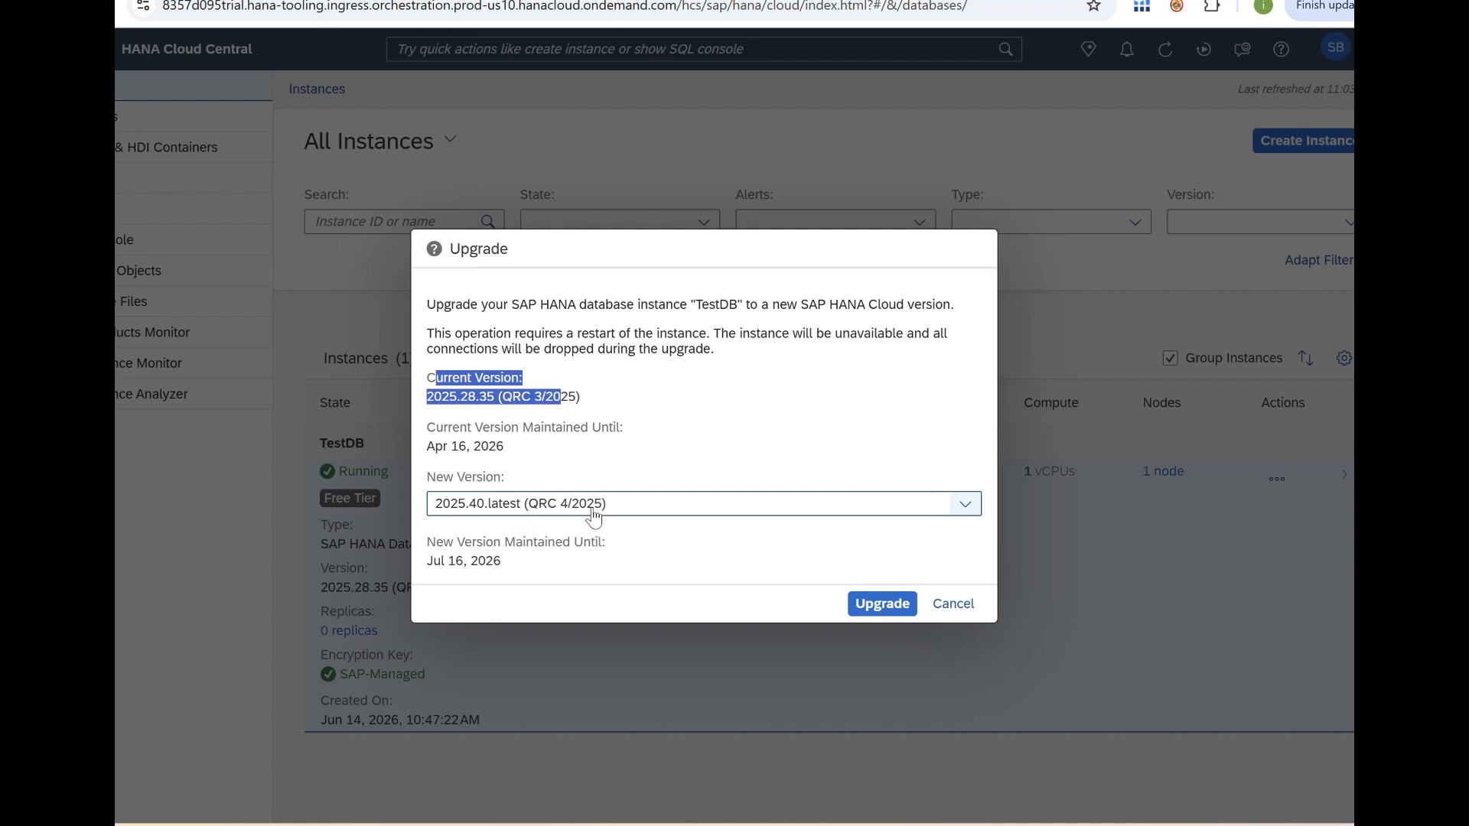
pyautogui.click(891, 606)
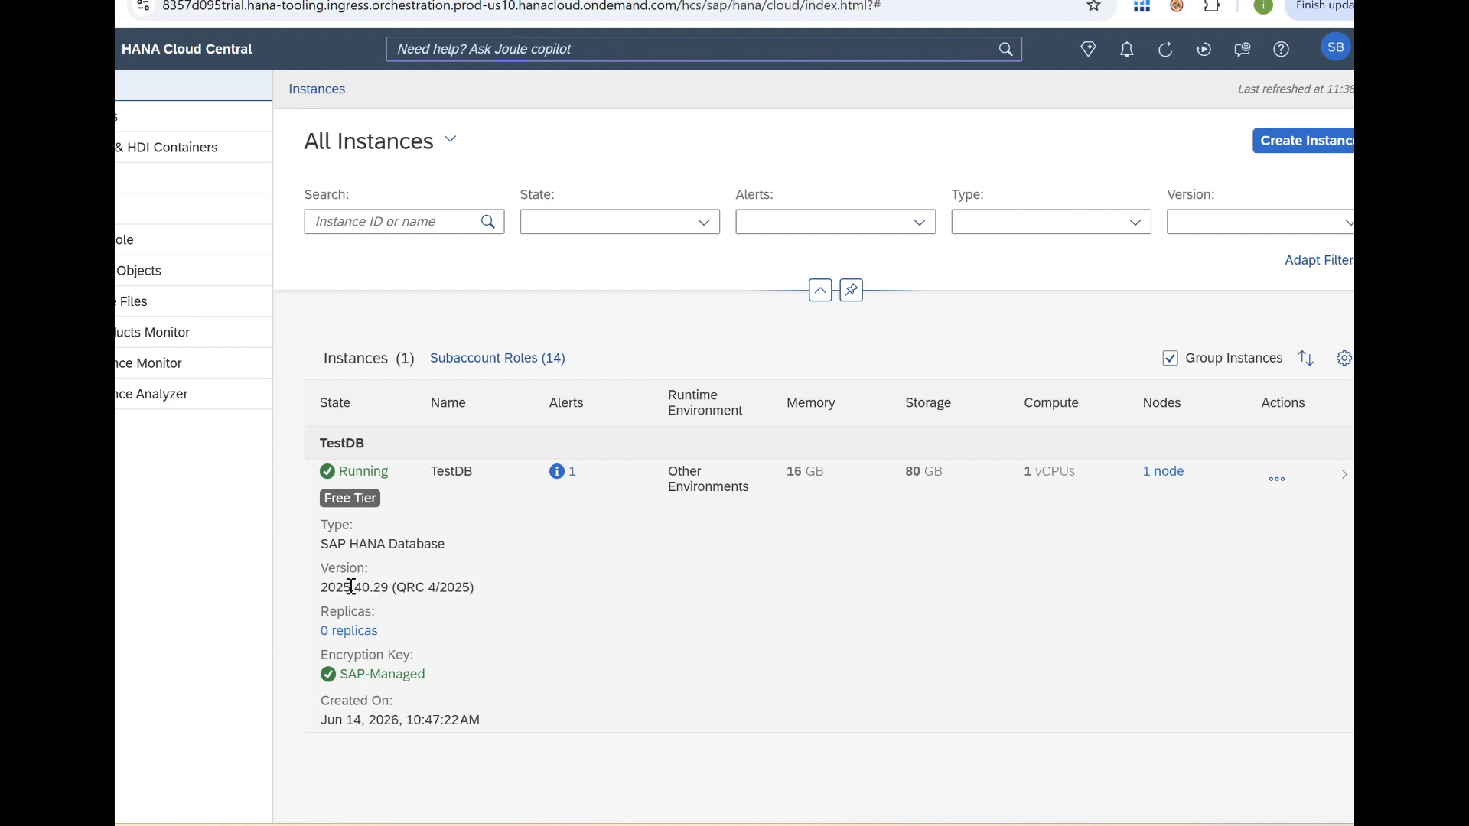
pyautogui.moveTo(321, 588); pyautogui.dragTo(496, 599)
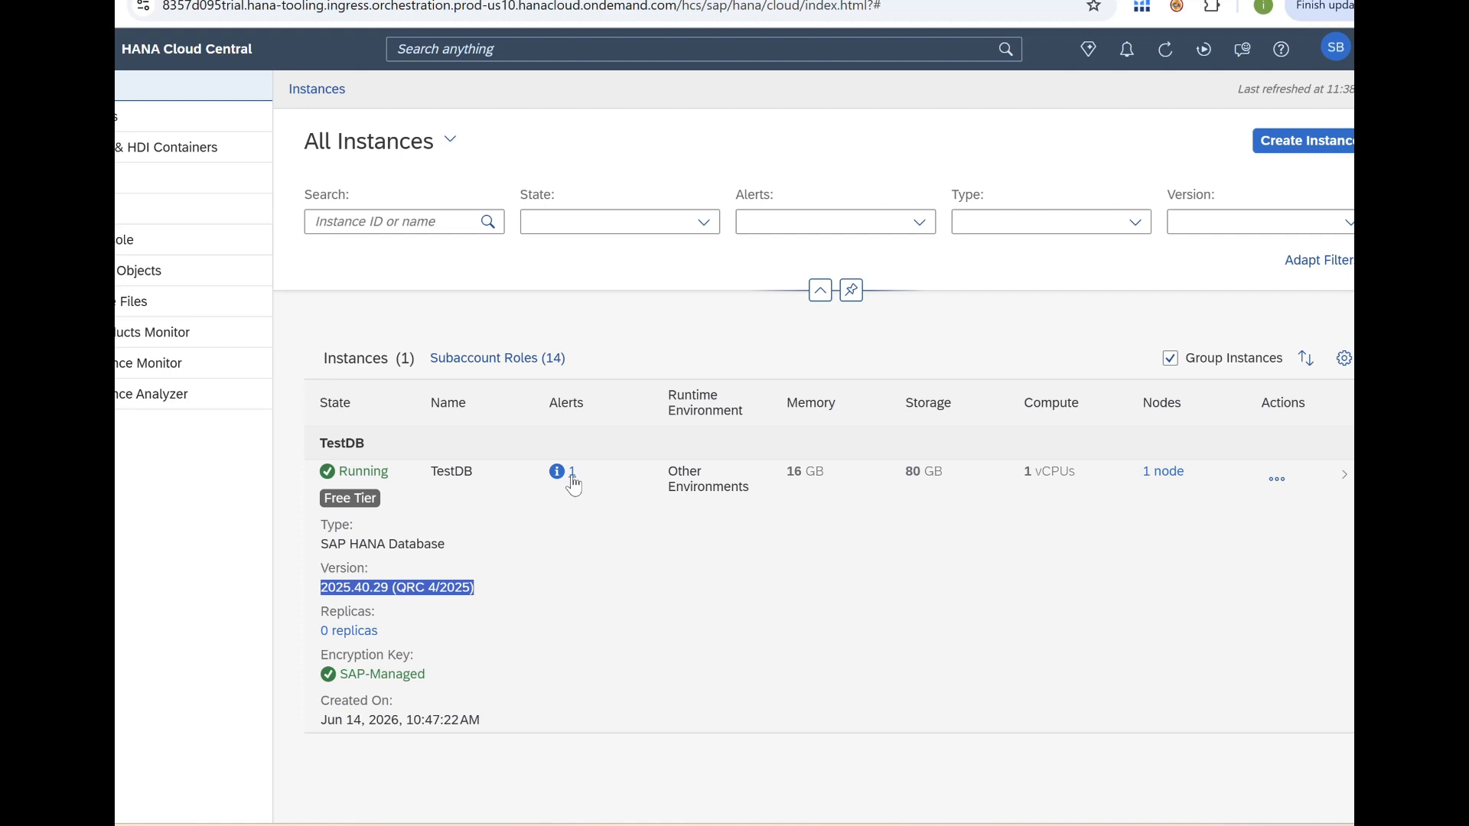
pyautogui.click(572, 472)
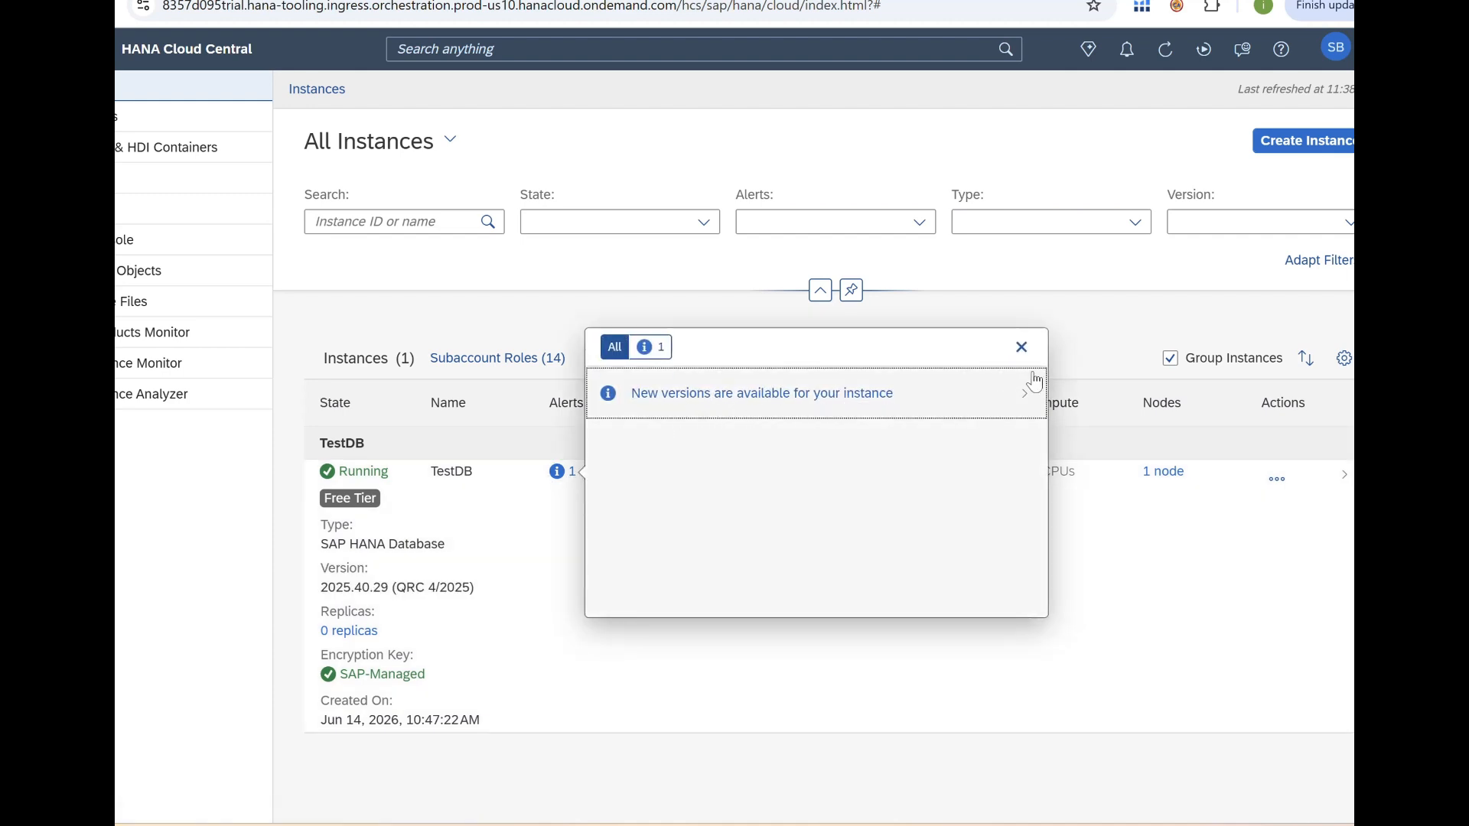
pyautogui.click(1022, 348)
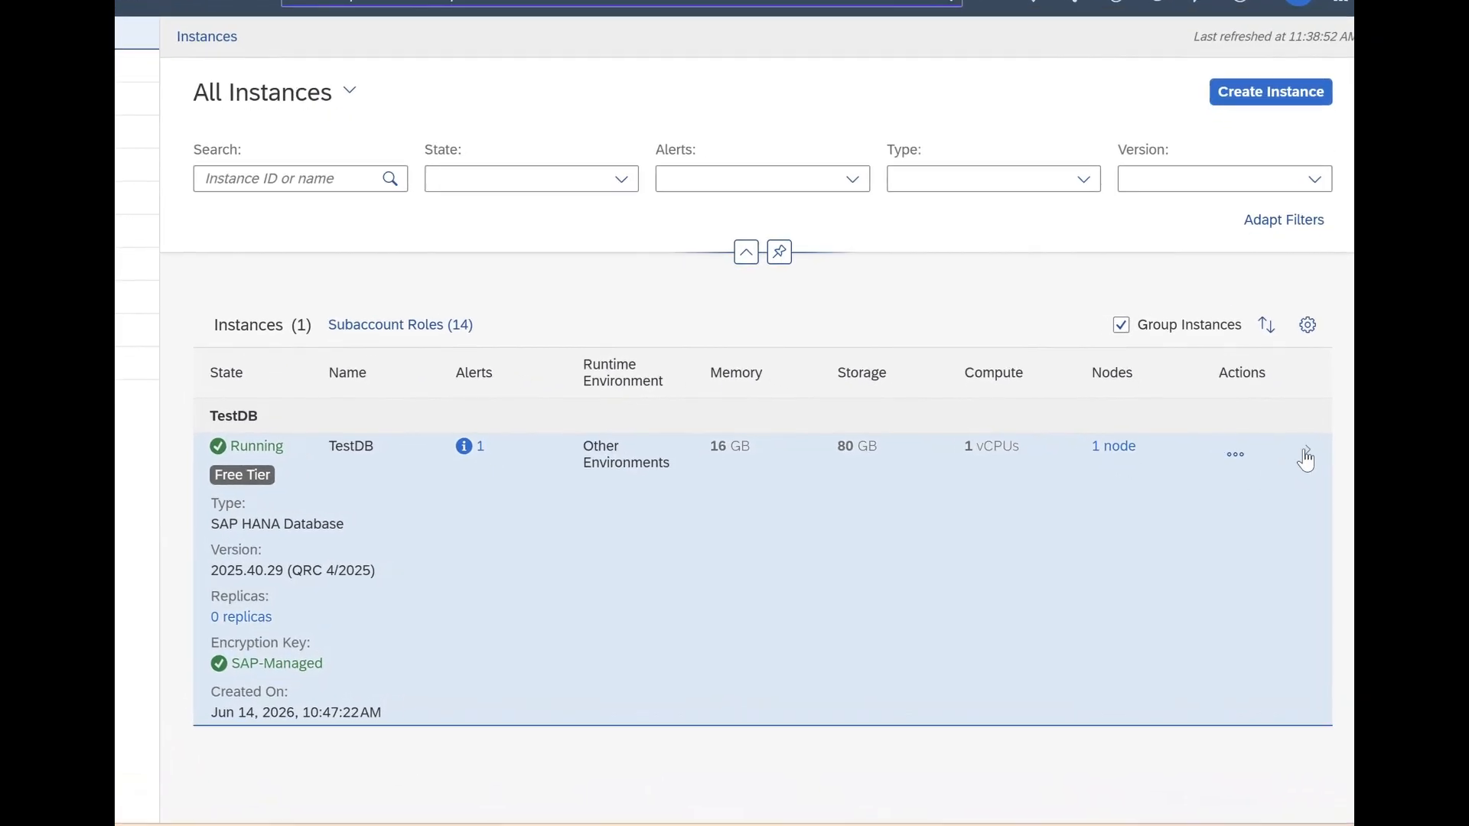
# Open TestDB's Role Management page listing 37 roles and start a new role.
pyautogui.click(1308, 457)
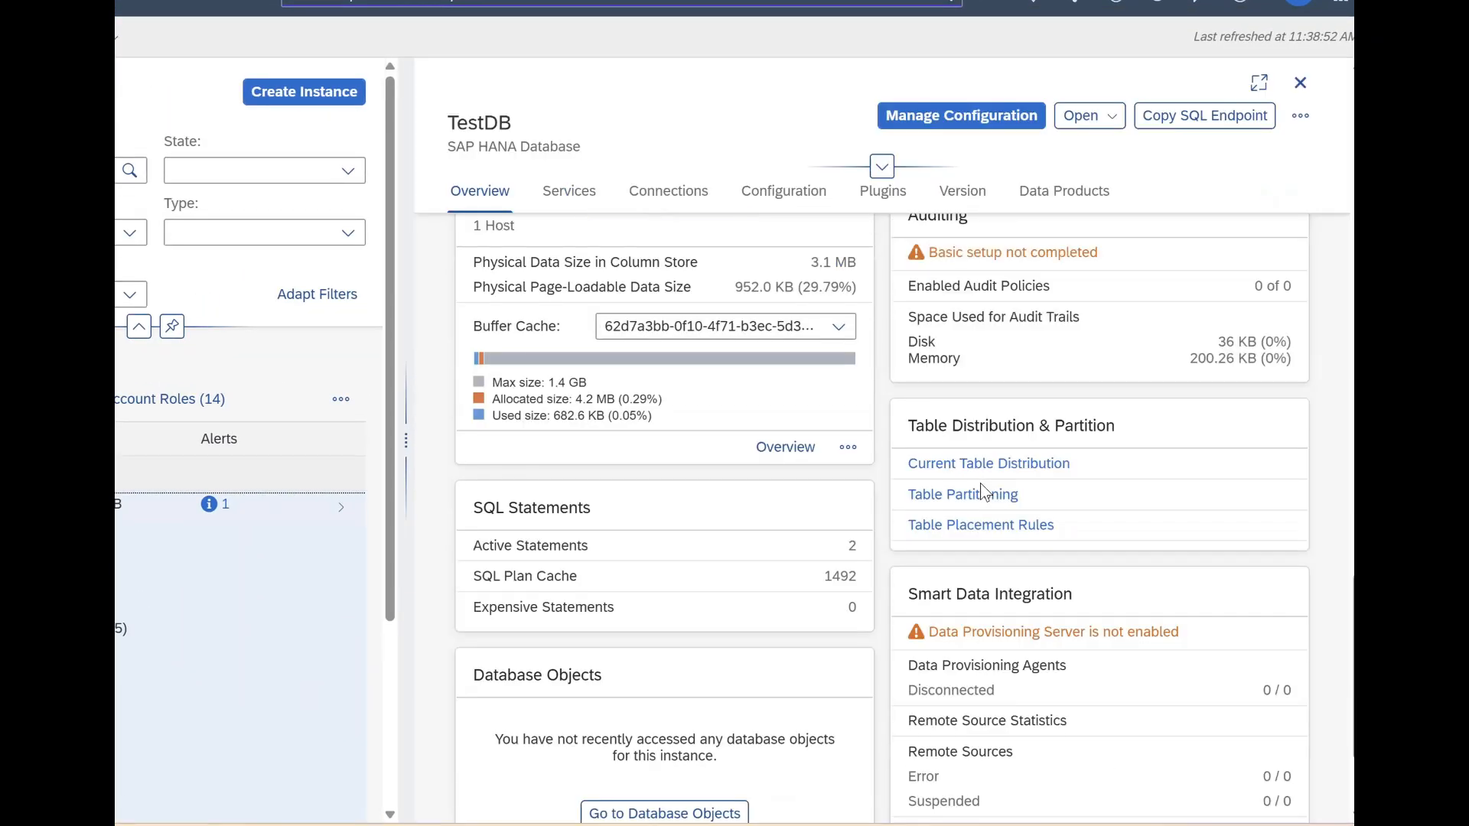
pyautogui.scroll(10, 1039, 359)
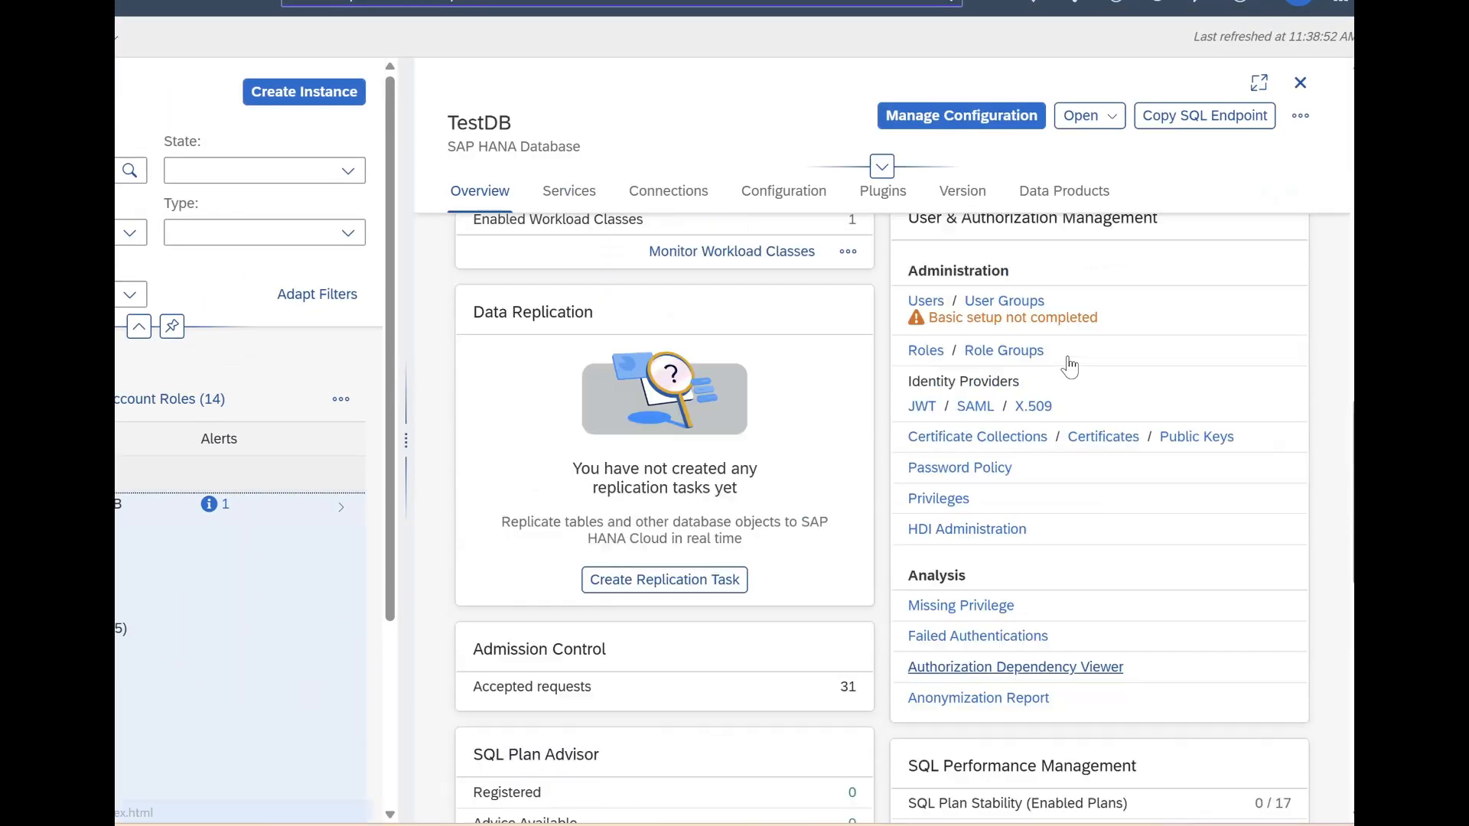
pyautogui.scroll(12, 1056, 344)
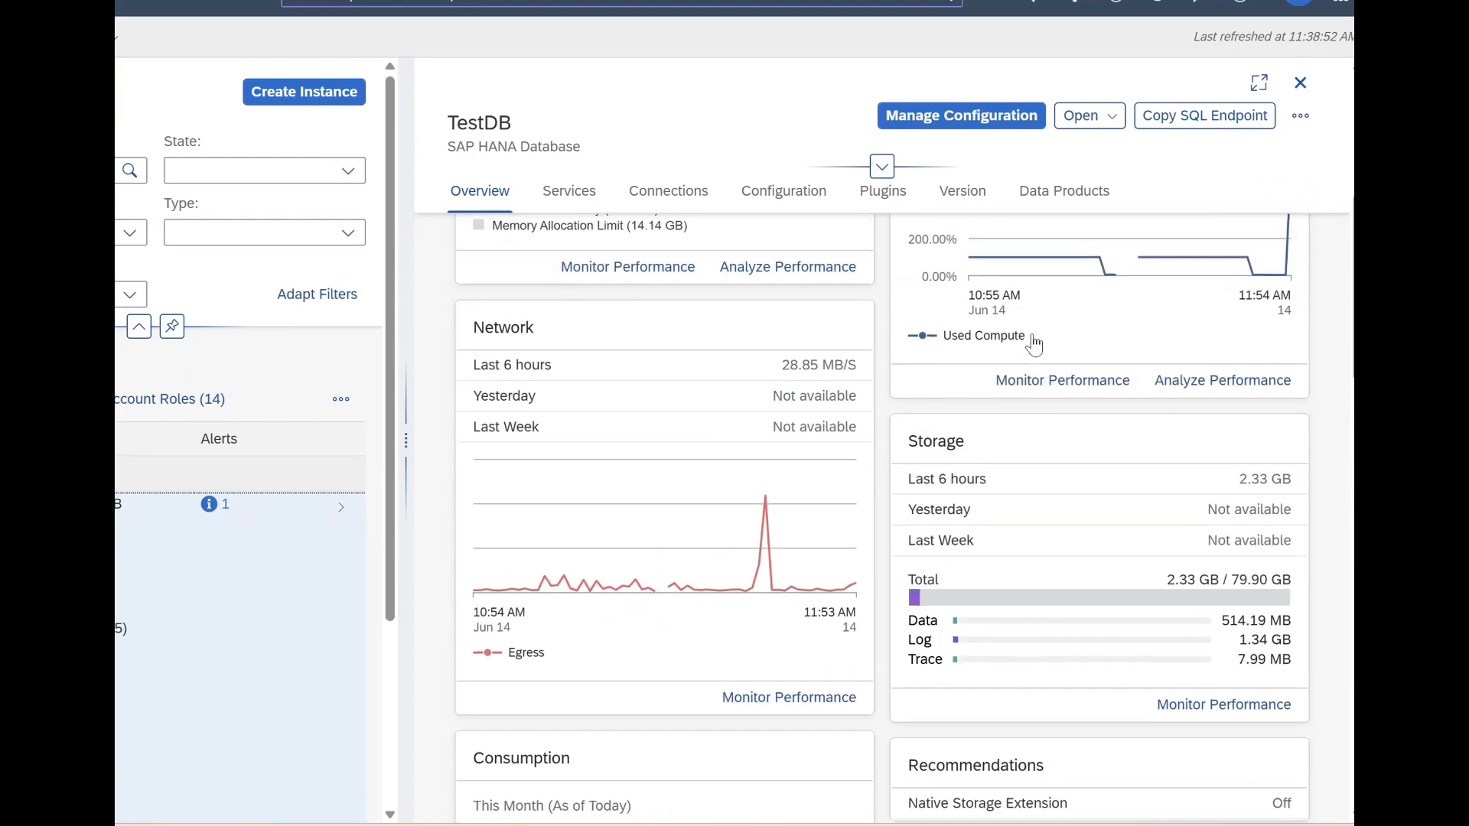
pyautogui.scroll(-15, 1041, 333)
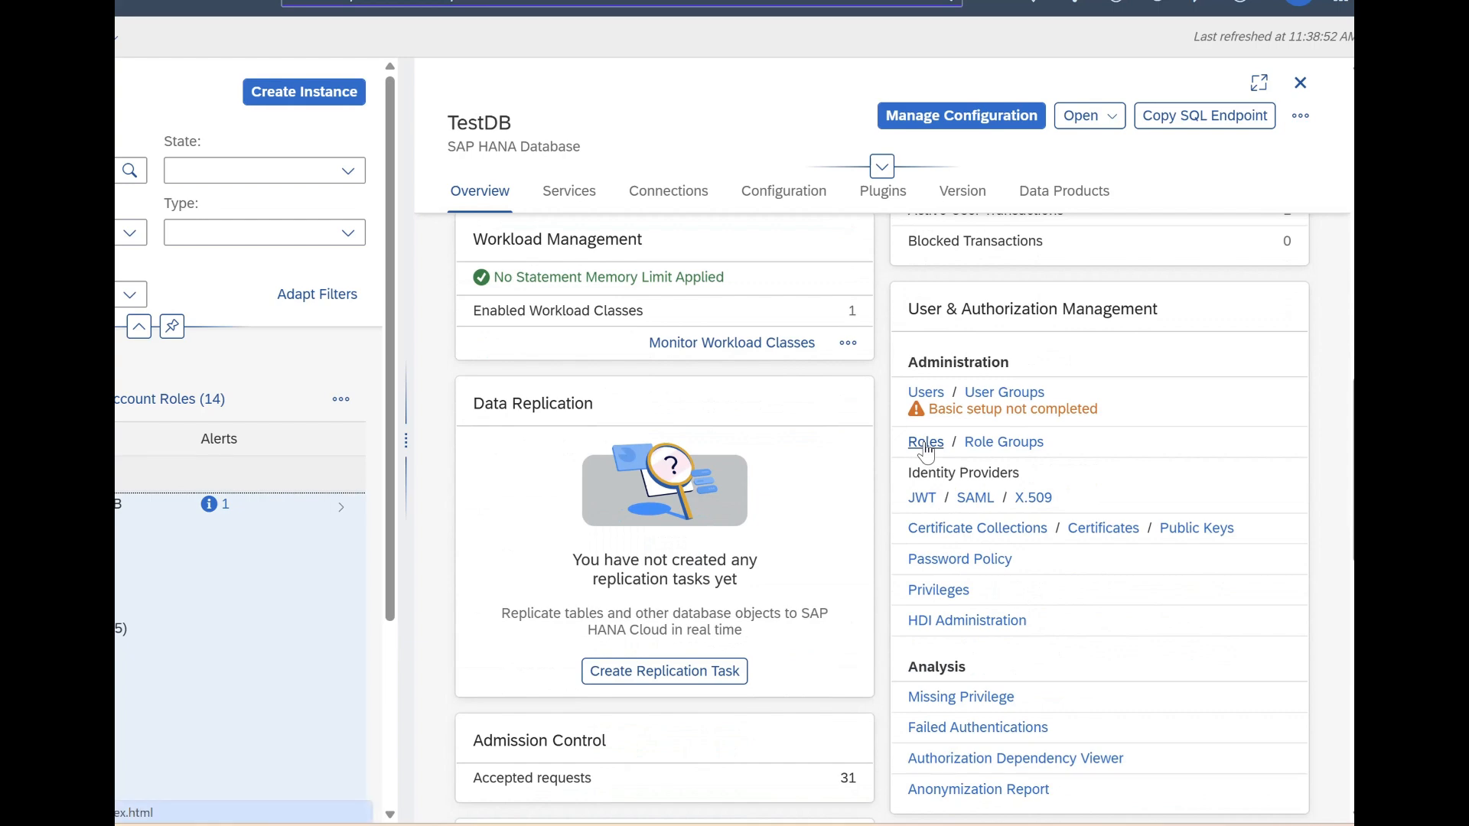
pyautogui.click(924, 444)
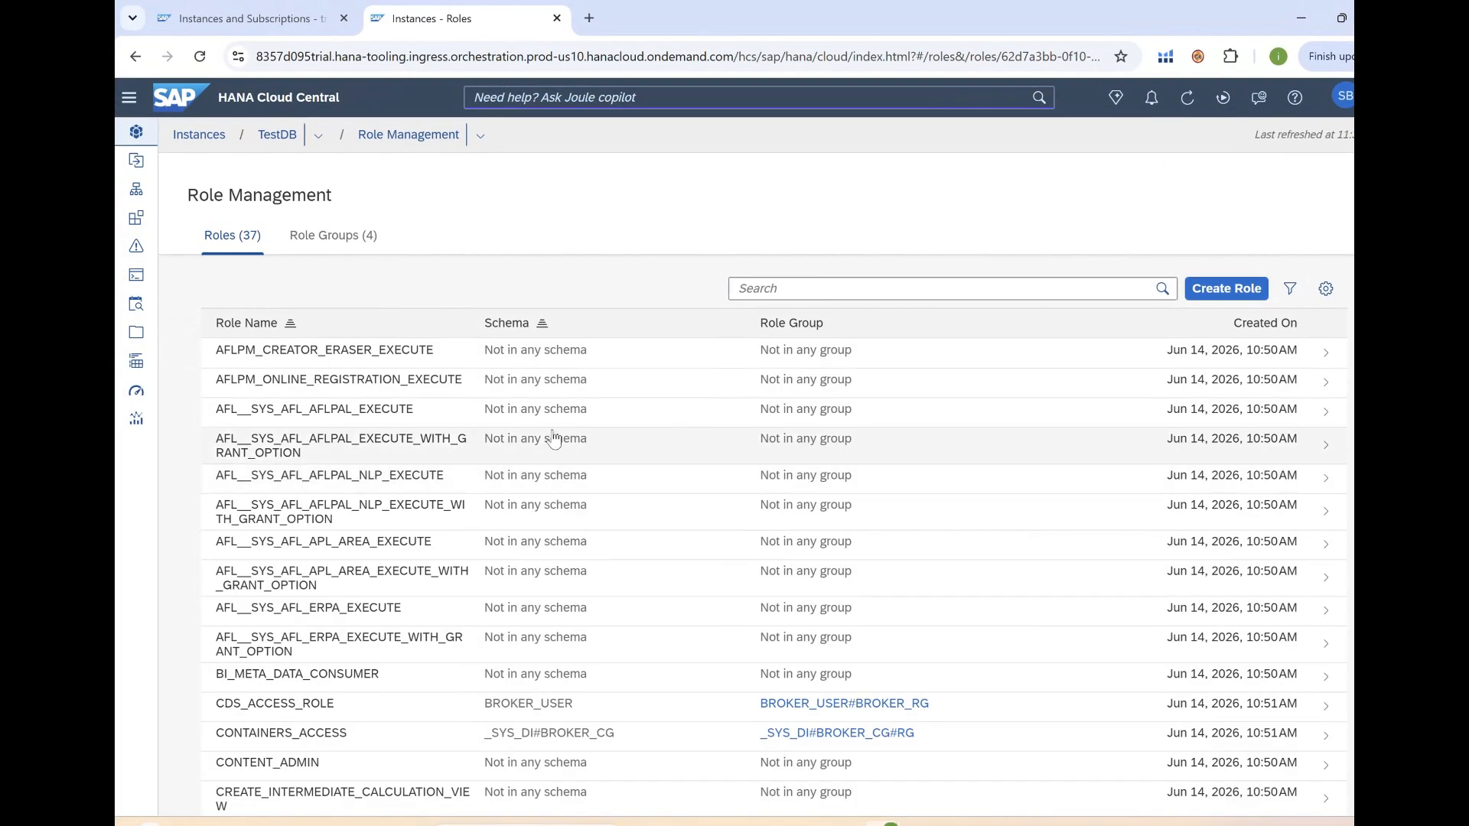
pyautogui.scroll(-3, 453, 426)
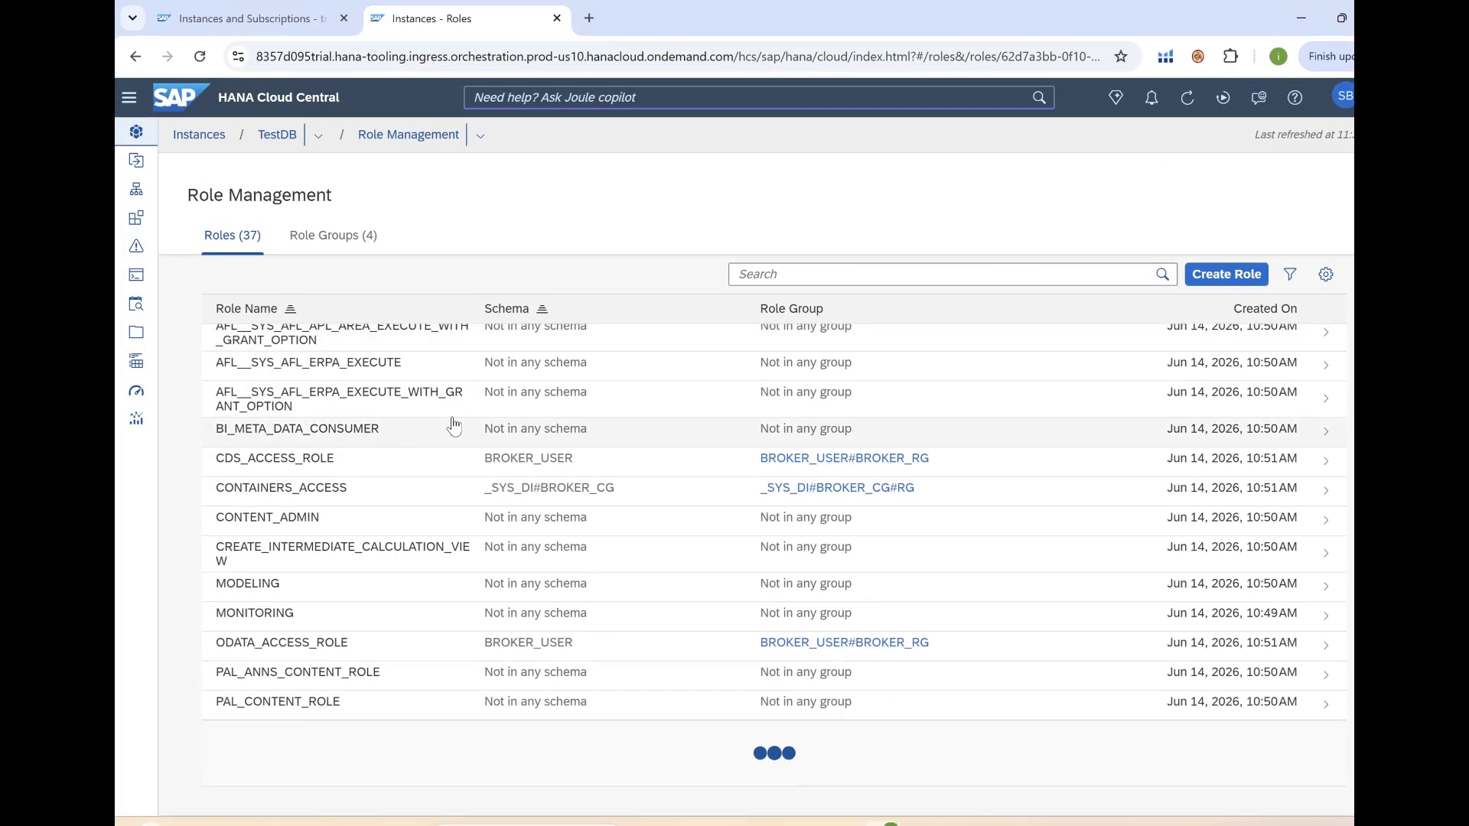
pyautogui.scroll(3, 452, 426)
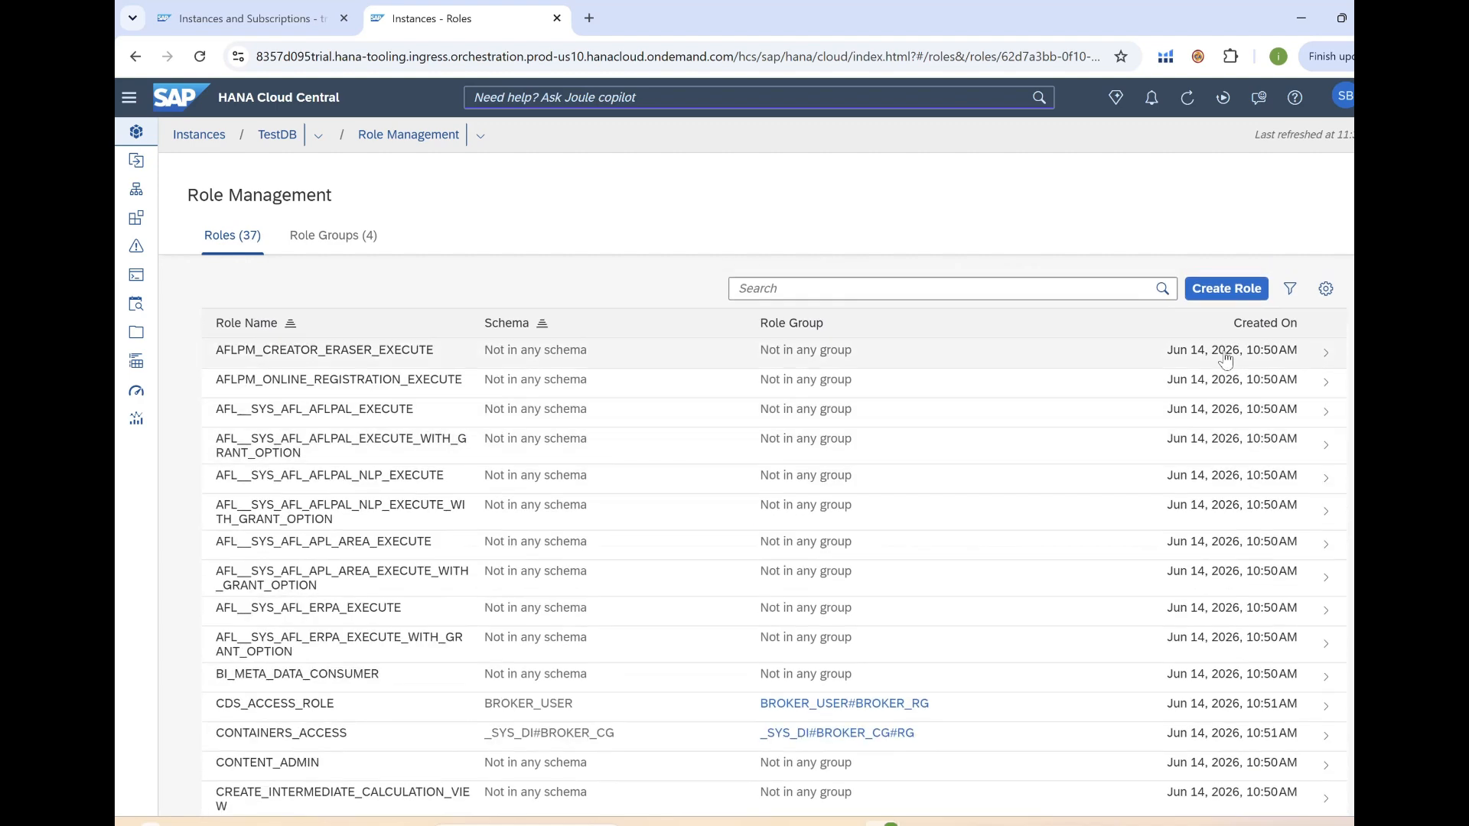
pyautogui.click(1228, 291)
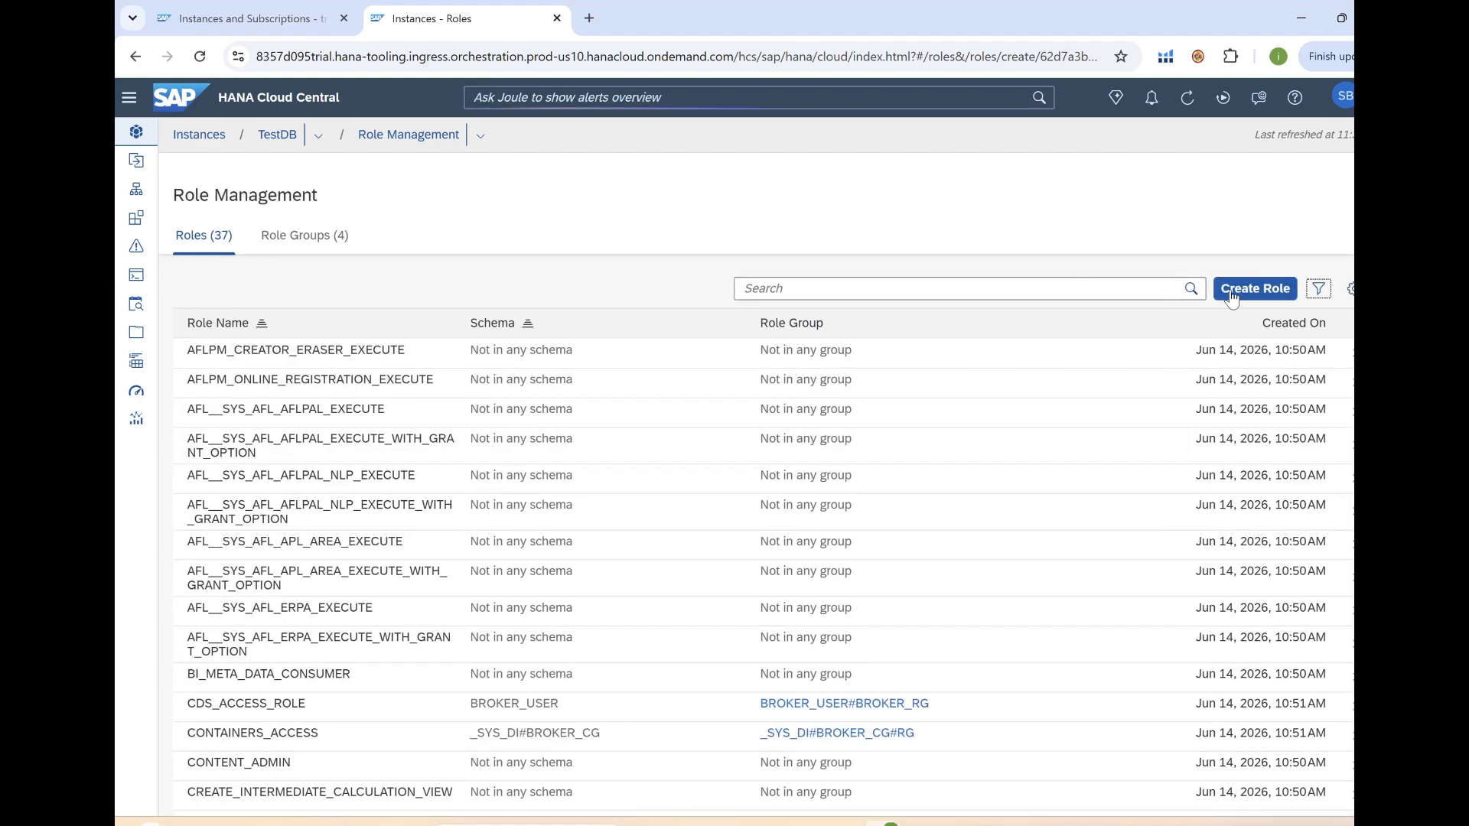
# Create role TestAdminRole with comment 'Admin role', also assigned to yourself.
pyautogui.click(758, 367)
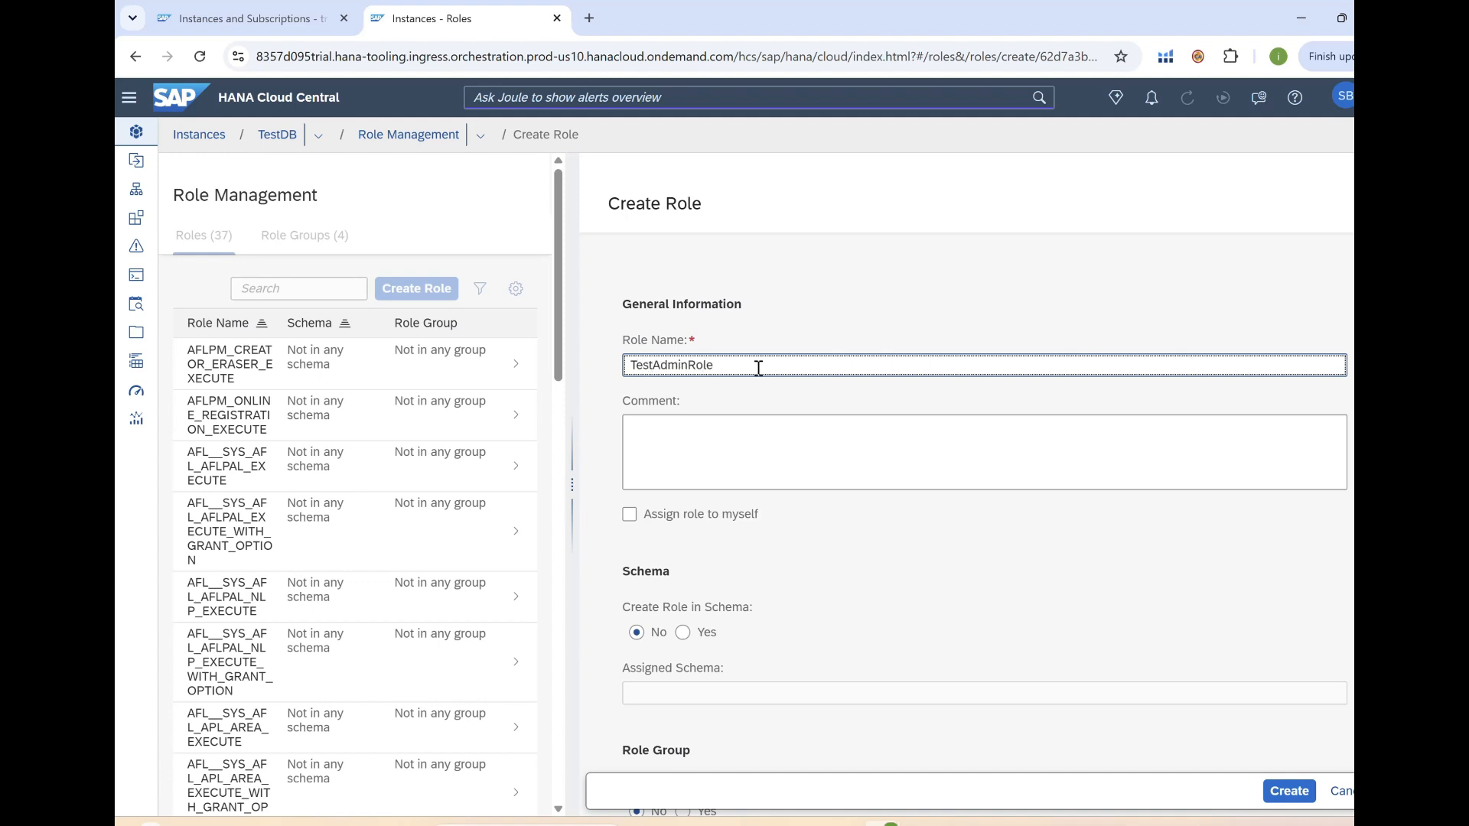
pyautogui.click(738, 430)
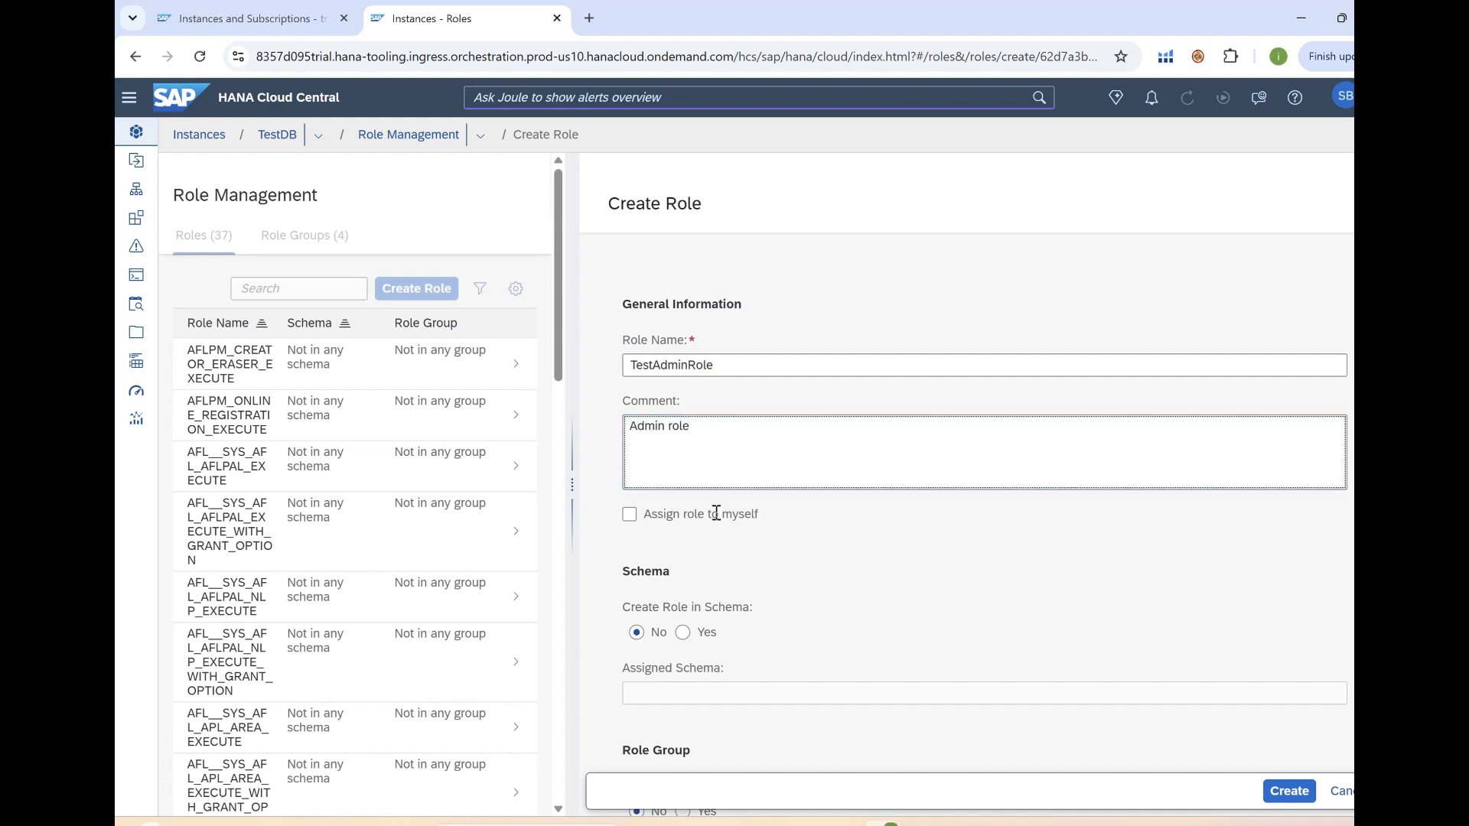
pyautogui.click(629, 520)
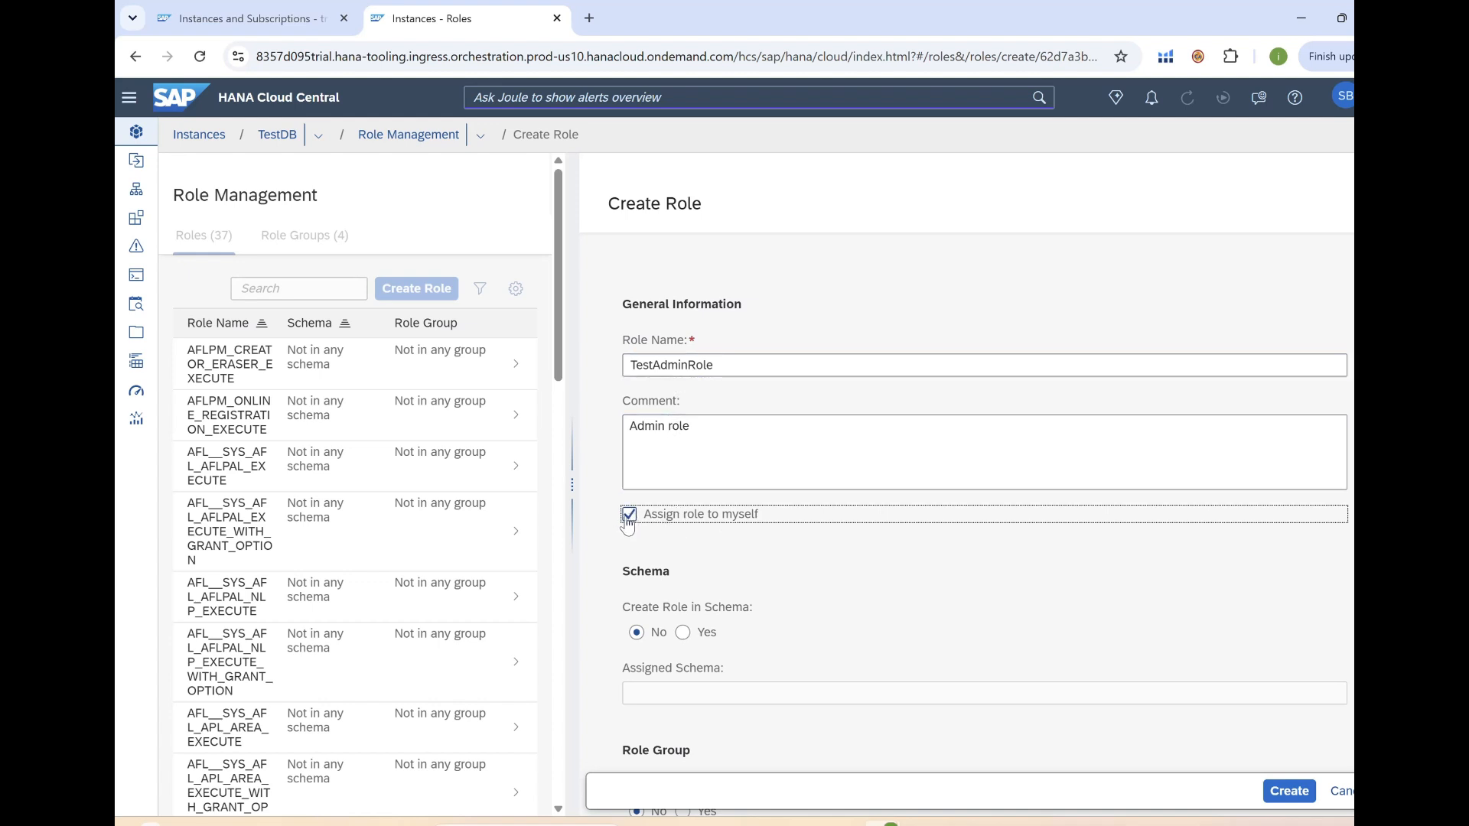
pyautogui.scroll(-3, 684, 541)
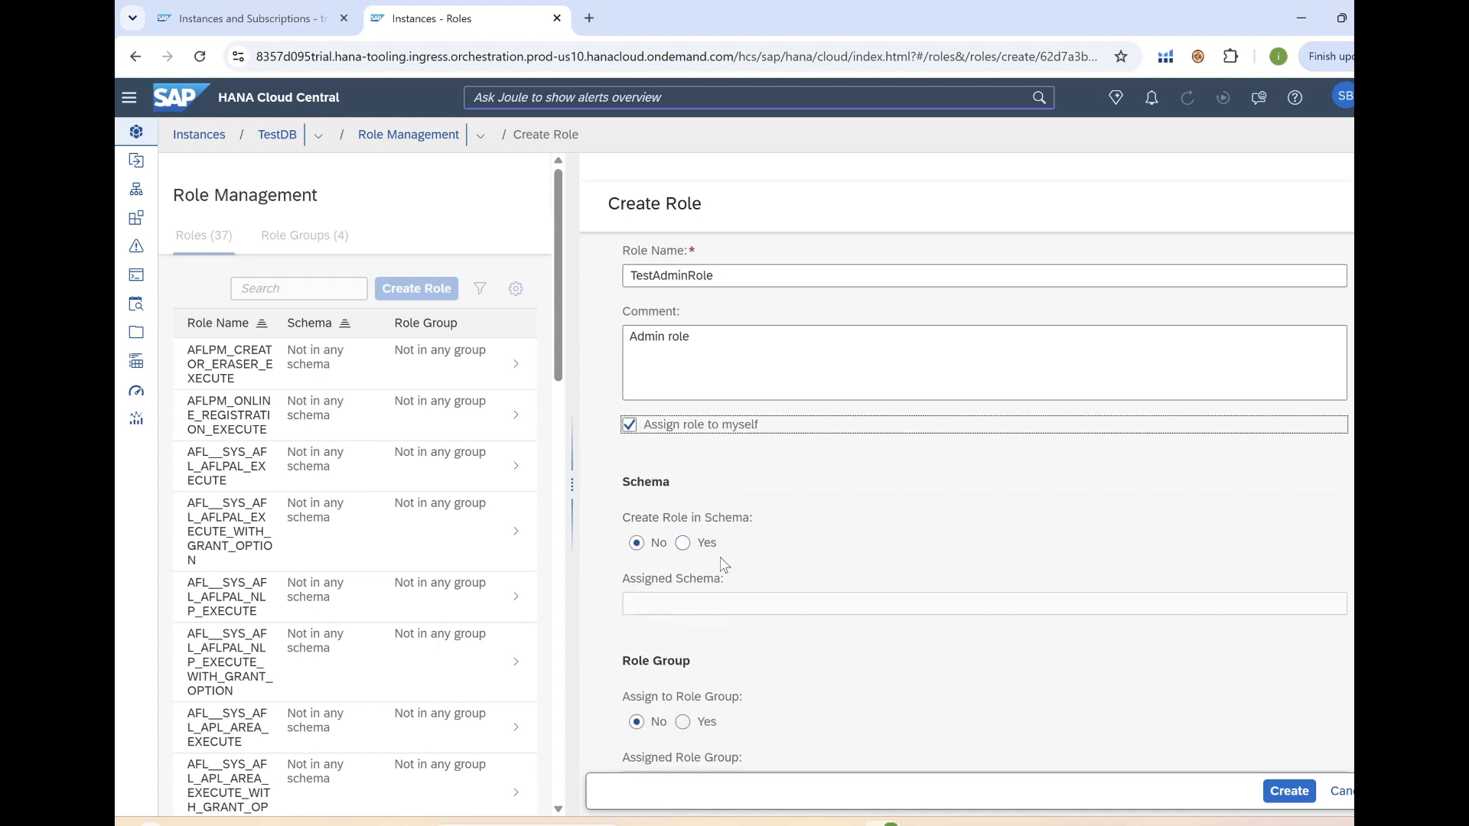
pyautogui.scroll(-1, 811, 574)
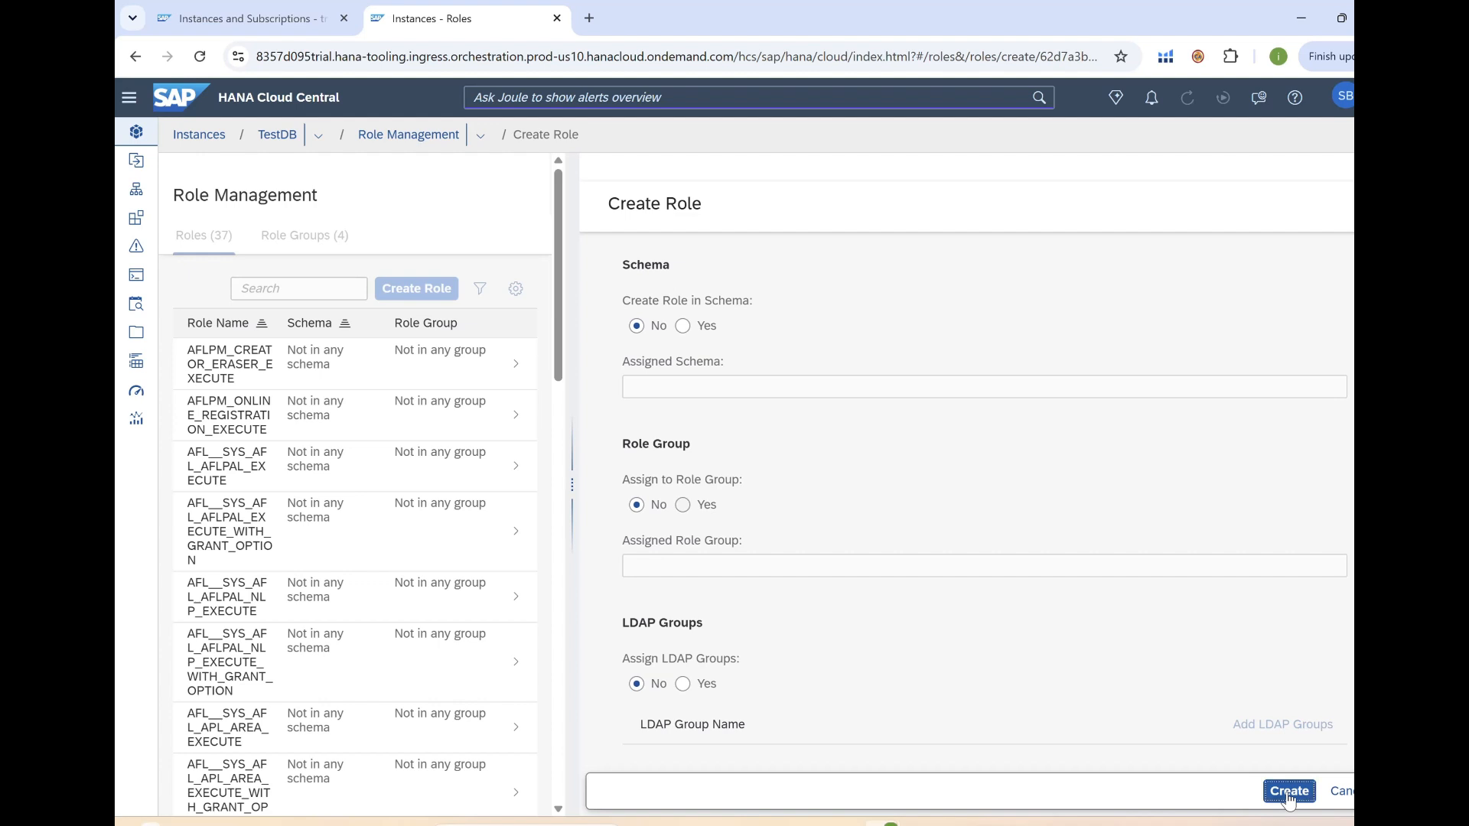
pyautogui.click(1288, 791)
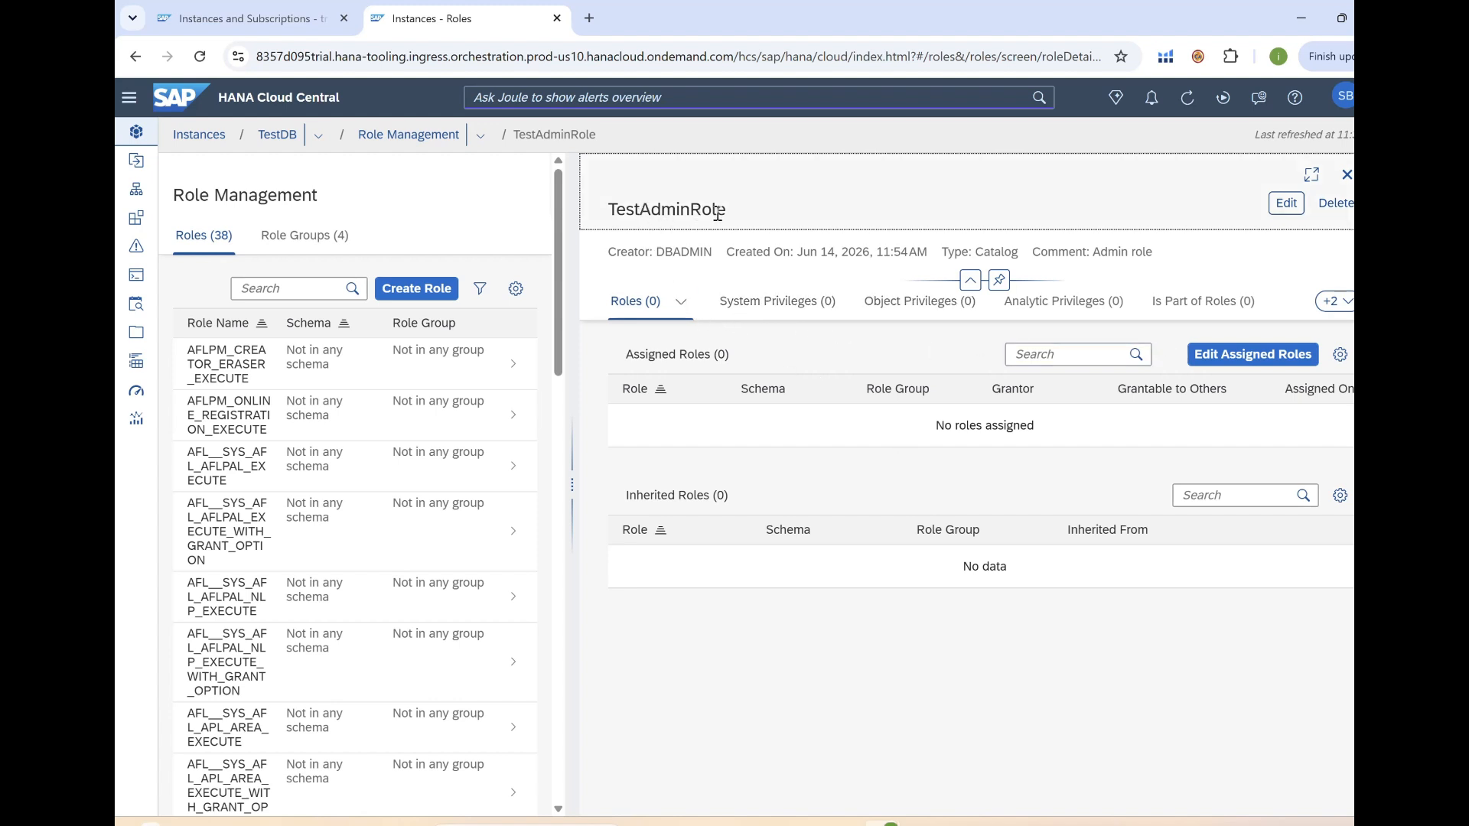
# Put TestAdminRole's system privileges into edit mode and bring up the list of privileges to add.
pyautogui.click(779, 306)
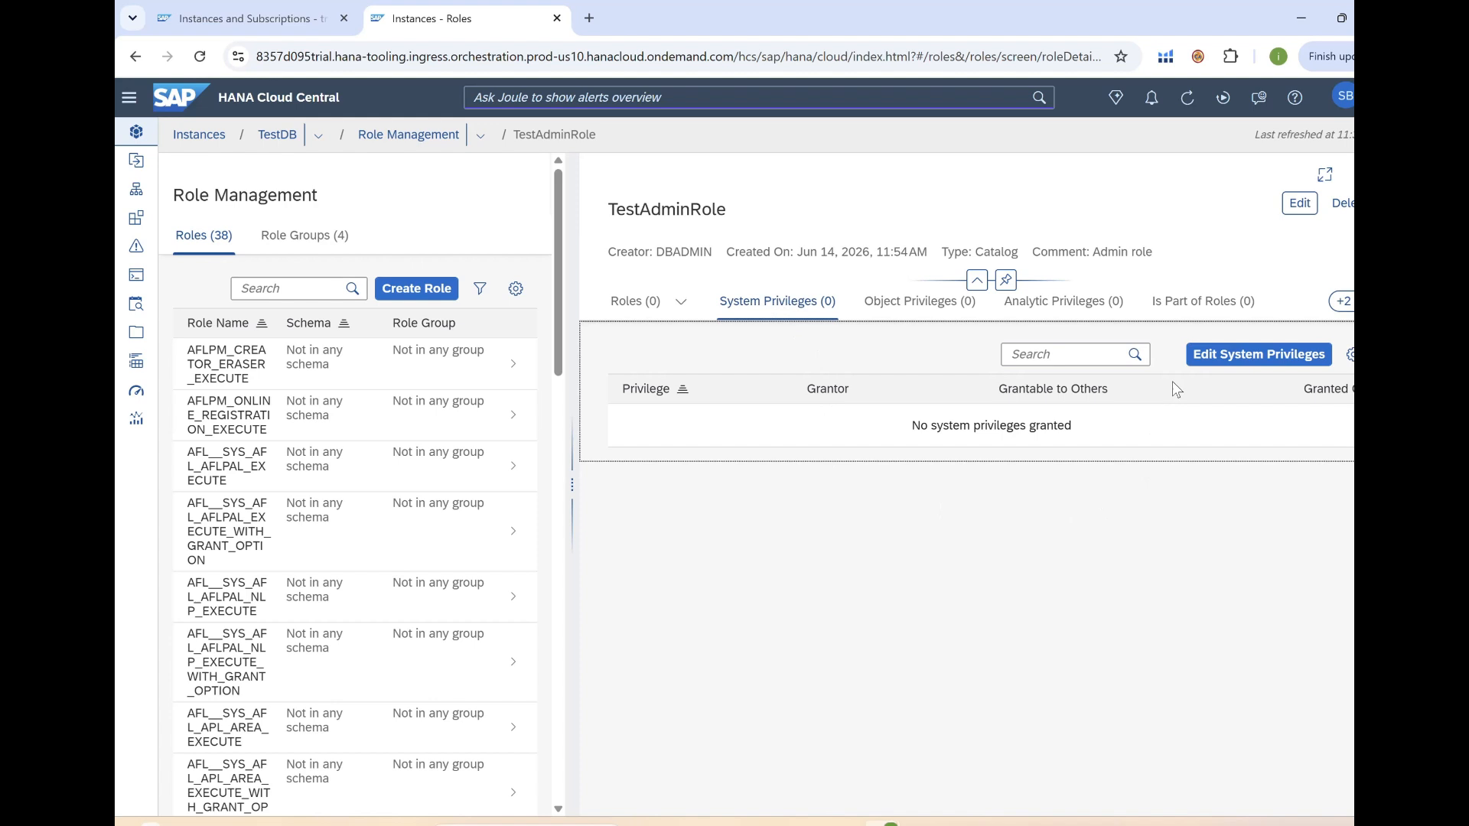
pyautogui.click(1245, 356)
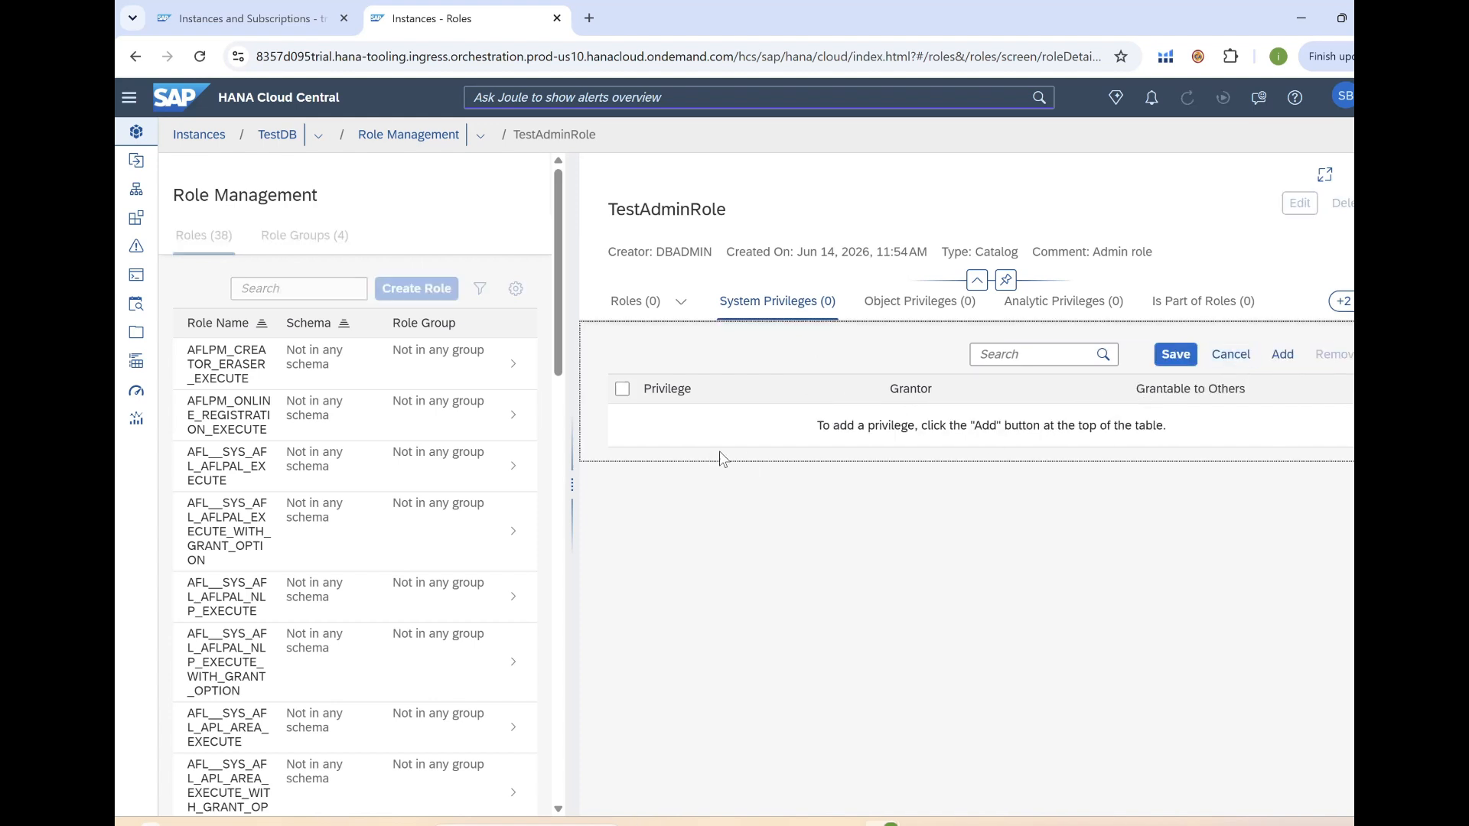
pyautogui.click(1282, 356)
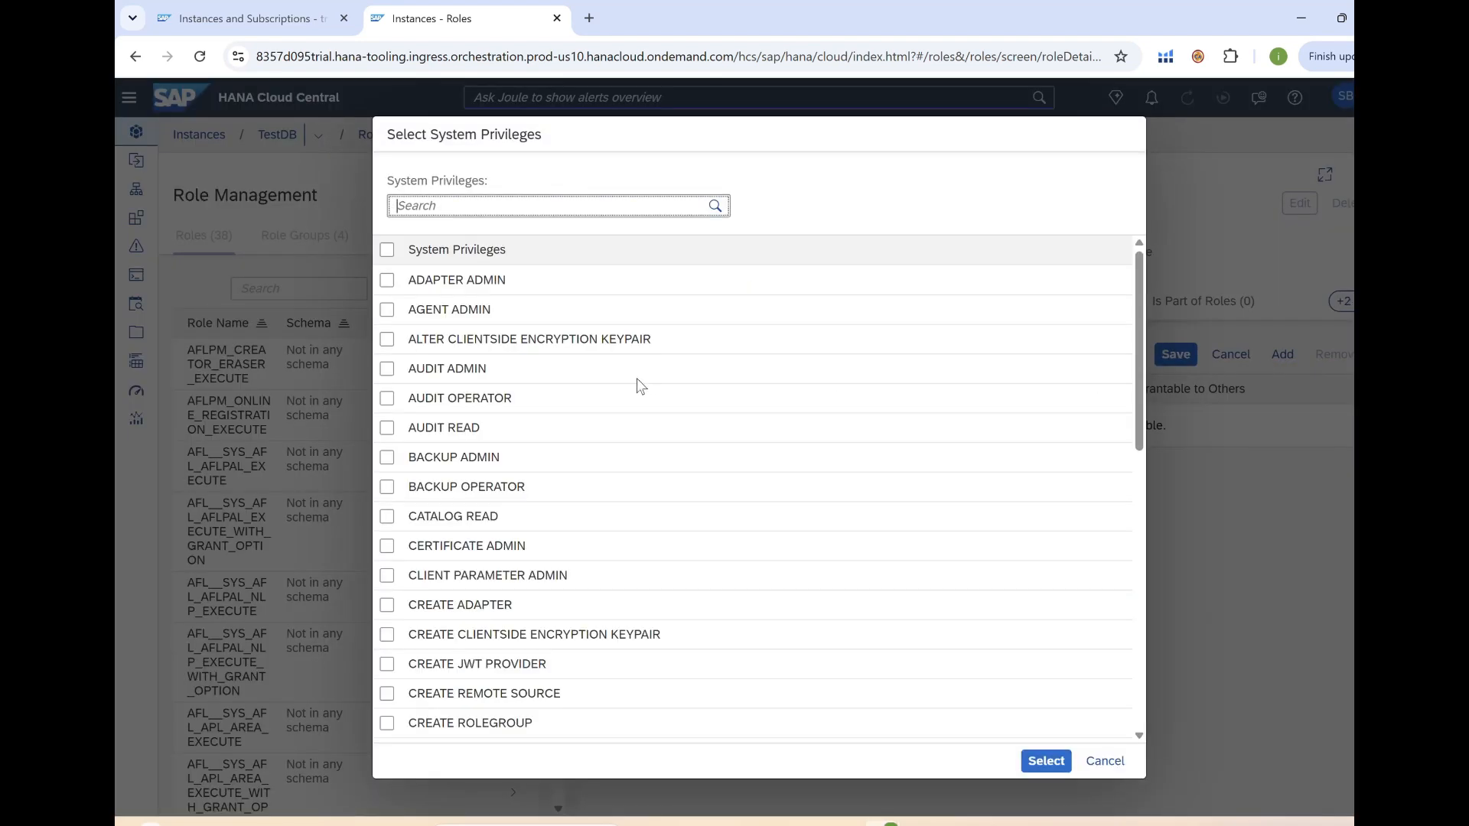
# Tick AGENT ADMIN, AUDIT ADMIN, AUDIT OPERATOR, BACKUP ADMIN, BACKUP OPERATOR and CATALOG READ.
pyautogui.scroll(-5, 540, 419)
pyautogui.scroll(5, 540, 419)
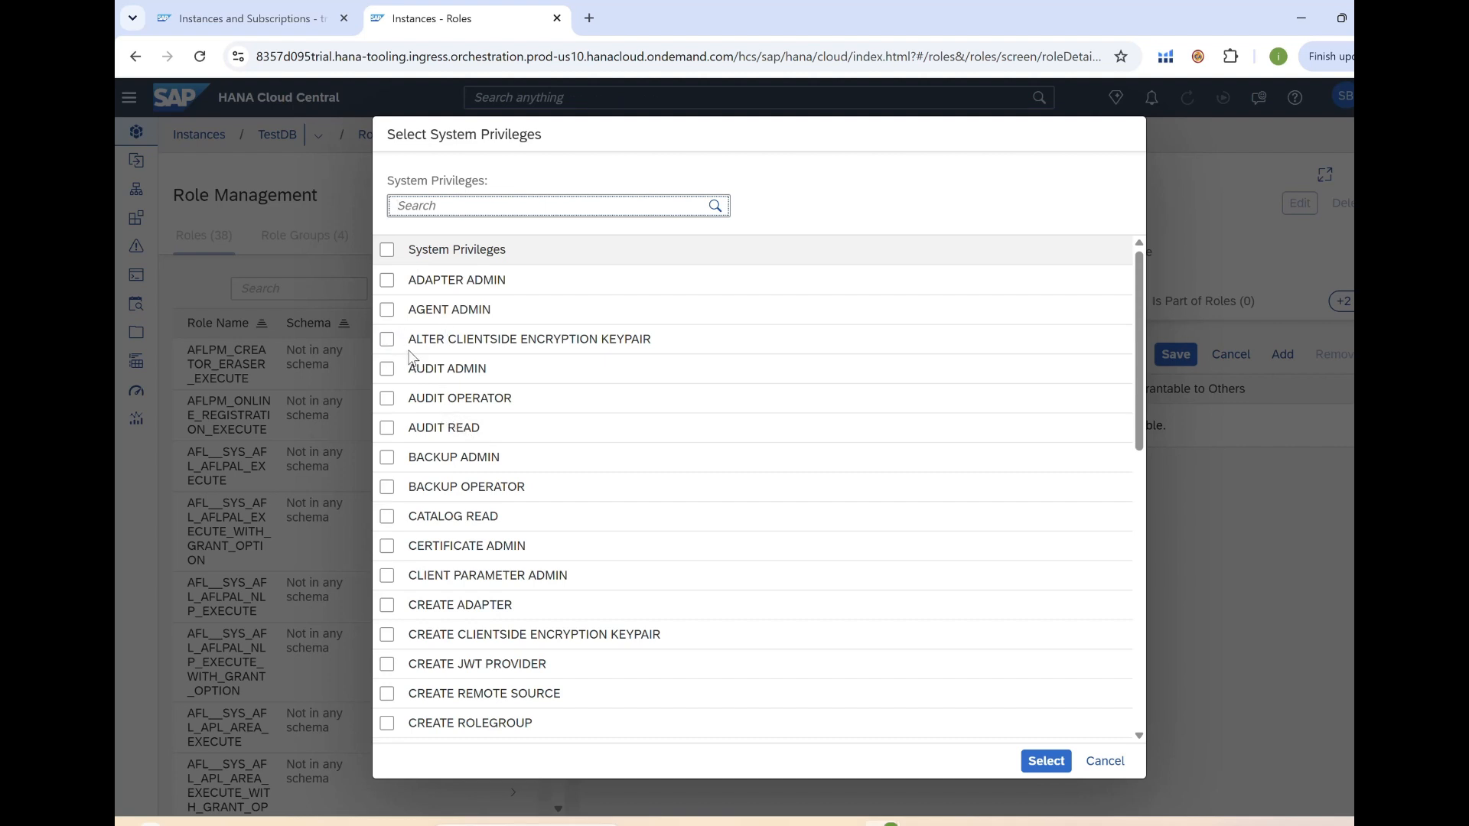
pyautogui.click(387, 309)
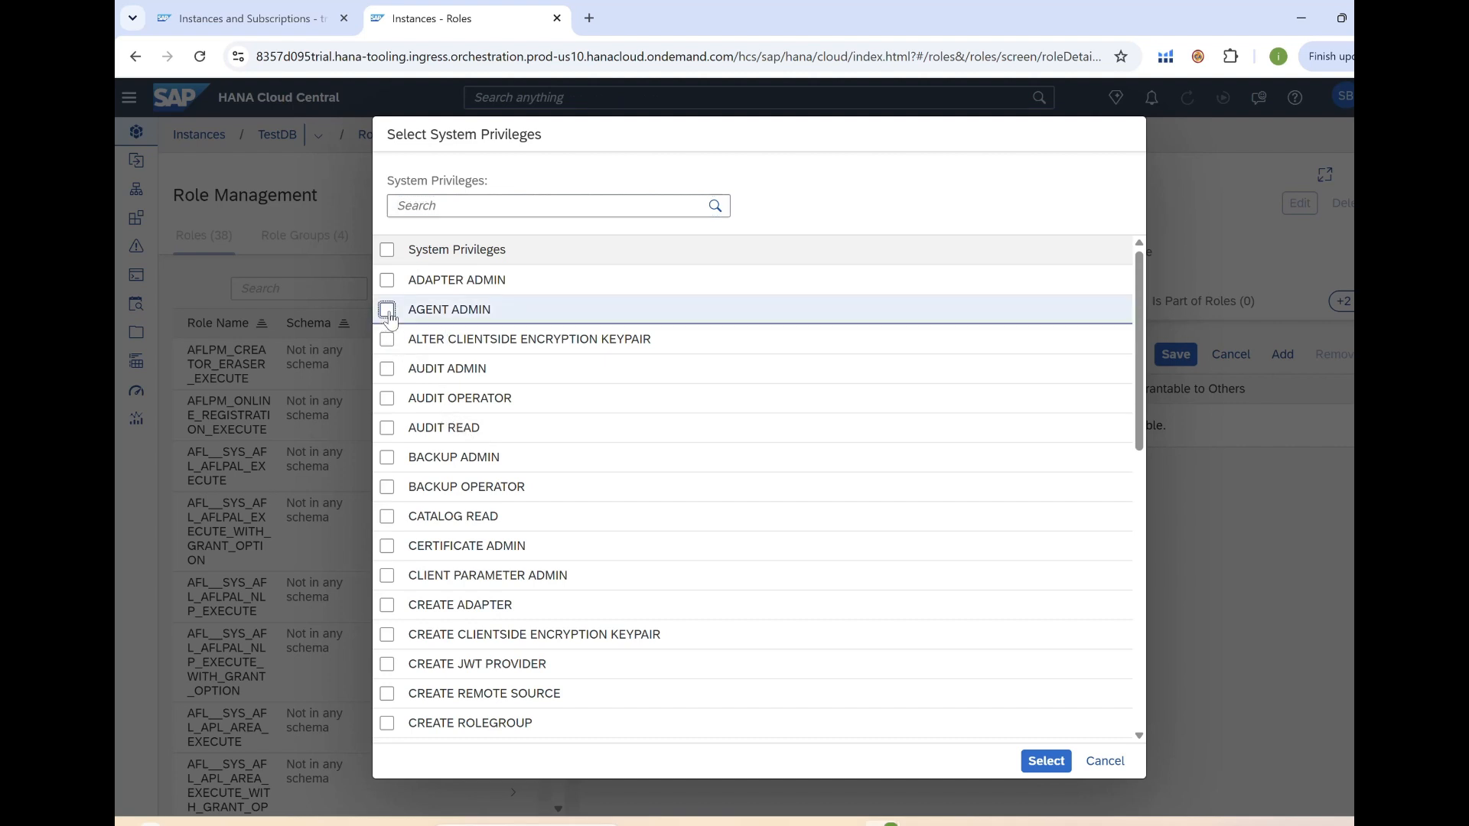
pyautogui.click(387, 369)
pyautogui.click(387, 398)
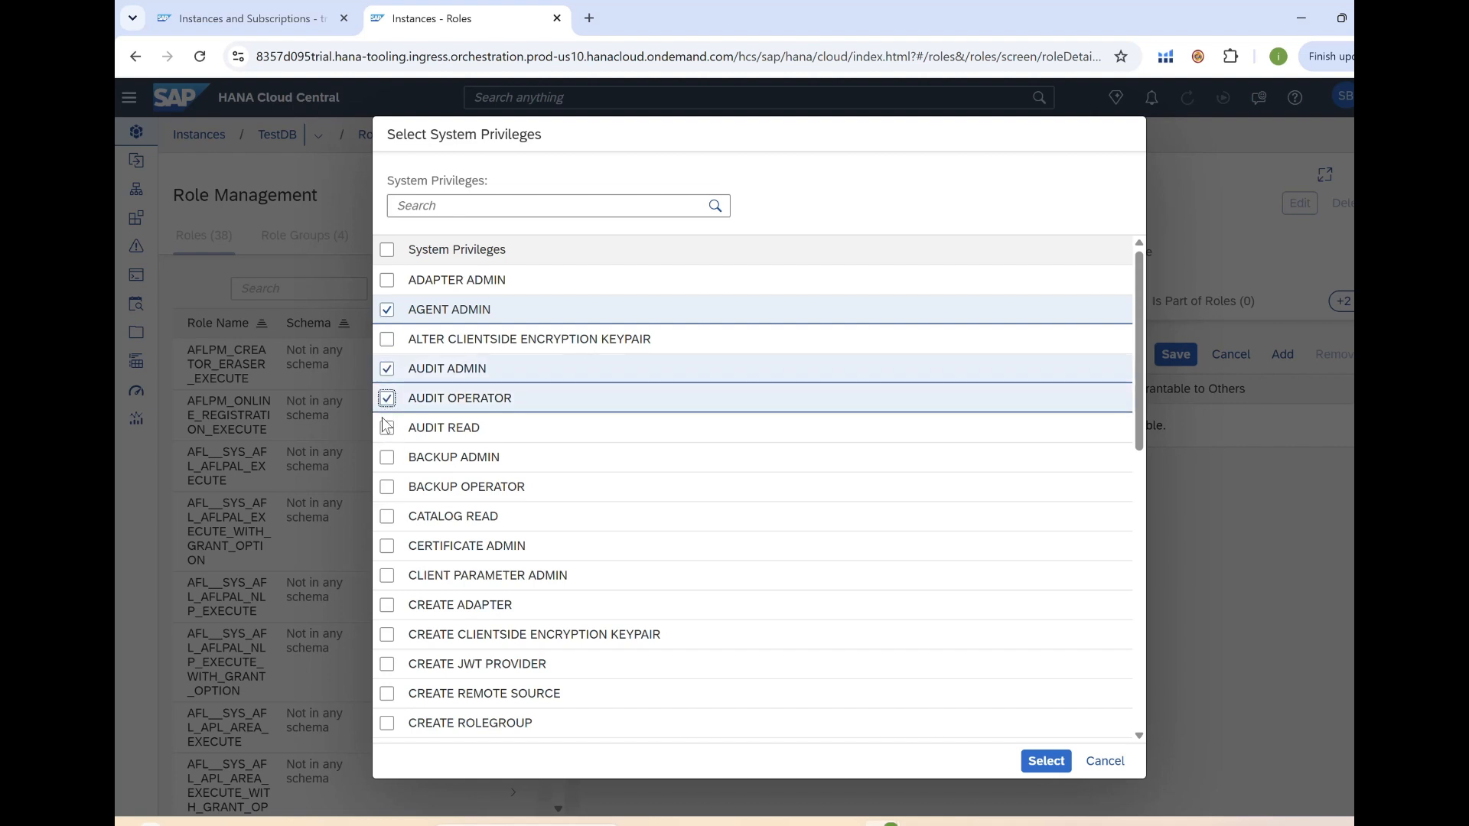
pyautogui.click(387, 457)
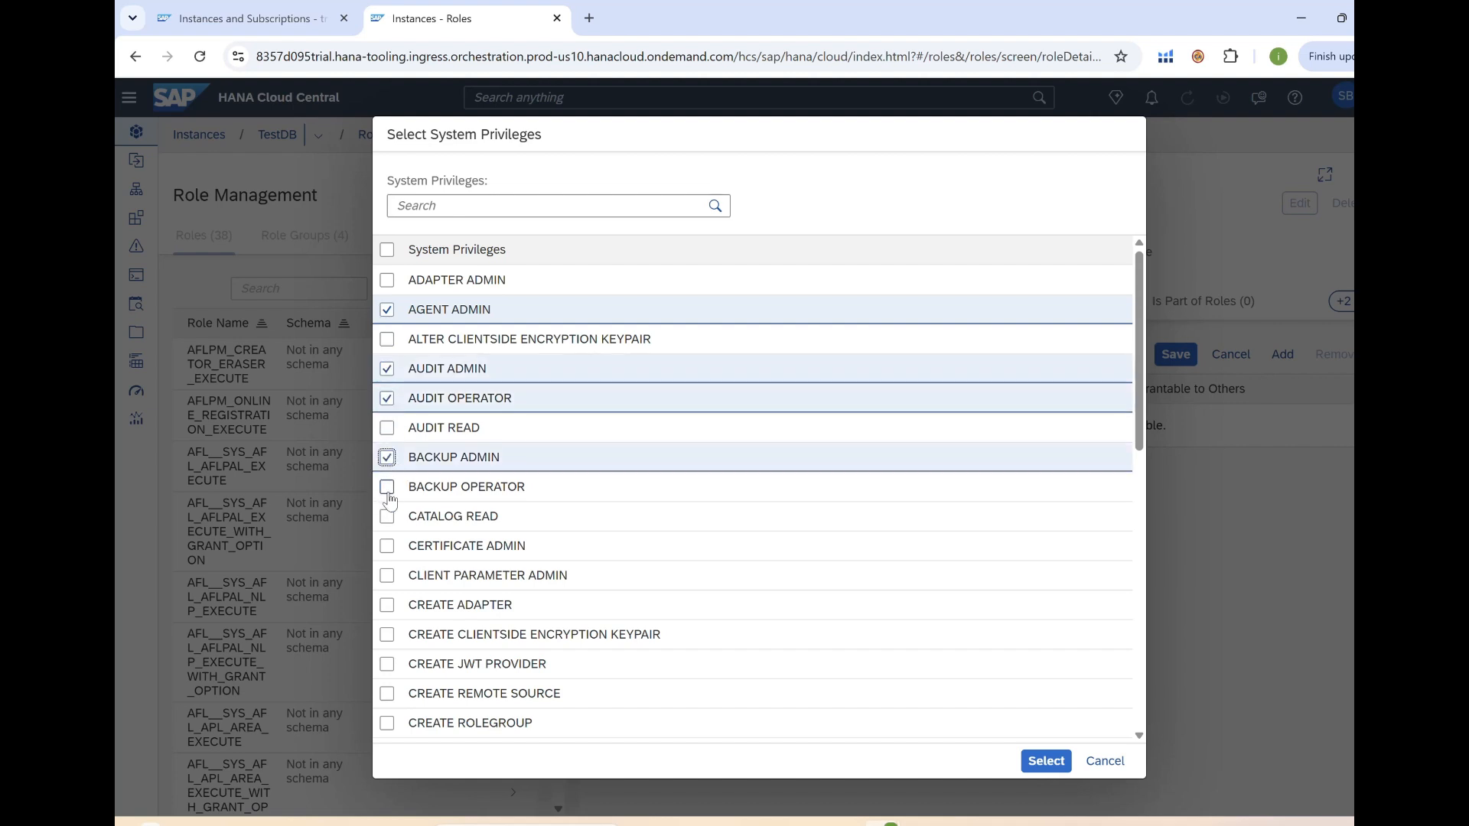
pyautogui.click(387, 487)
pyautogui.click(388, 516)
# Also tick MONITOR ADMIN and ROLE ADMIN, then add all eight privileges to the role.
pyautogui.scroll(-3, 426, 535)
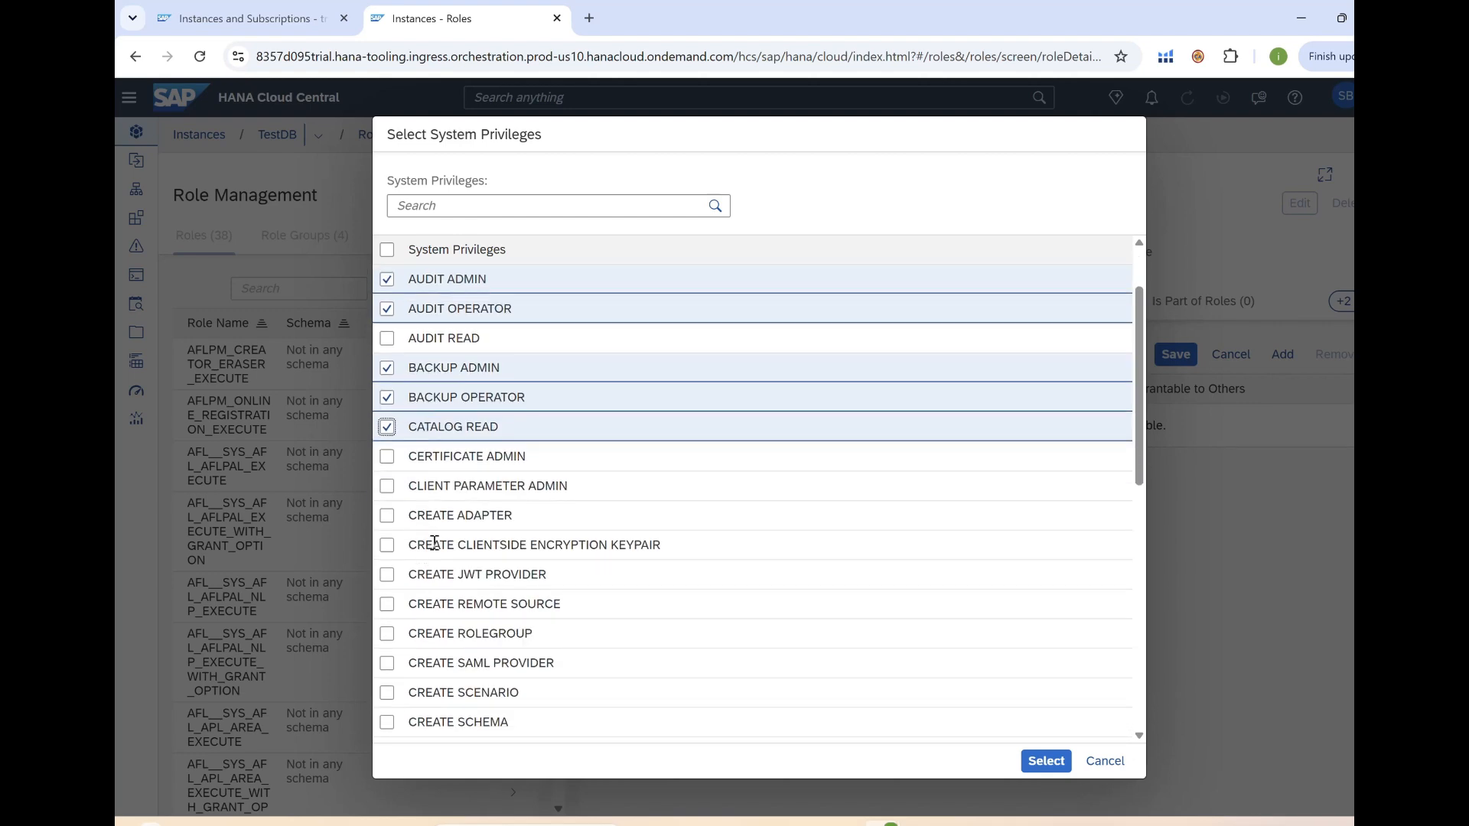
pyautogui.scroll(-5, 451, 548)
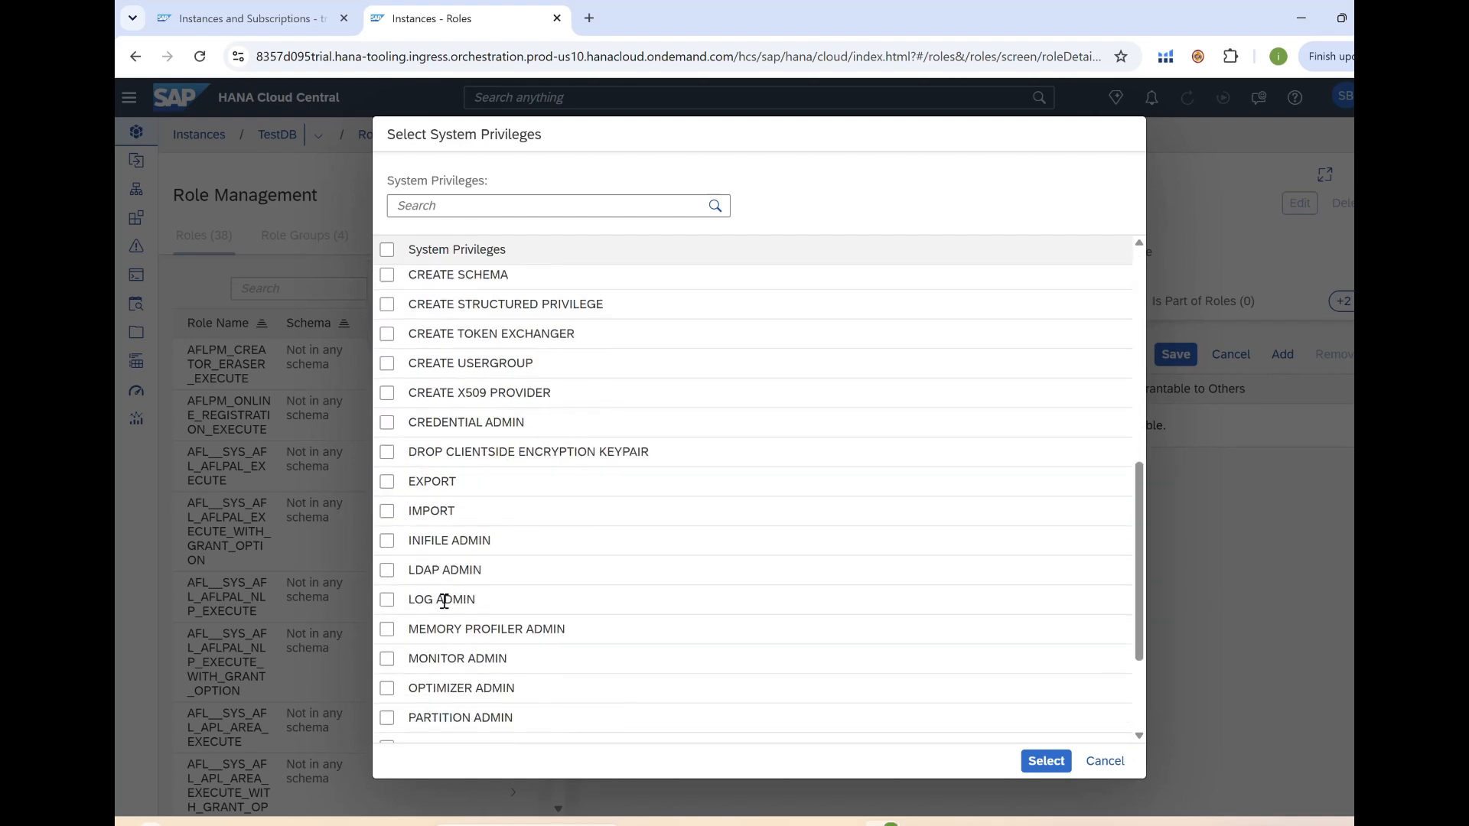
pyautogui.scroll(-3, 443, 600)
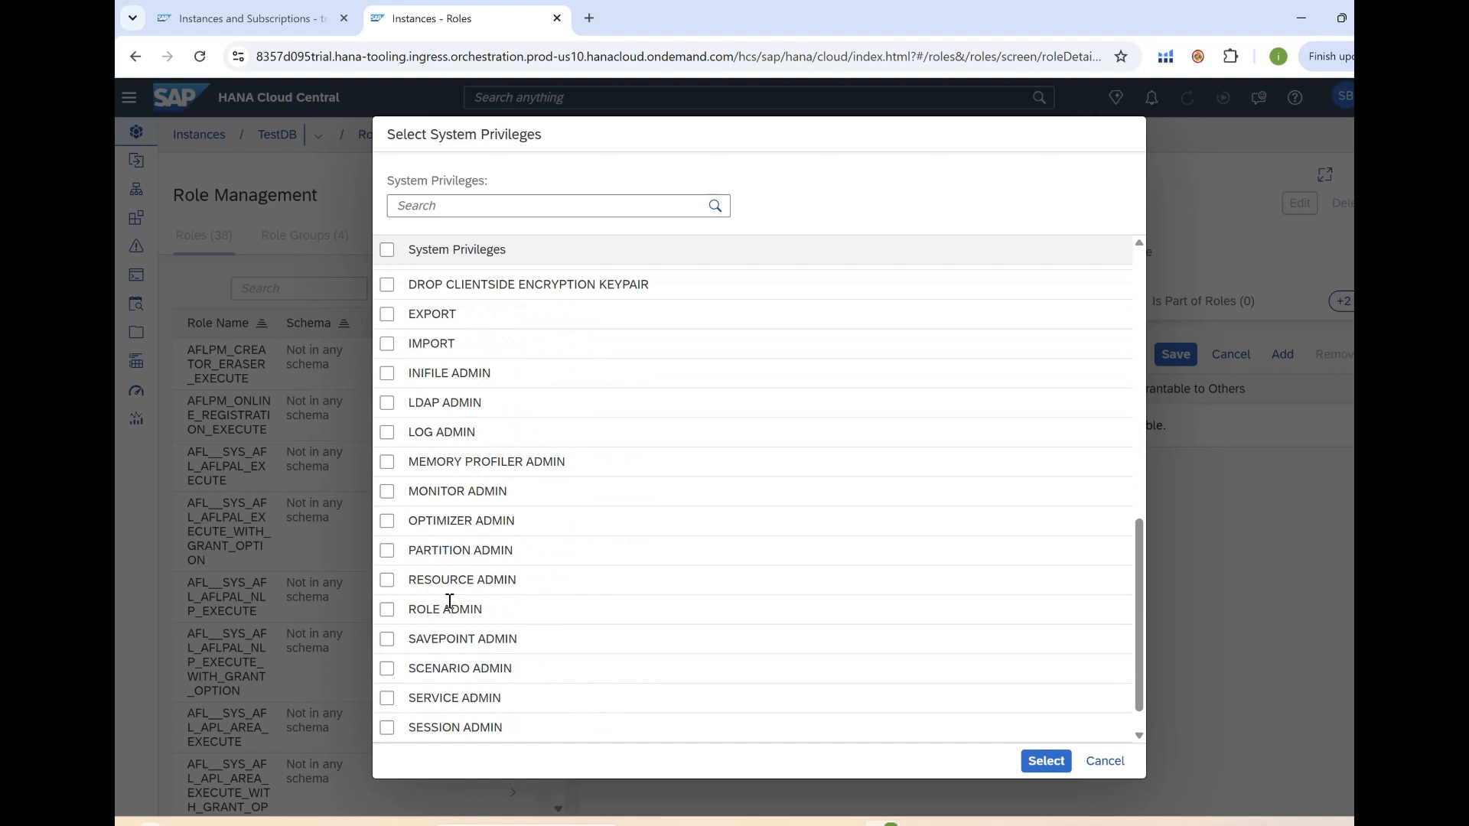
pyautogui.click(388, 494)
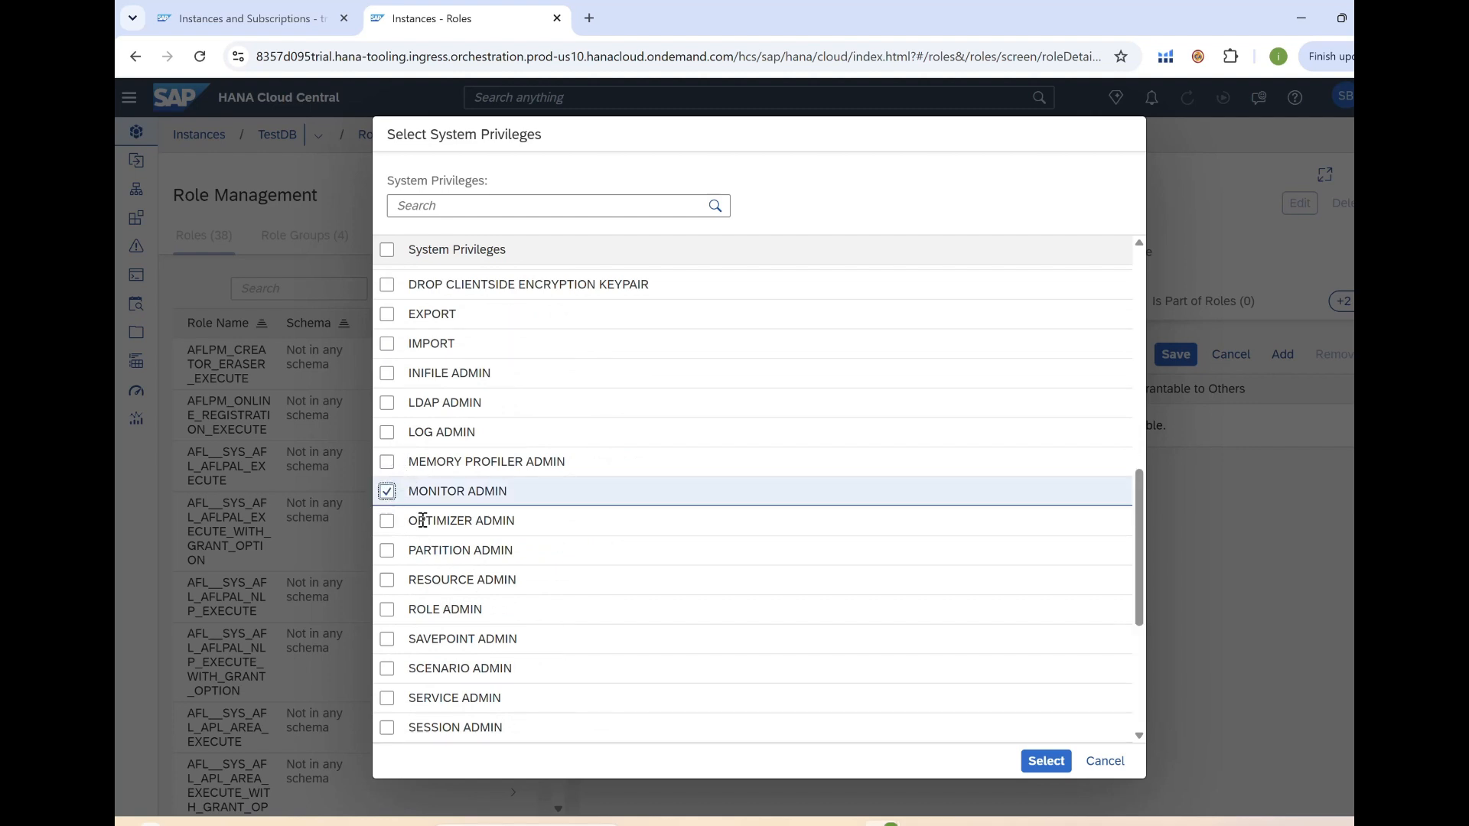
pyautogui.click(387, 610)
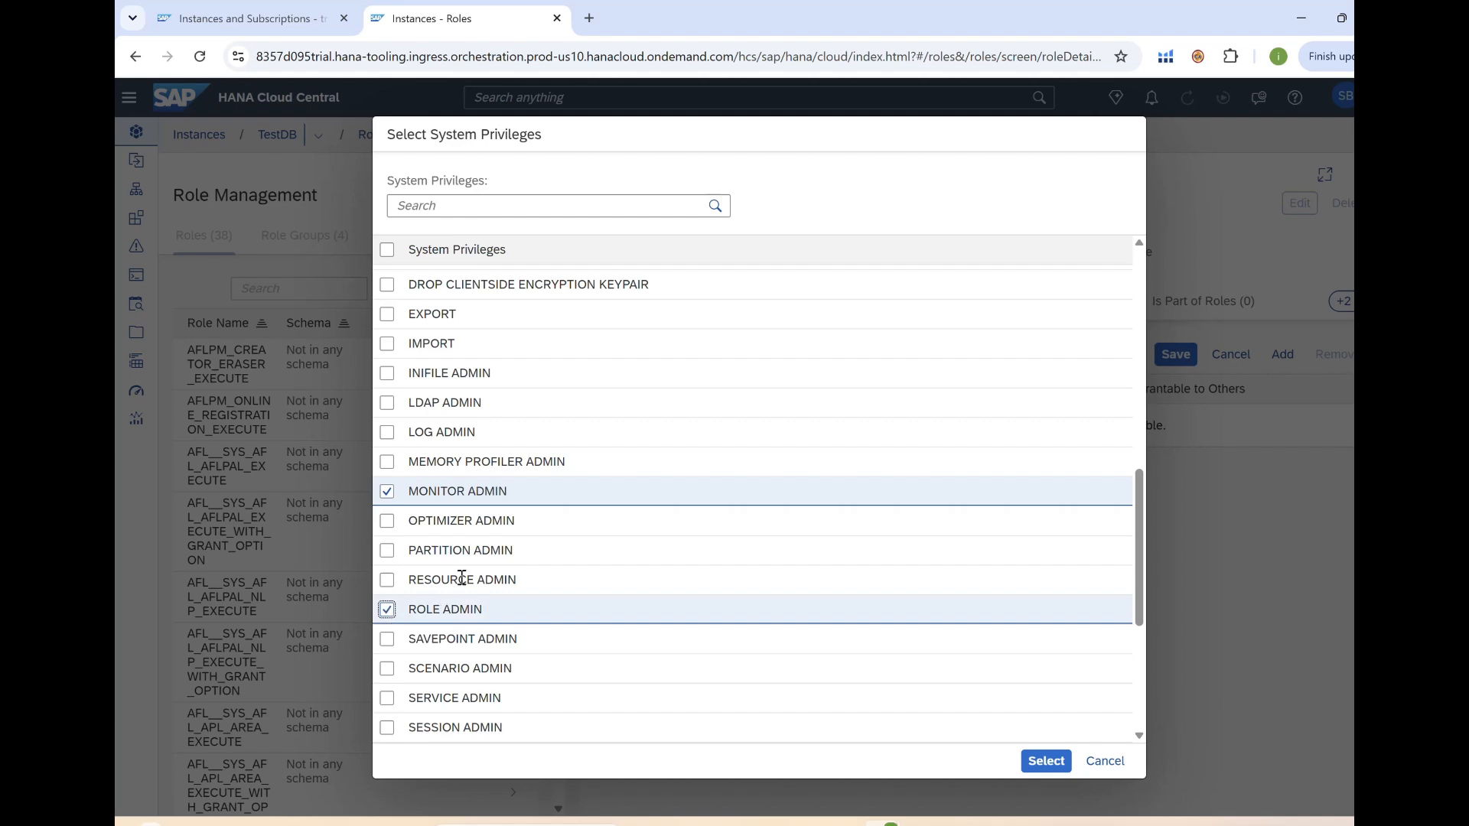
pyautogui.scroll(-3, 459, 576)
pyautogui.scroll(-2, 468, 574)
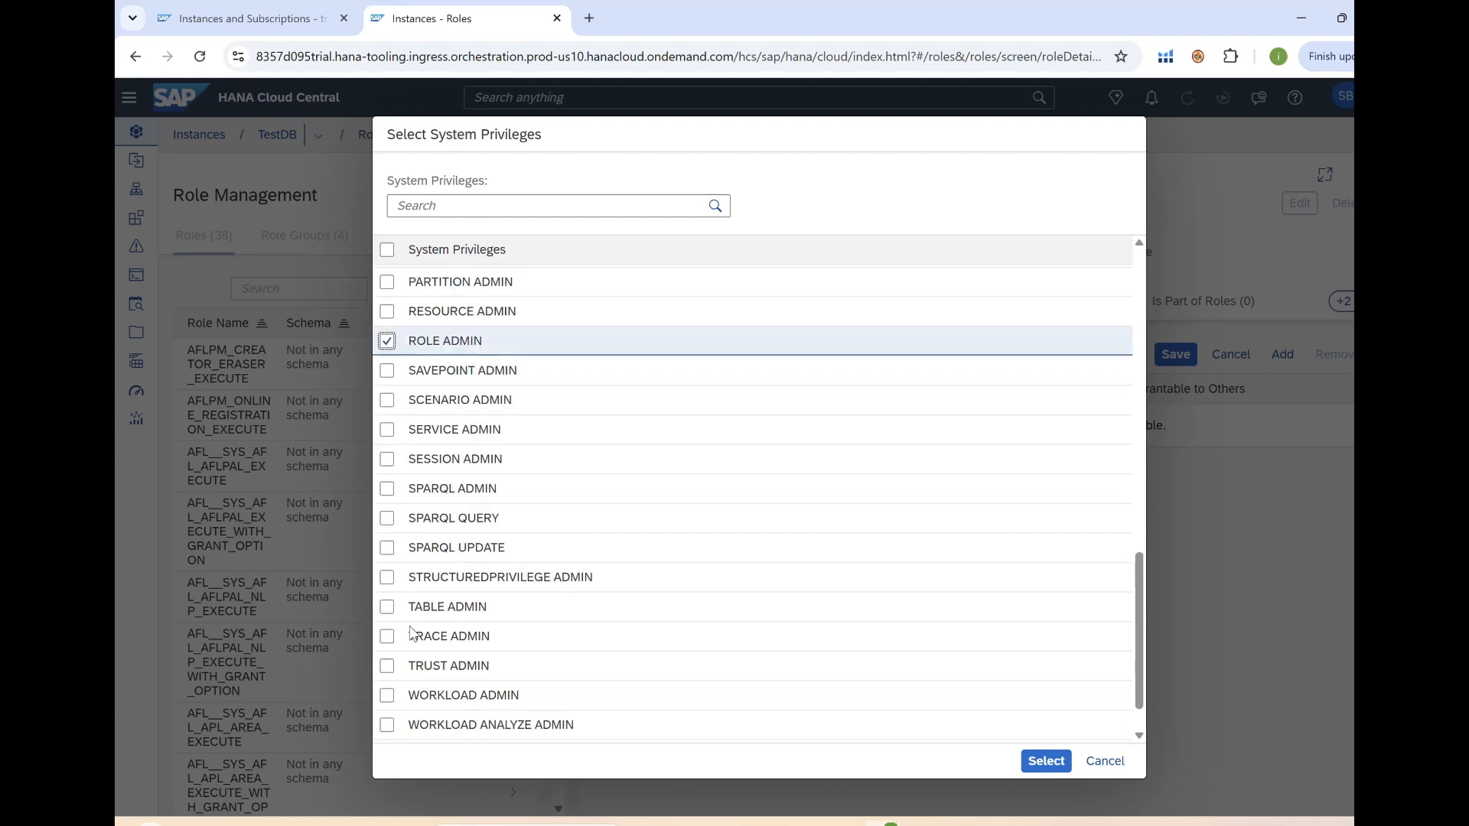
pyautogui.scroll(5, 756, 629)
pyautogui.scroll(2, 756, 630)
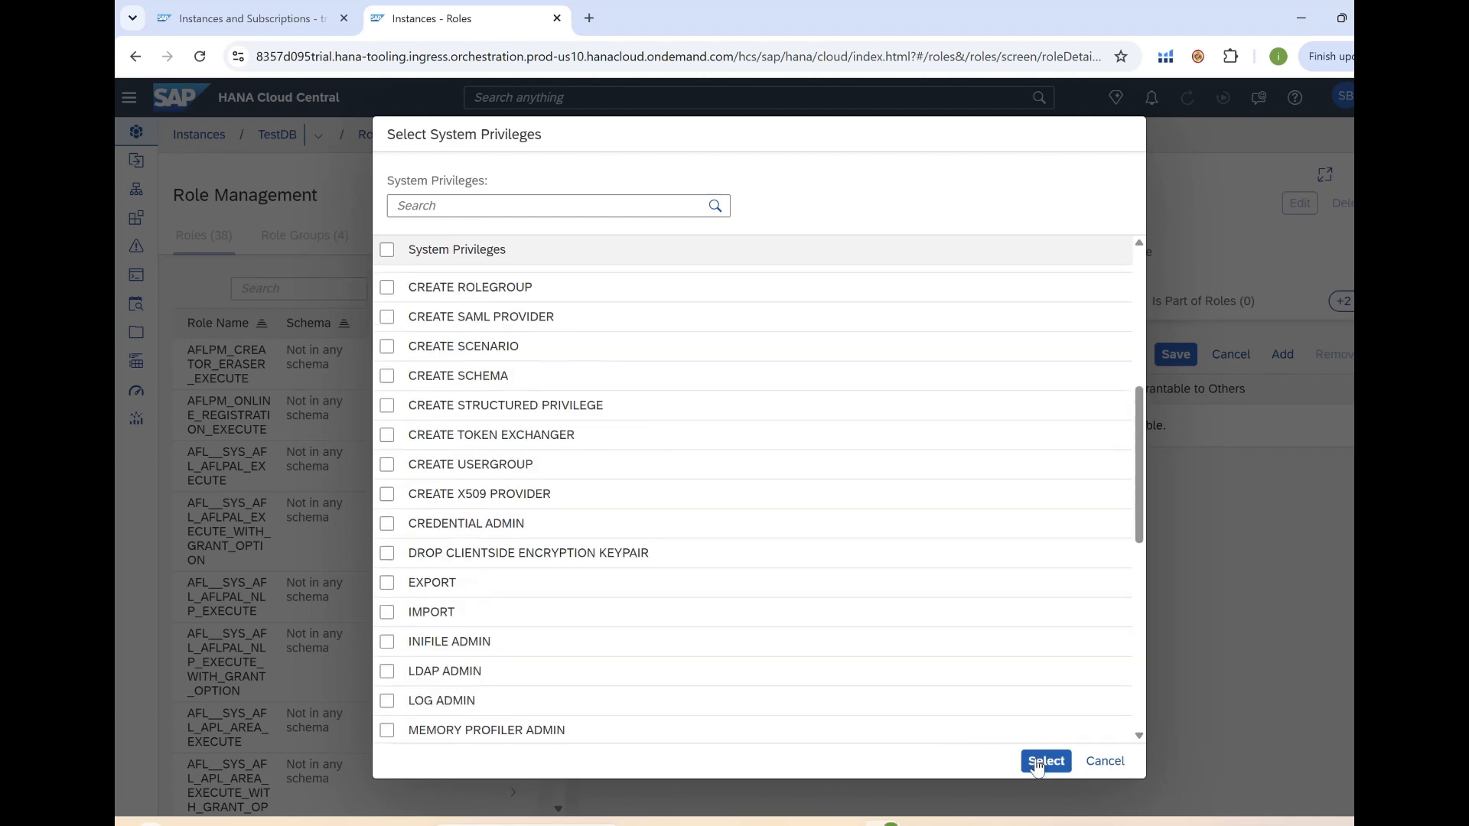
pyautogui.click(1045, 761)
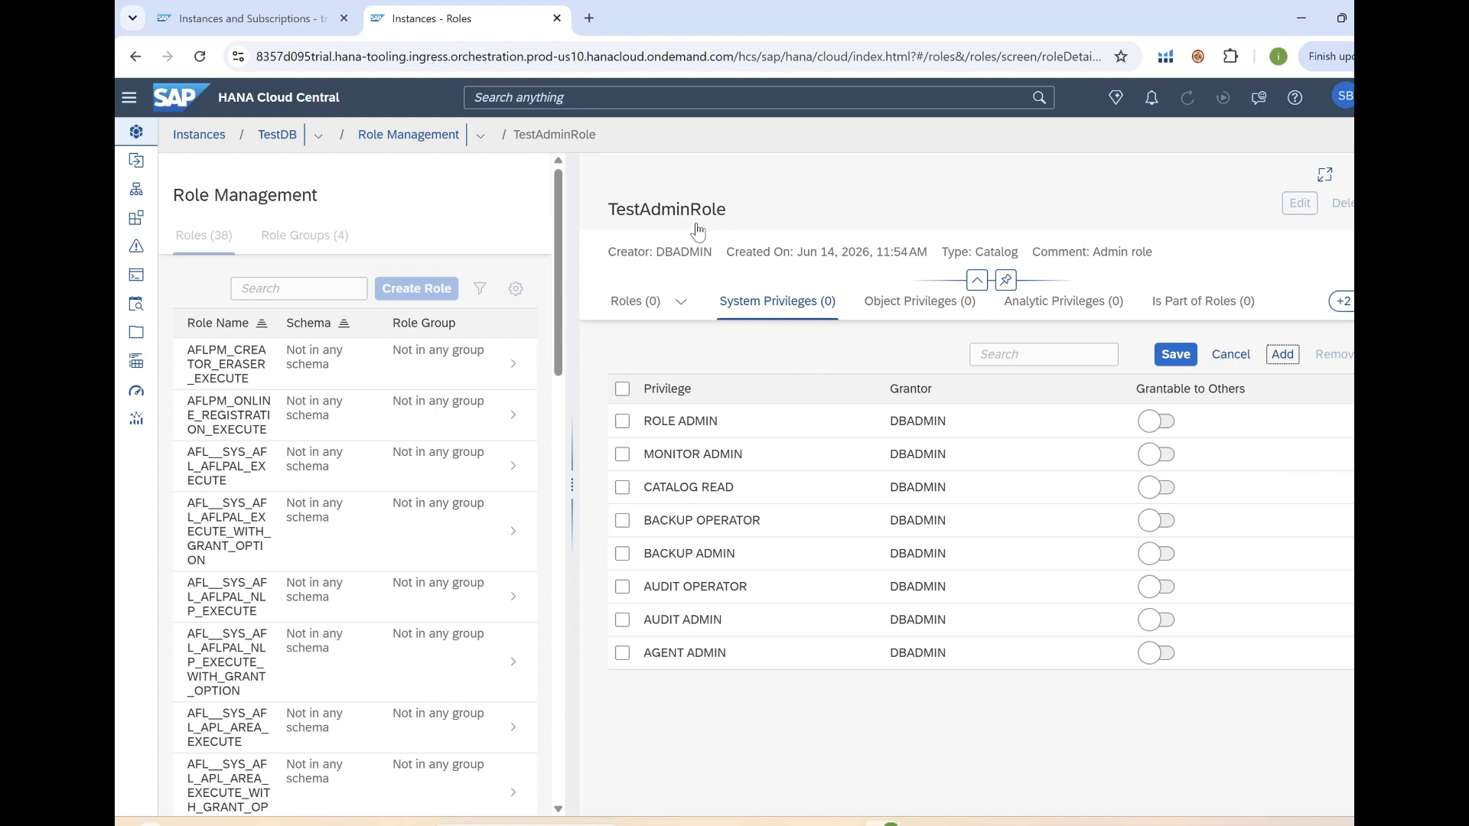
# Save the eight new system privileges on TestAdminRole.
pyautogui.click(1175, 355)
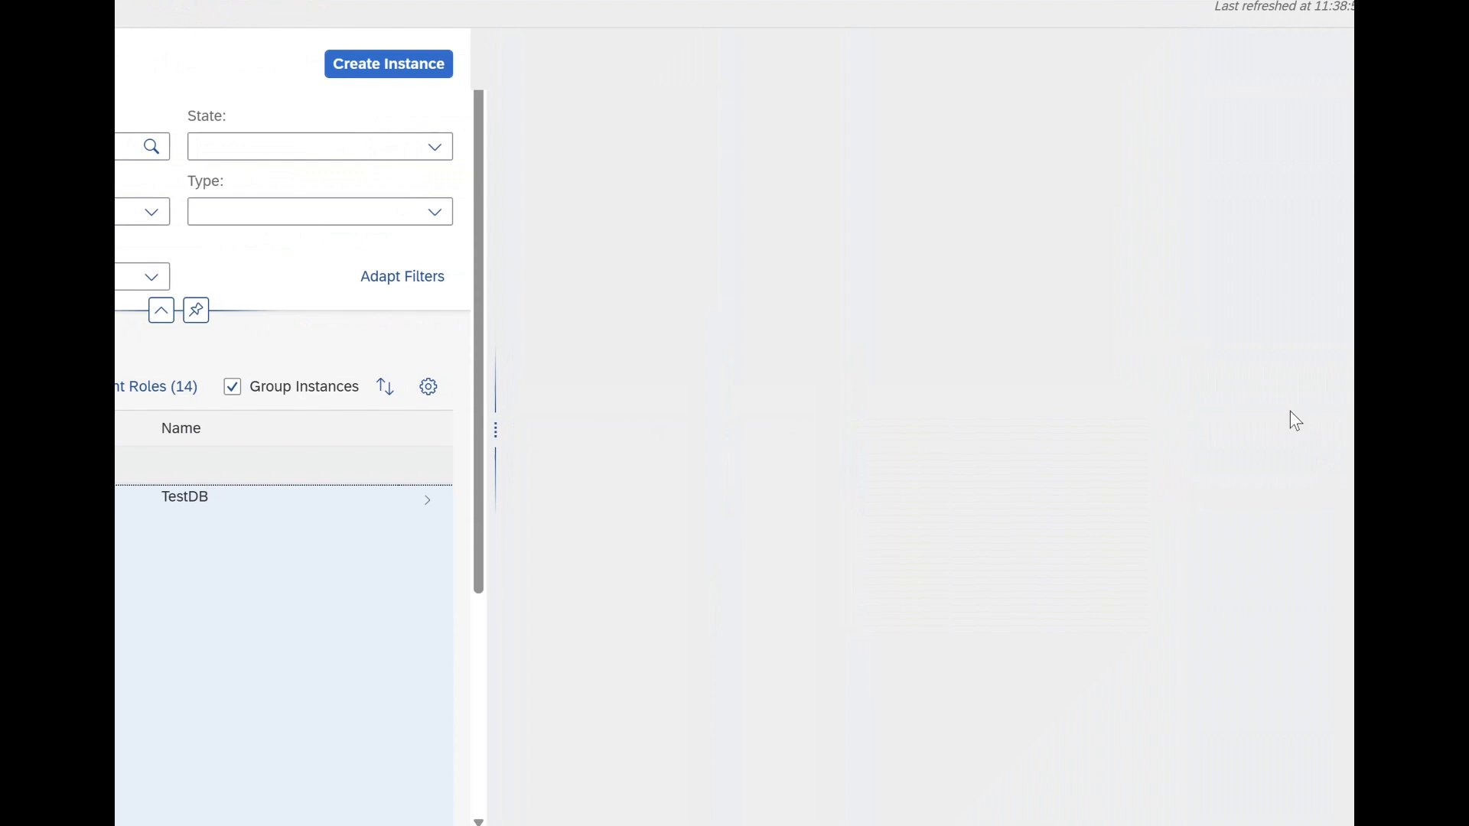
# Go to TestDB's Users page and start a new user.
pyautogui.scroll(15, 1255, 320)
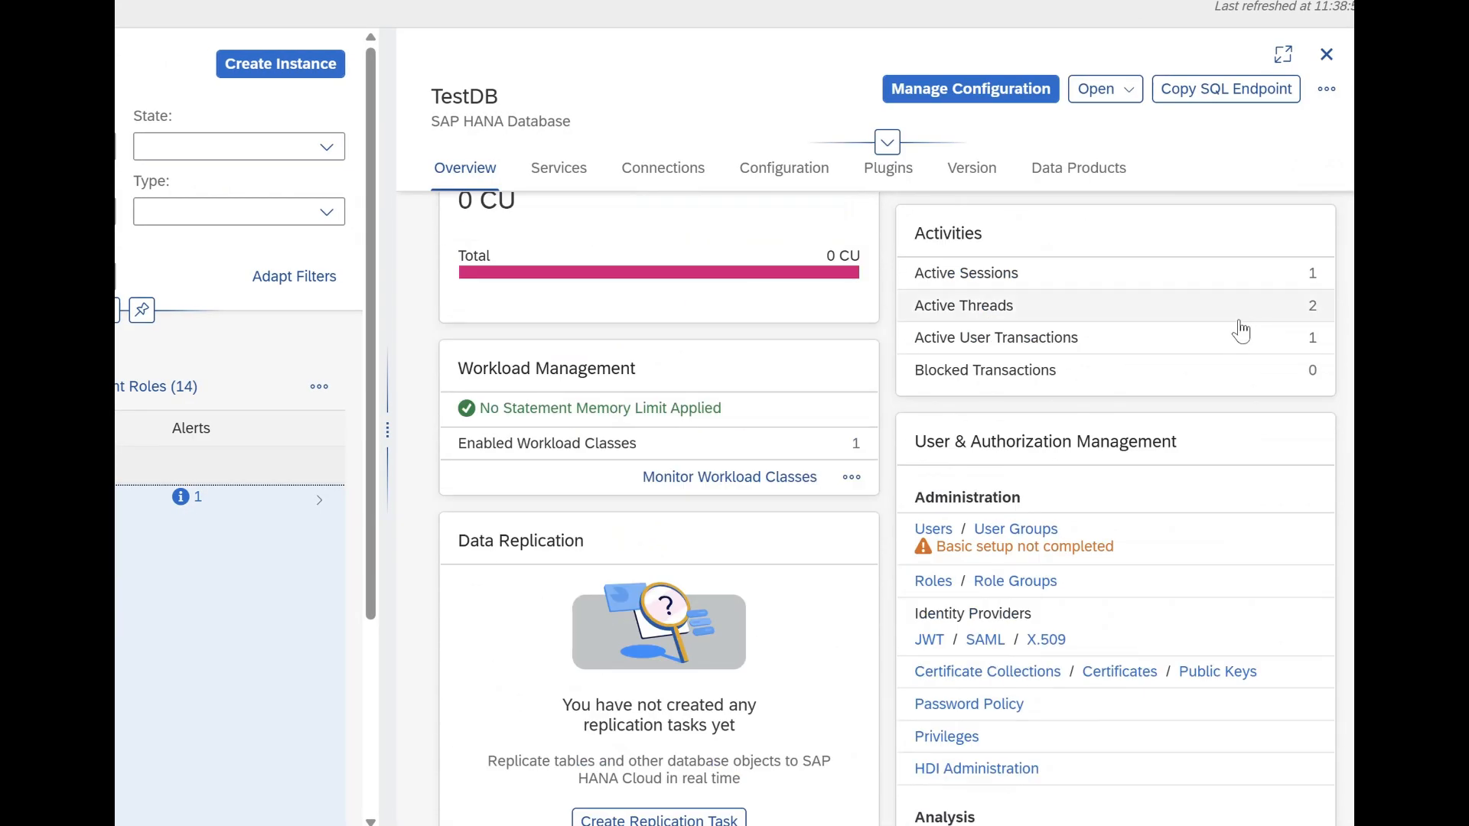
pyautogui.click(941, 534)
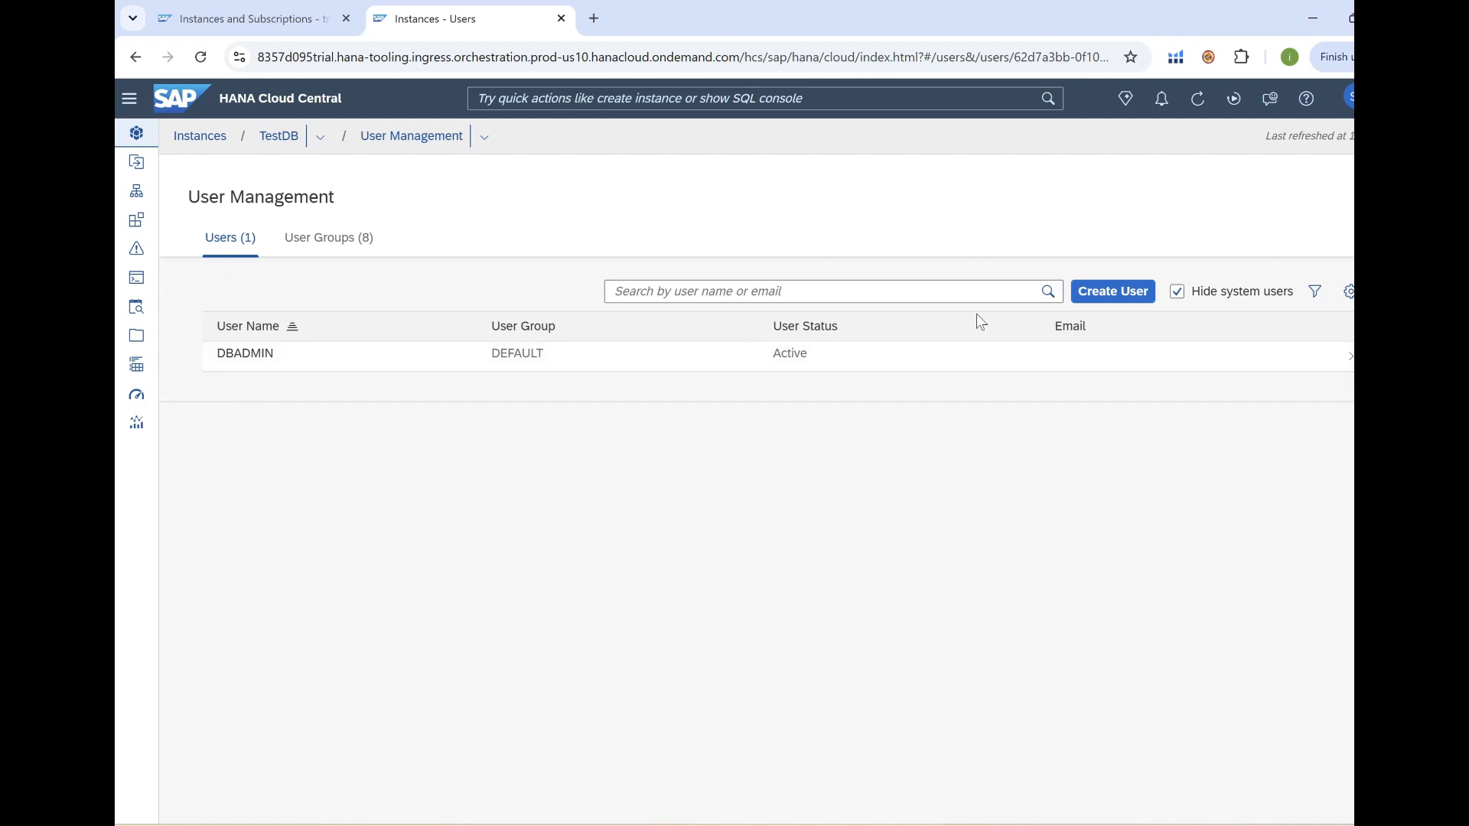
pyautogui.click(1113, 294)
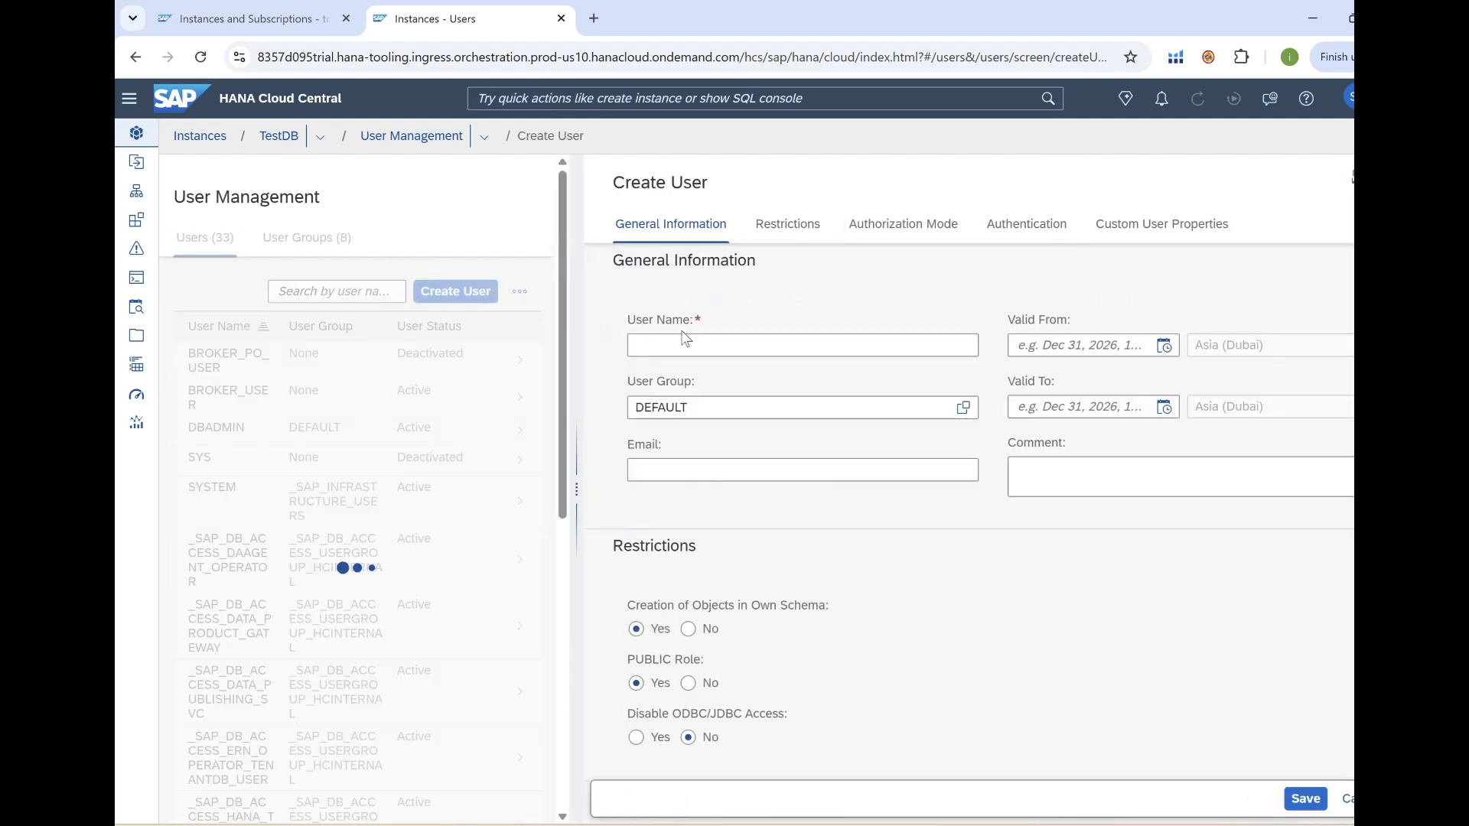
# Create user TESTADMIN in TestAdminGroup with a test e-mail address.
pyautogui.click(667, 348)
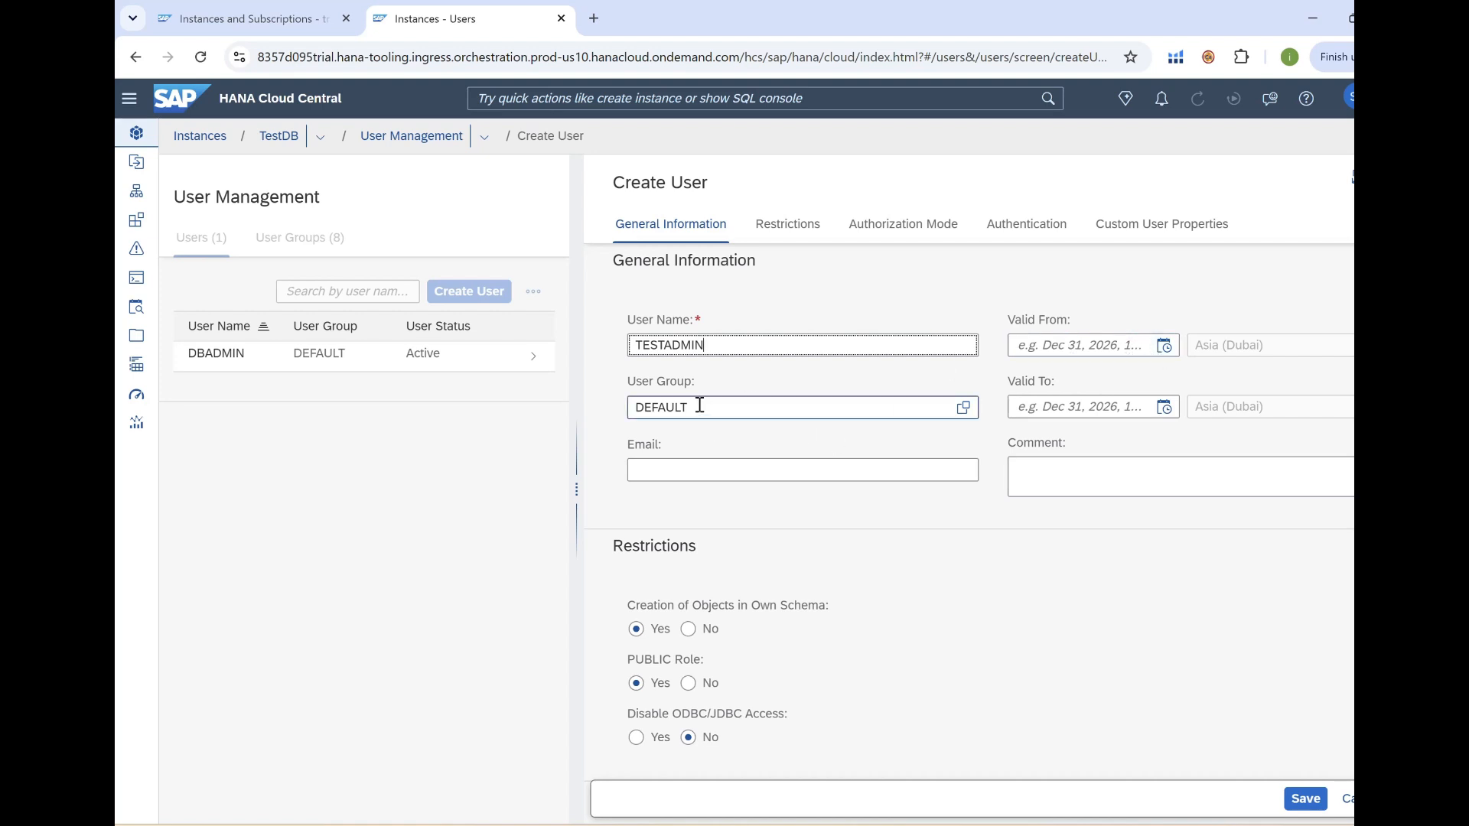
pyautogui.click(962, 407)
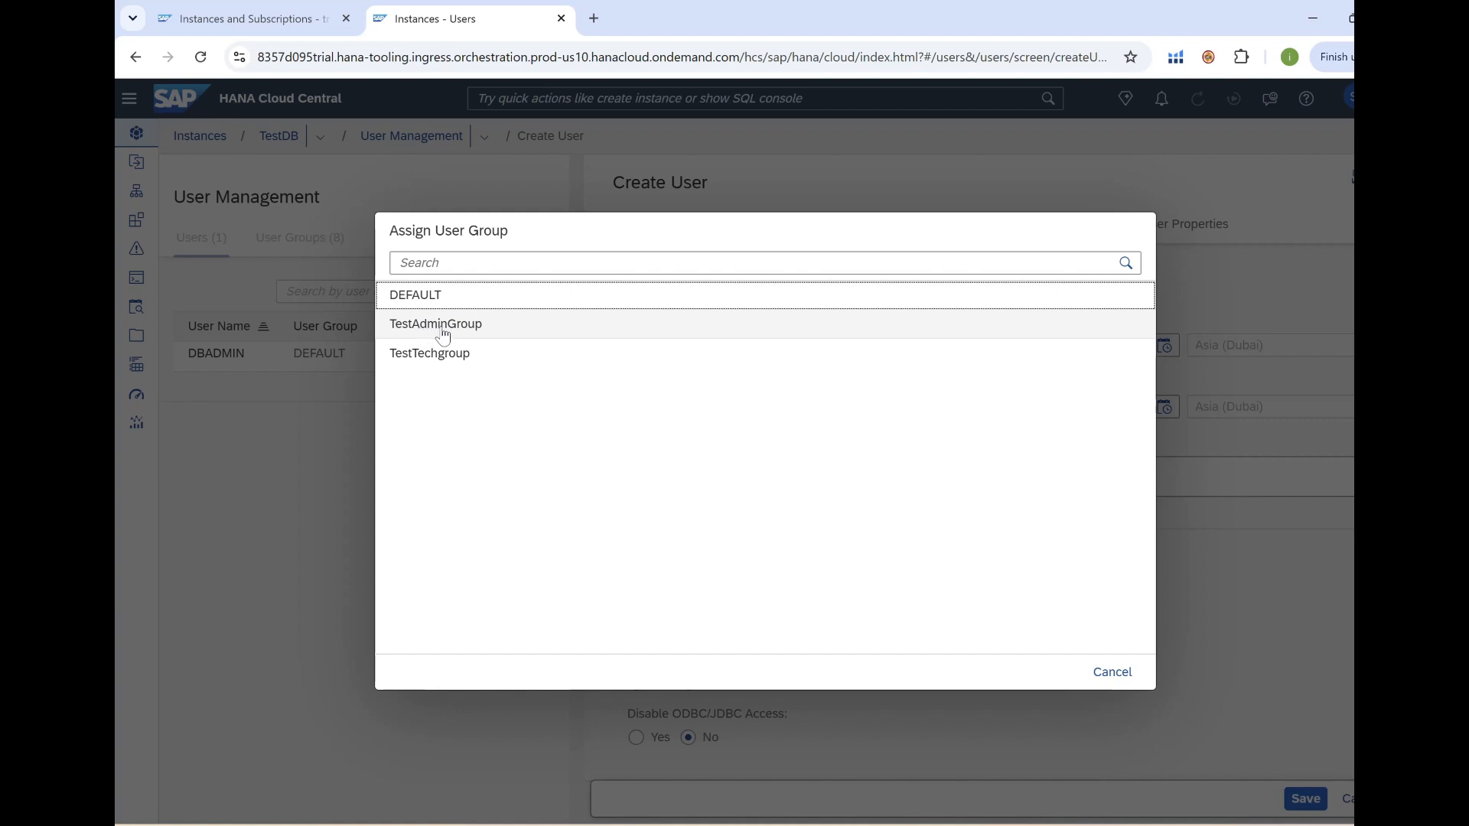
pyautogui.click(443, 331)
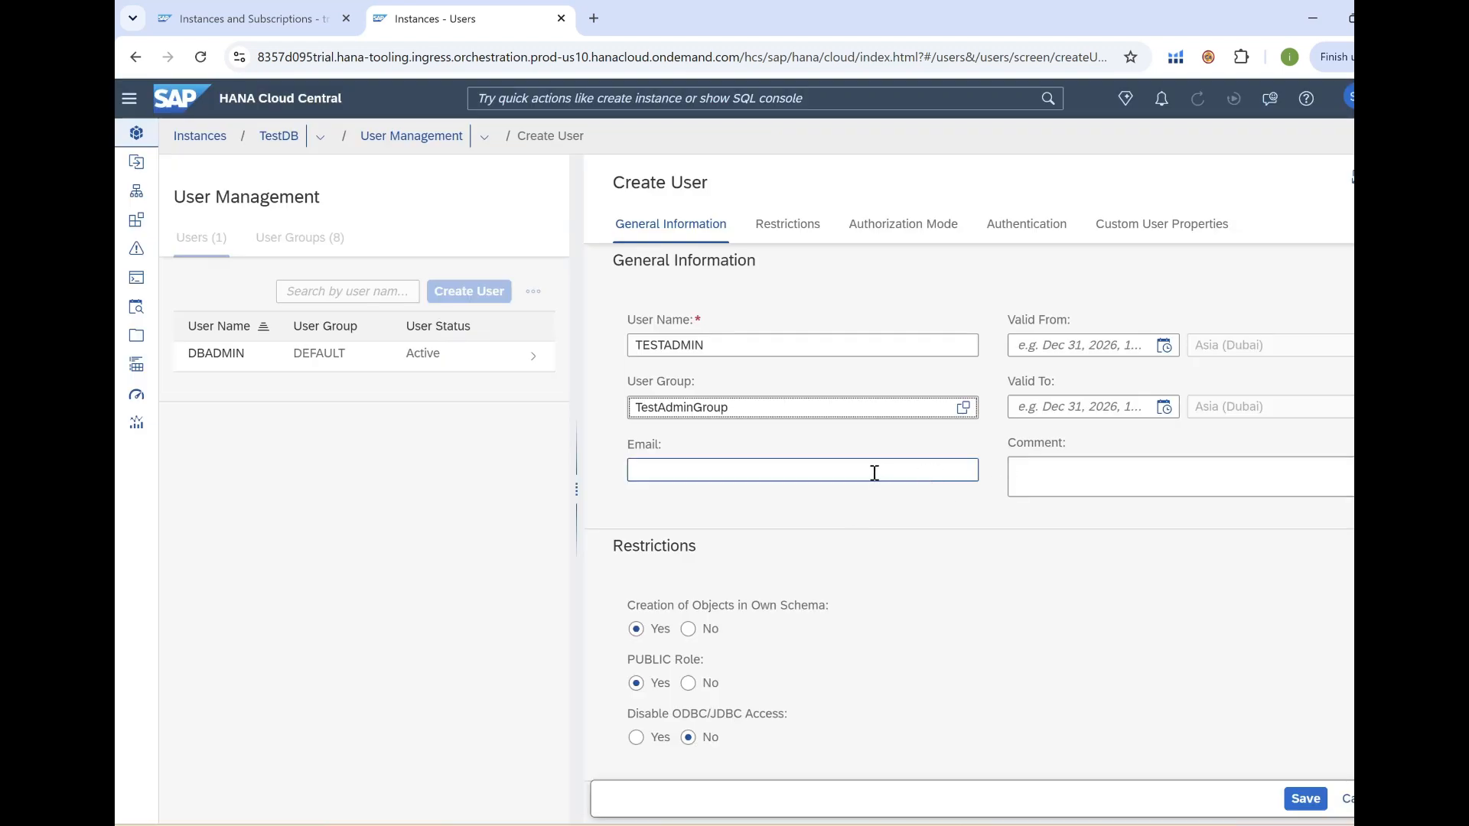
pyautogui.click(874, 472)
pyautogui.write('TEST')
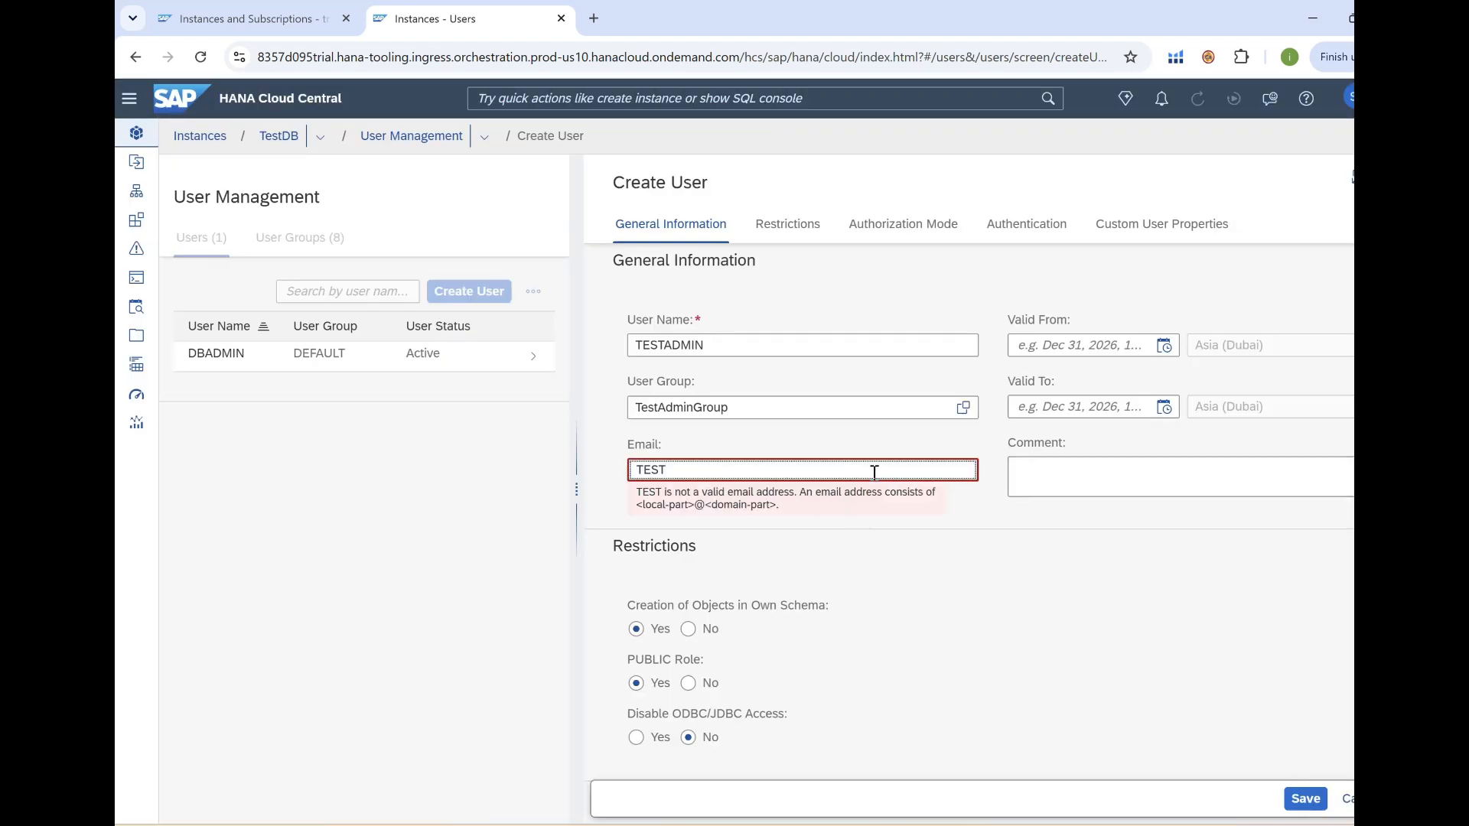
pyautogui.write('@GMAIL')
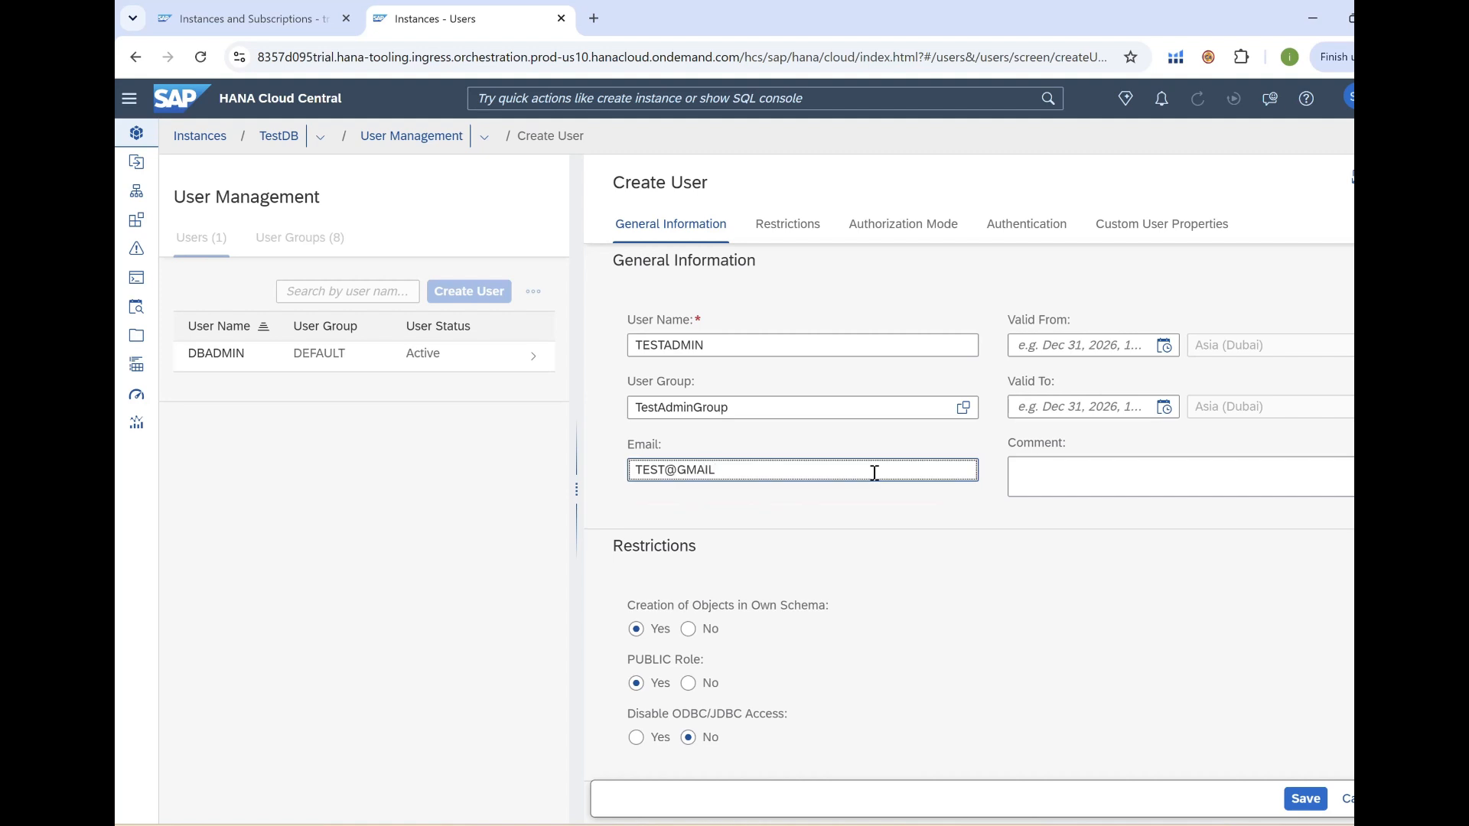
pyautogui.write('.COM')
pyautogui.scroll(-2, 891, 577)
pyautogui.scroll(-2, 948, 551)
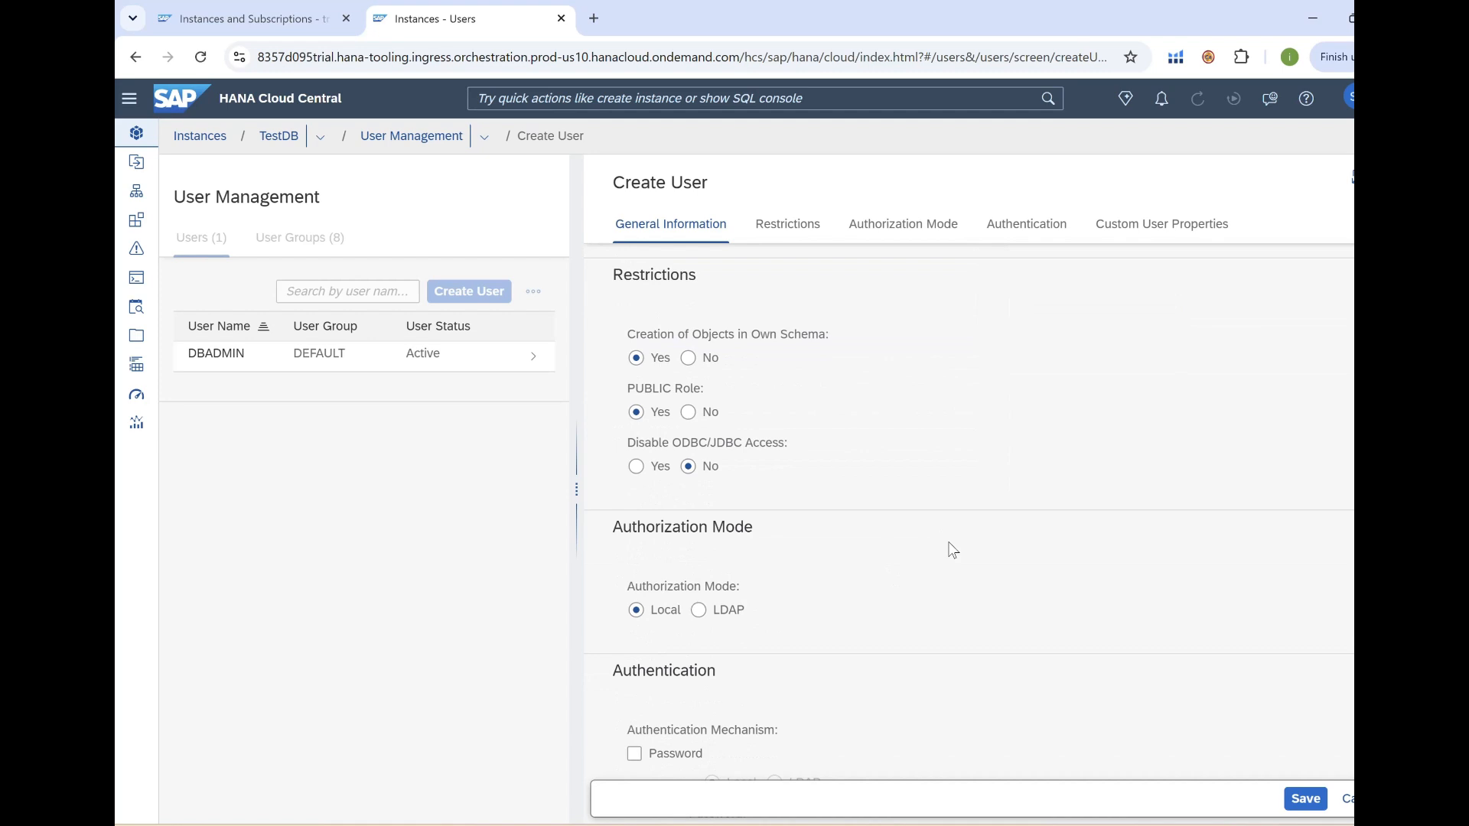
pyautogui.click(1302, 801)
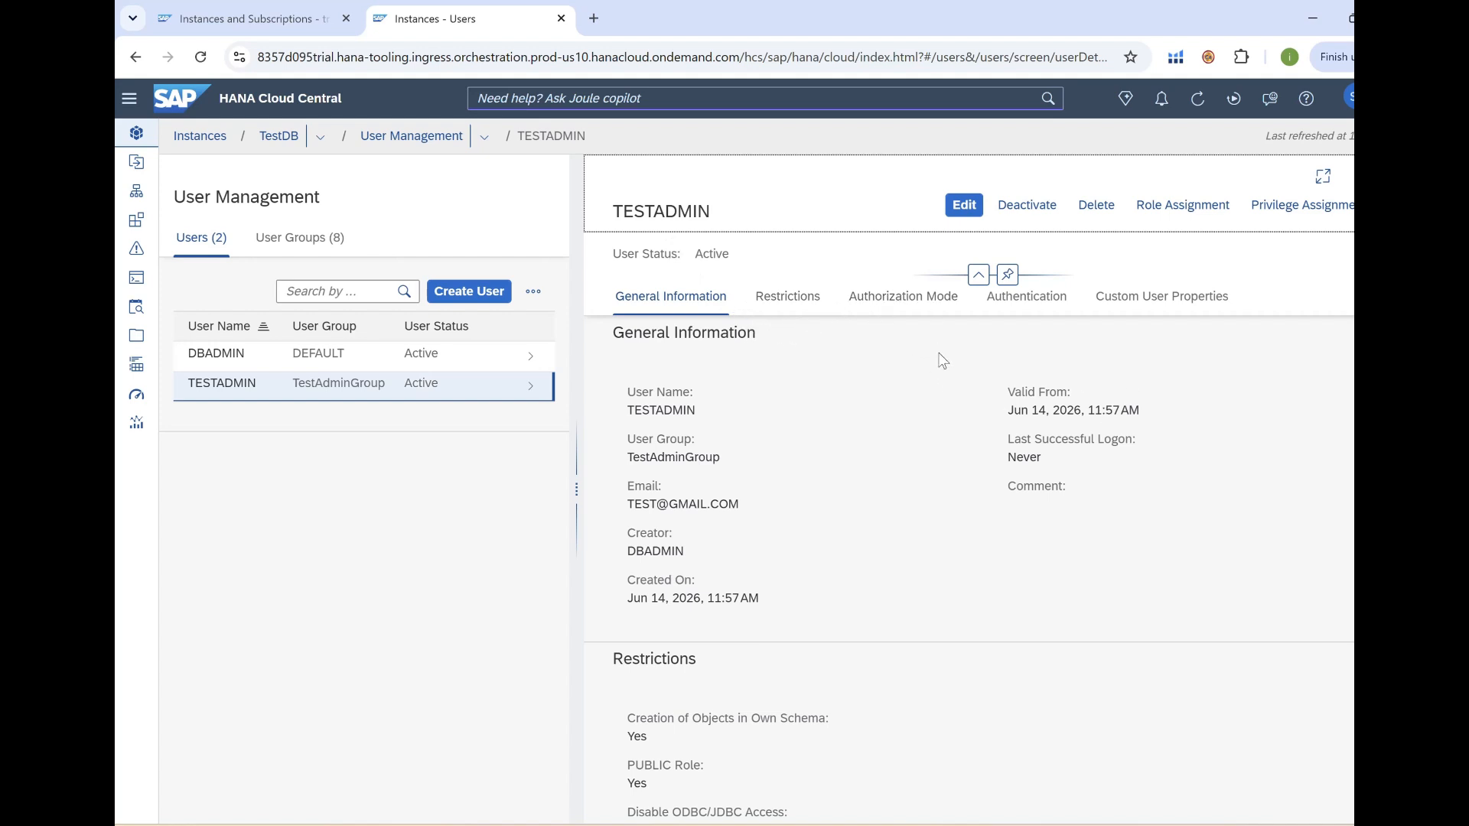
# Edit TESTADMIN's role assignments and bring up the list of roles to add.
pyautogui.click(1178, 217)
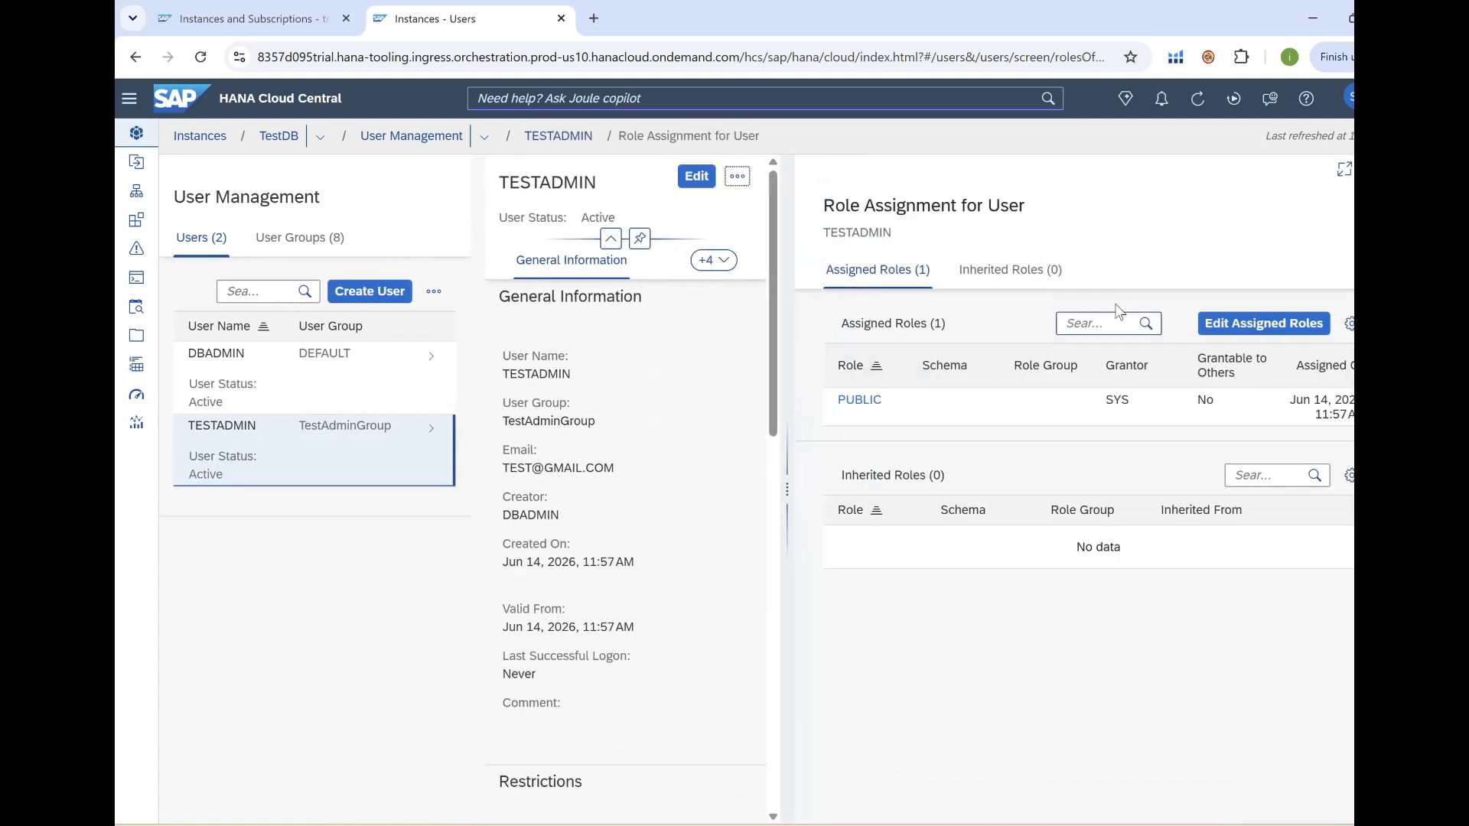
pyautogui.click(1256, 328)
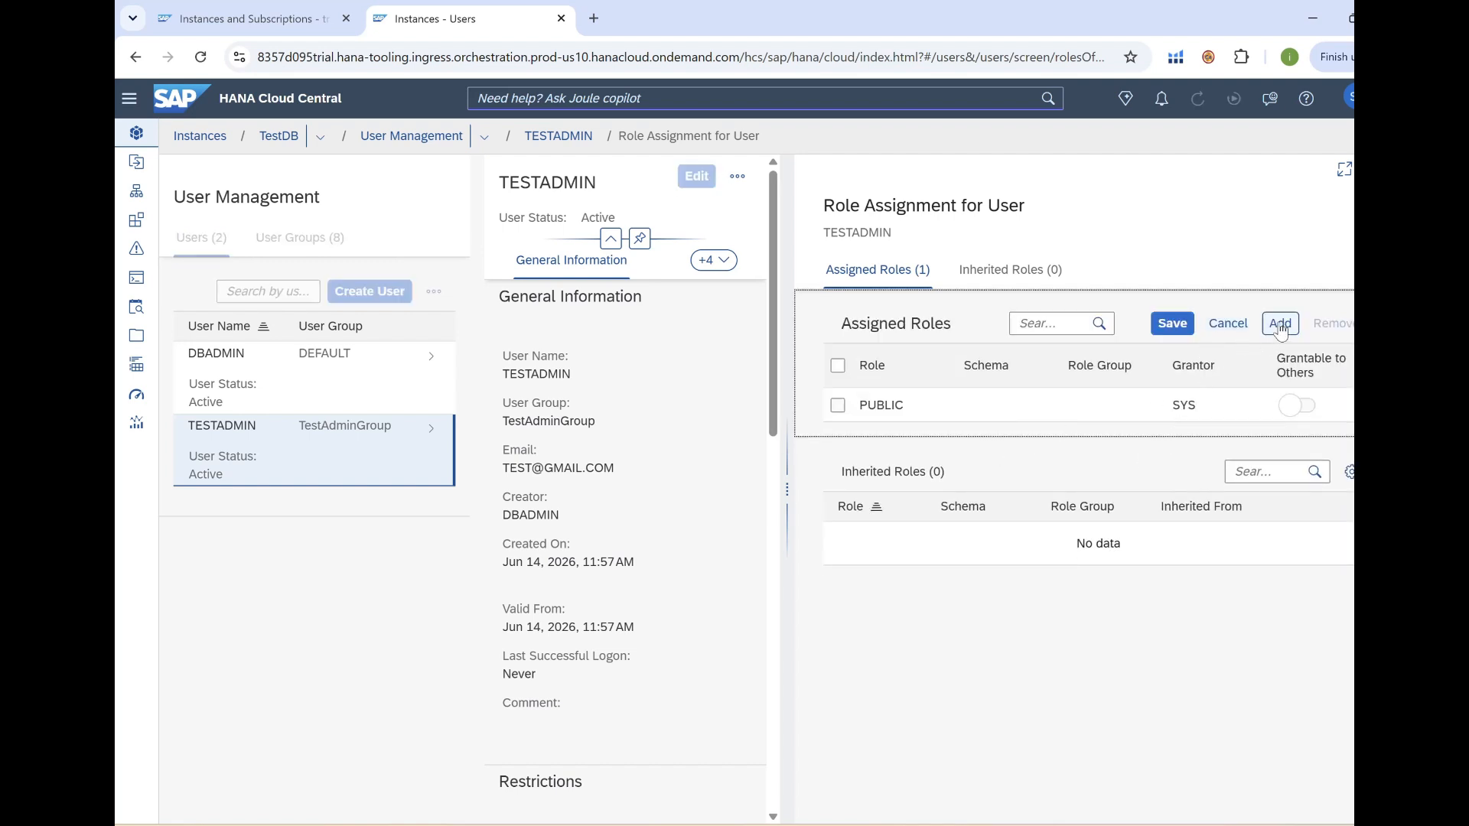
pyautogui.click(1280, 323)
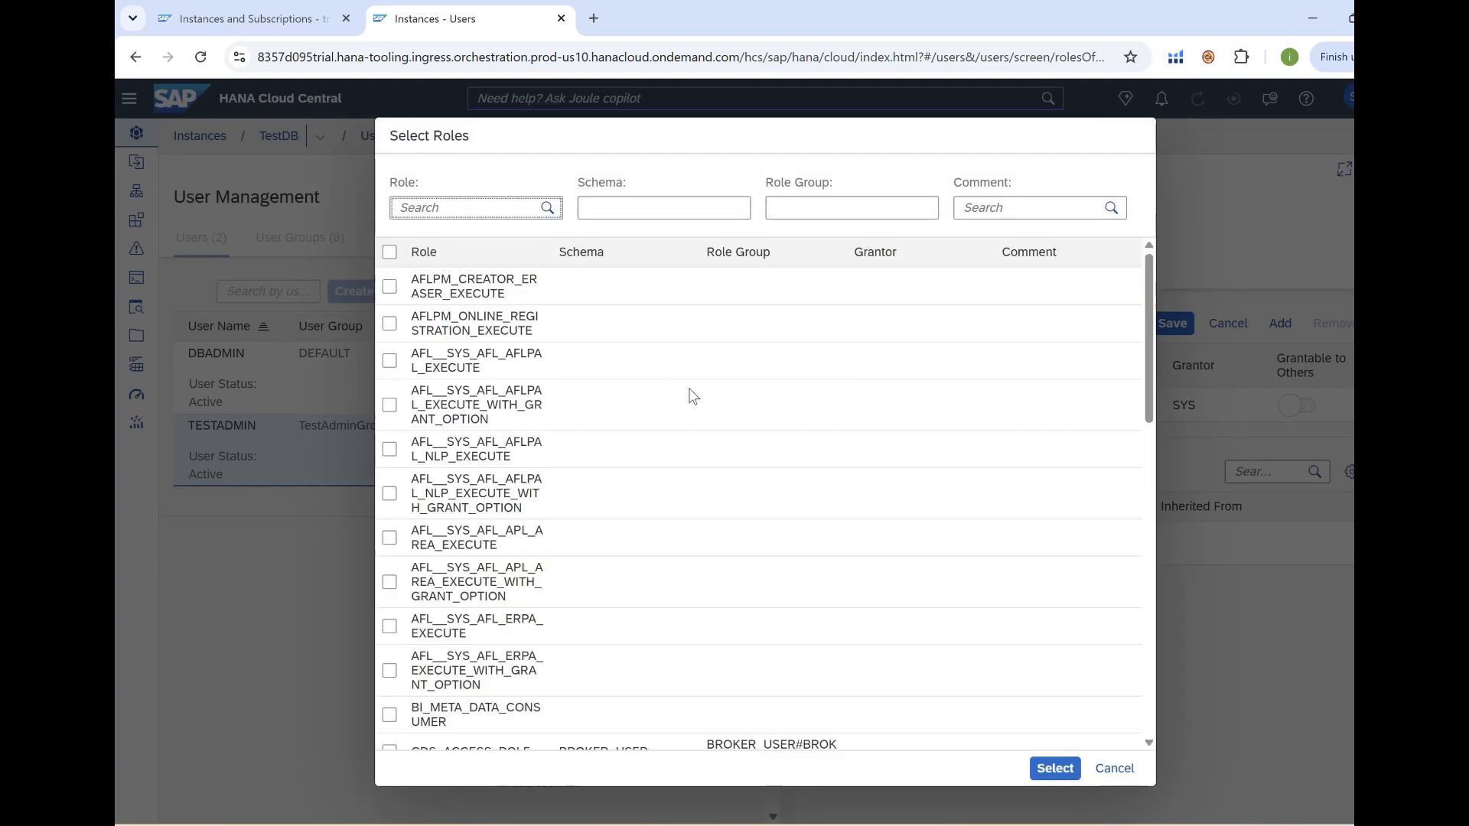
pyautogui.scroll(-15, 693, 395)
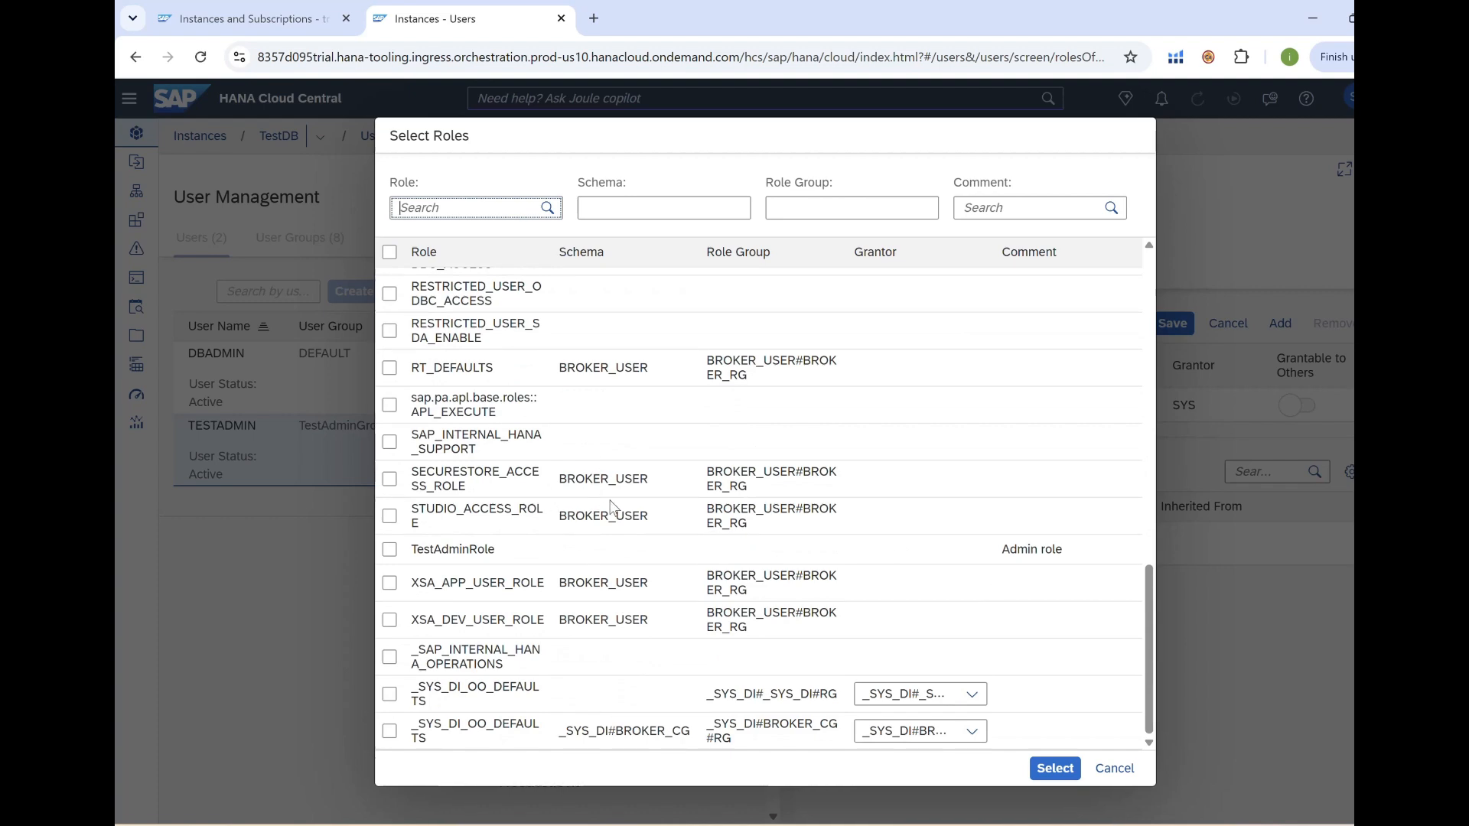
pyautogui.scroll(3, 587, 519)
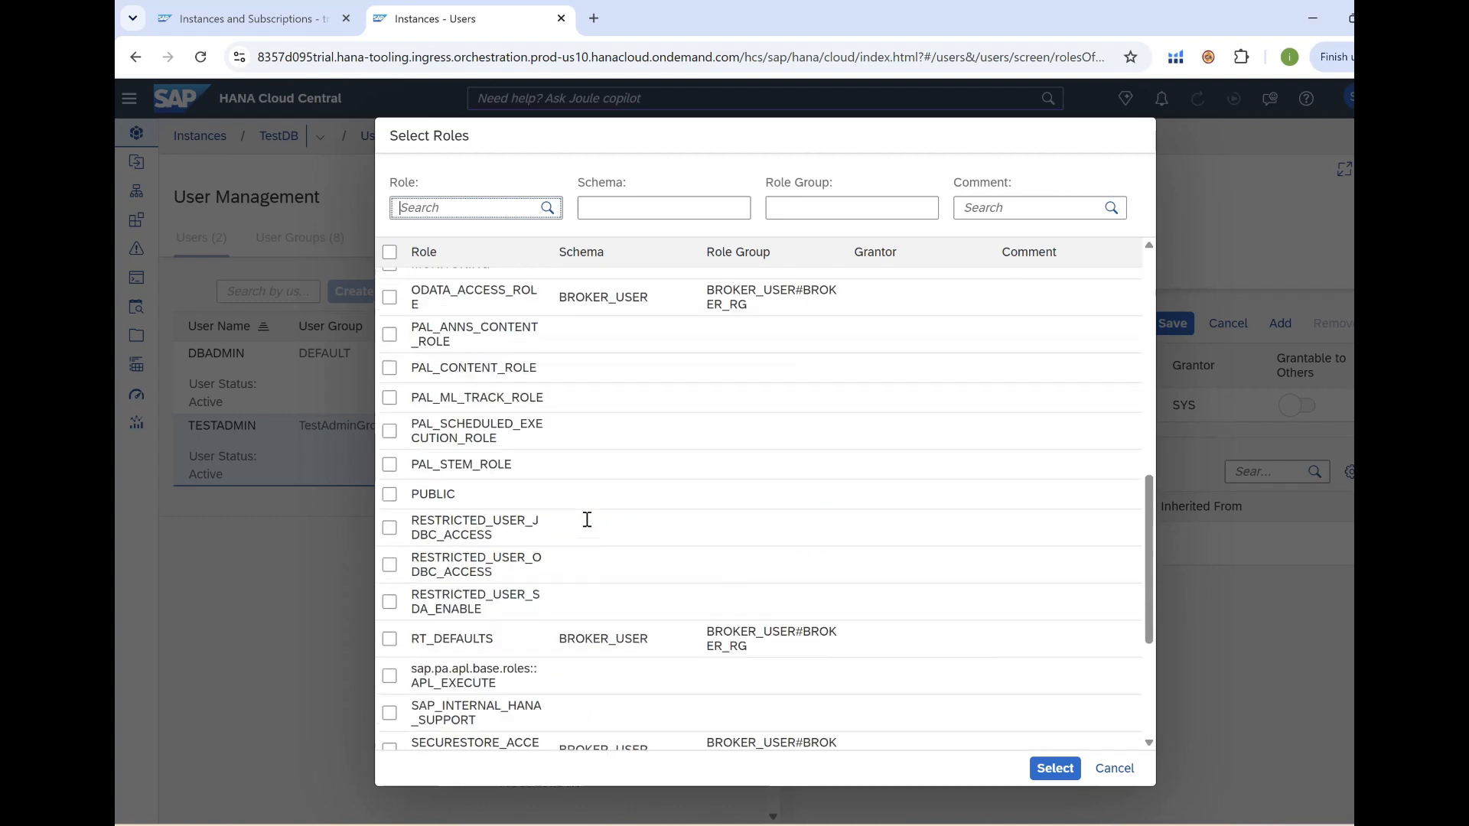
pyautogui.scroll(-3, 586, 519)
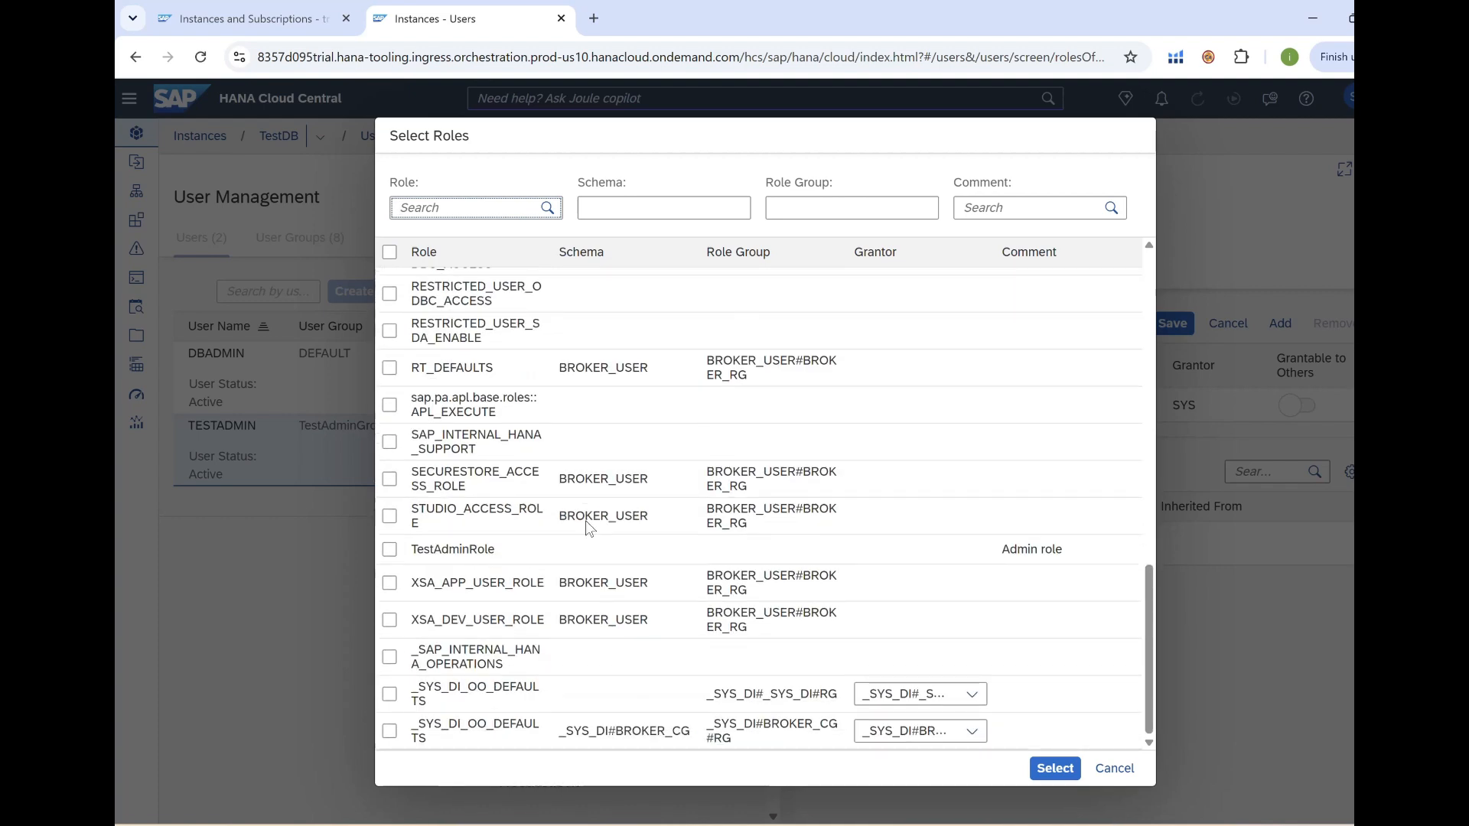
# Filter roles by 'TE', assign TestAdminRole to TESTADMIN, and save the assignment.
pyautogui.click(449, 207)
pyautogui.write('TEST')
pyautogui.press('Return')
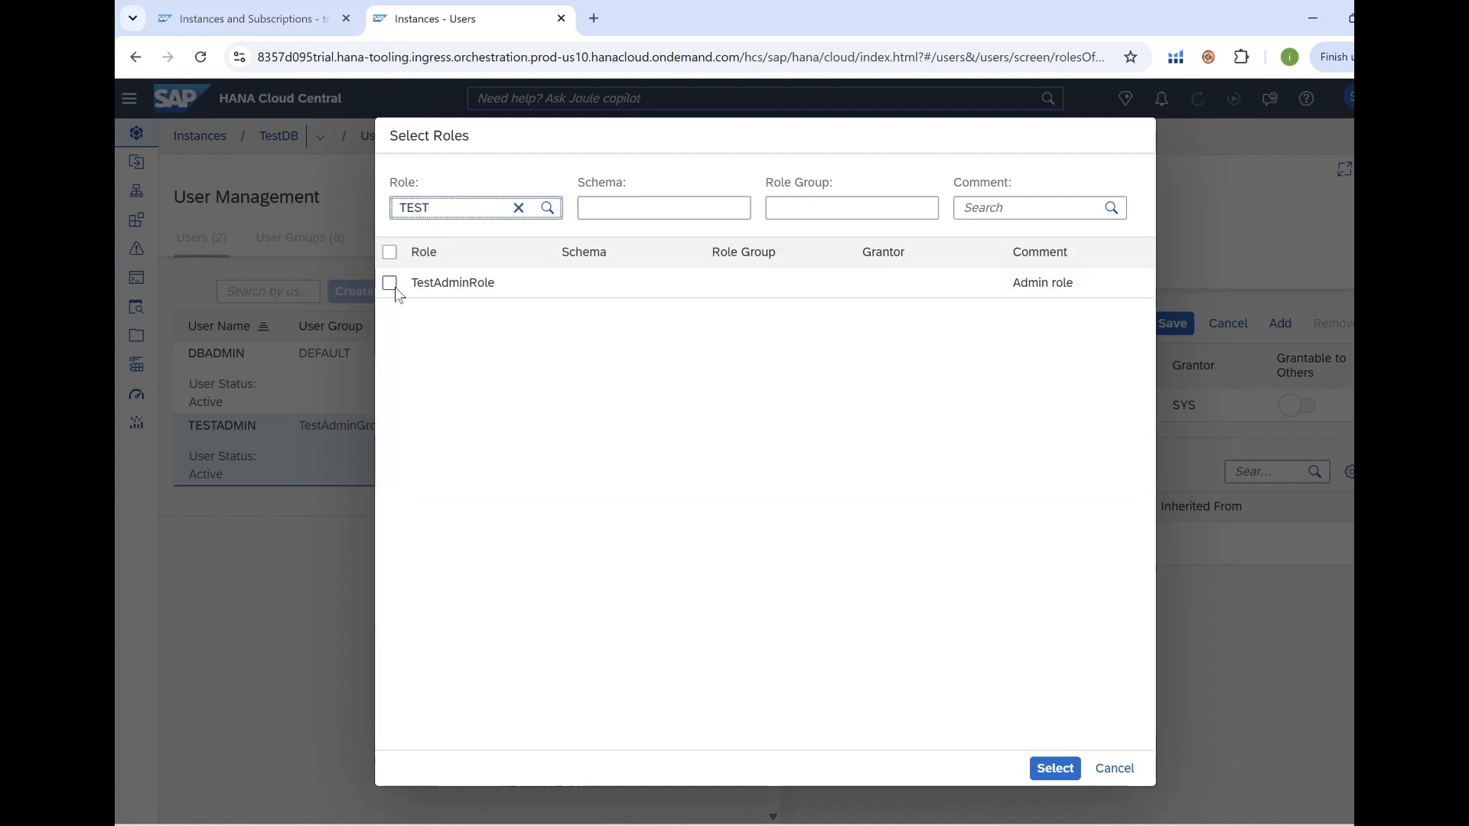
pyautogui.click(390, 286)
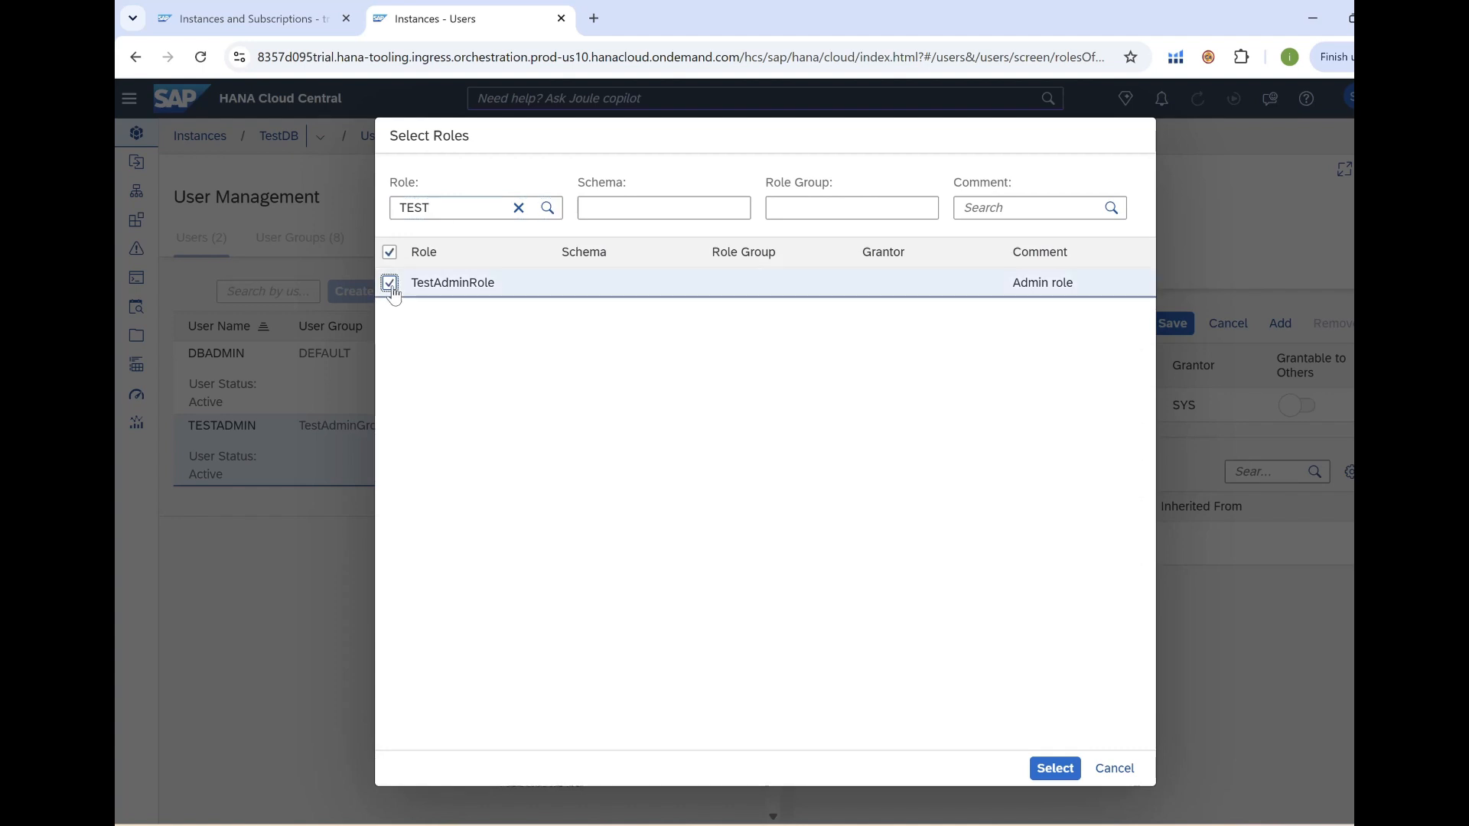
pyautogui.click(1055, 768)
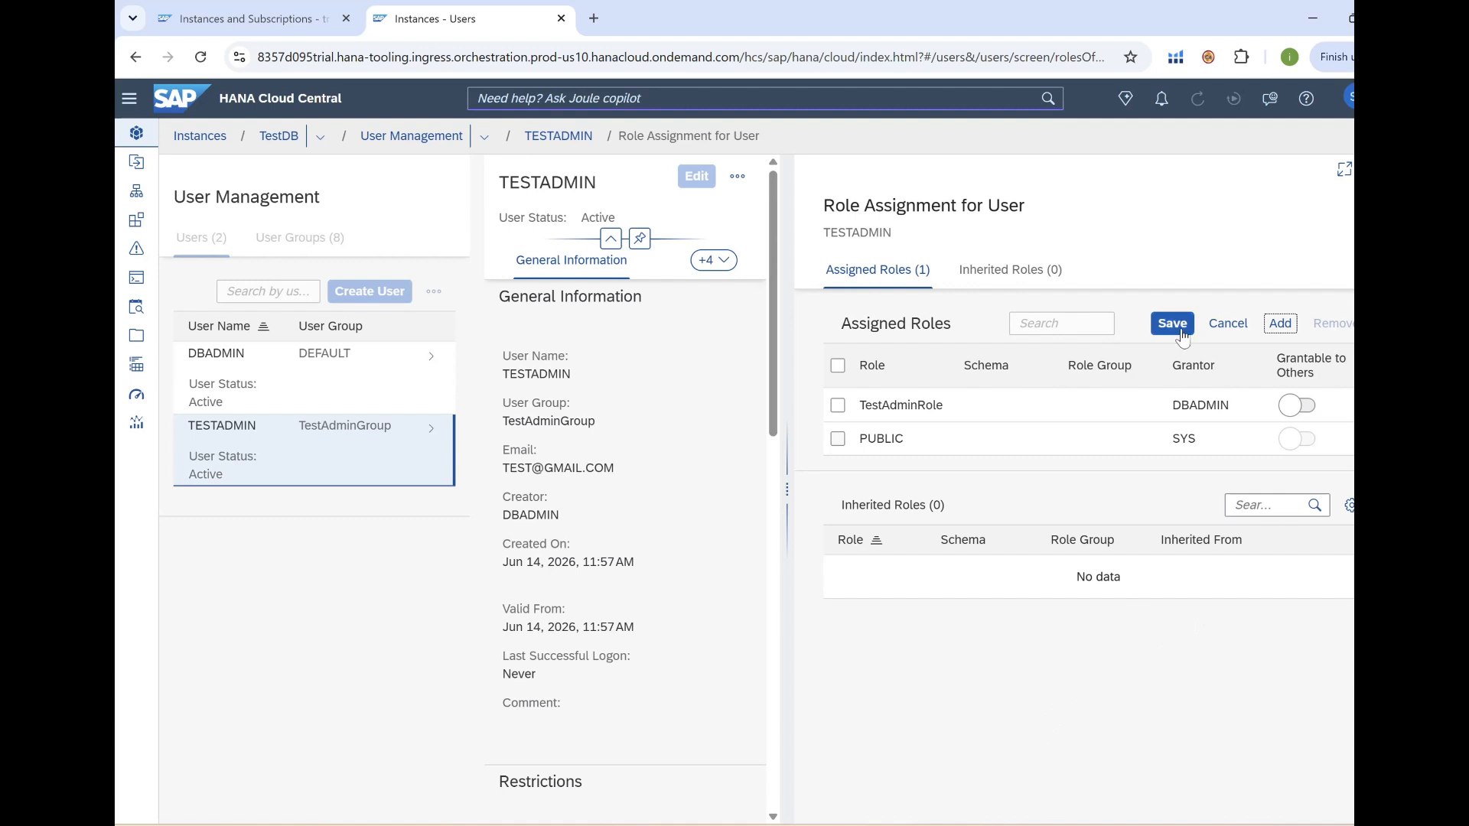
pyautogui.click(1174, 324)
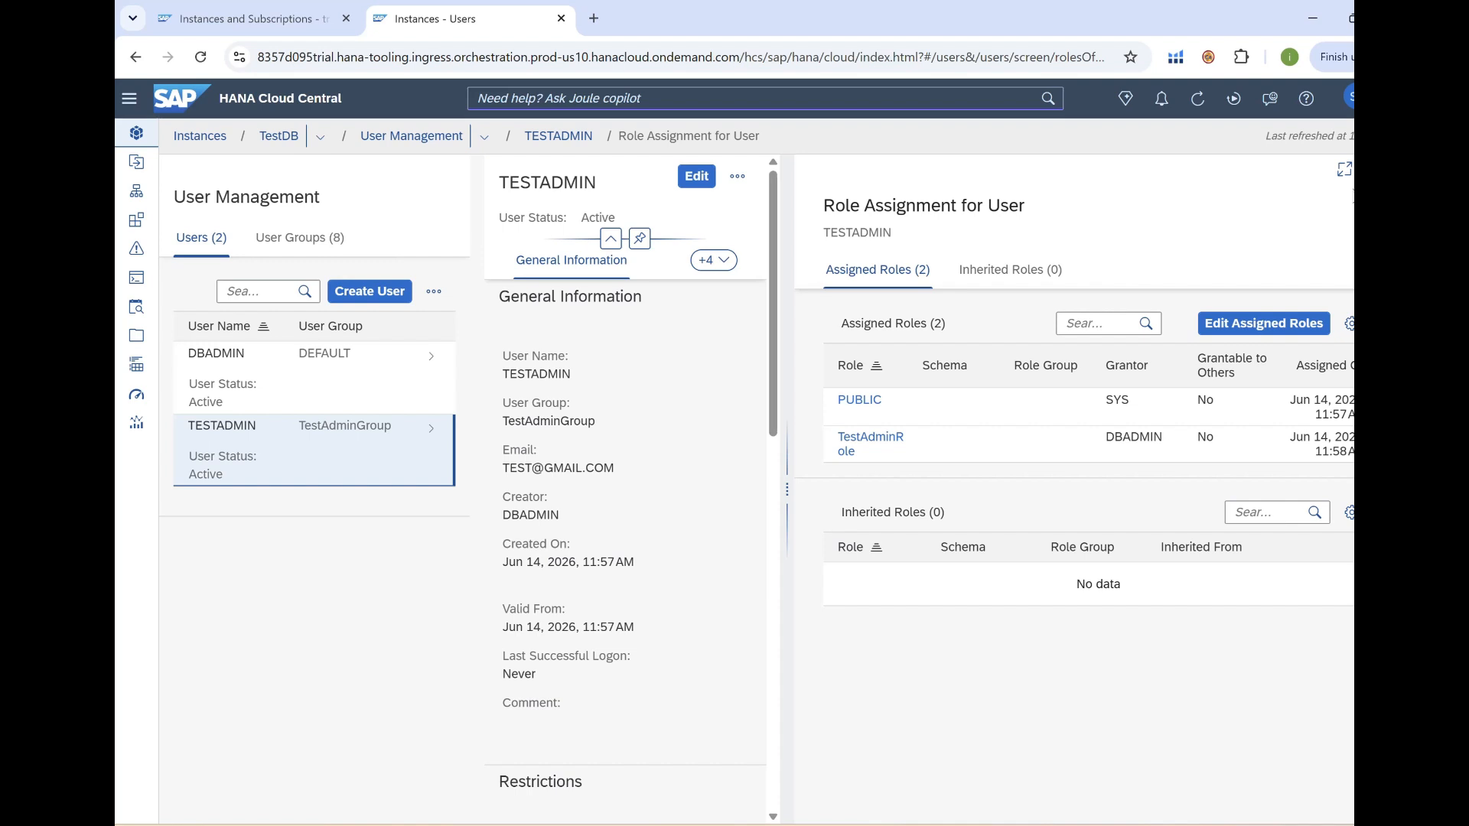
pyautogui.hotkey('alt', 'Left')
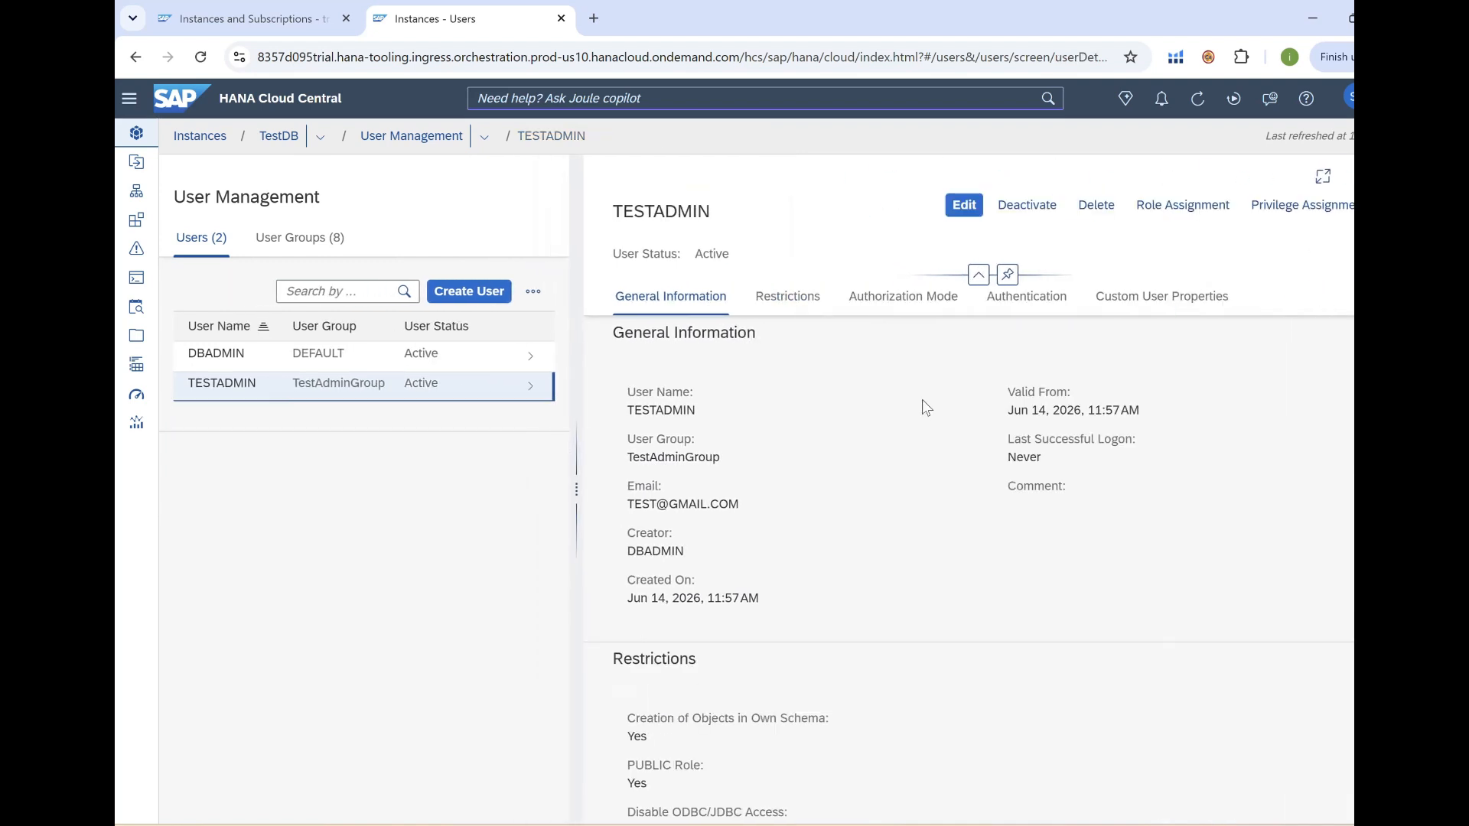
# Leave TESTADMIN's details and TestDB's overview to return to All Instances.
pyautogui.hotkey('alt', 'Left')
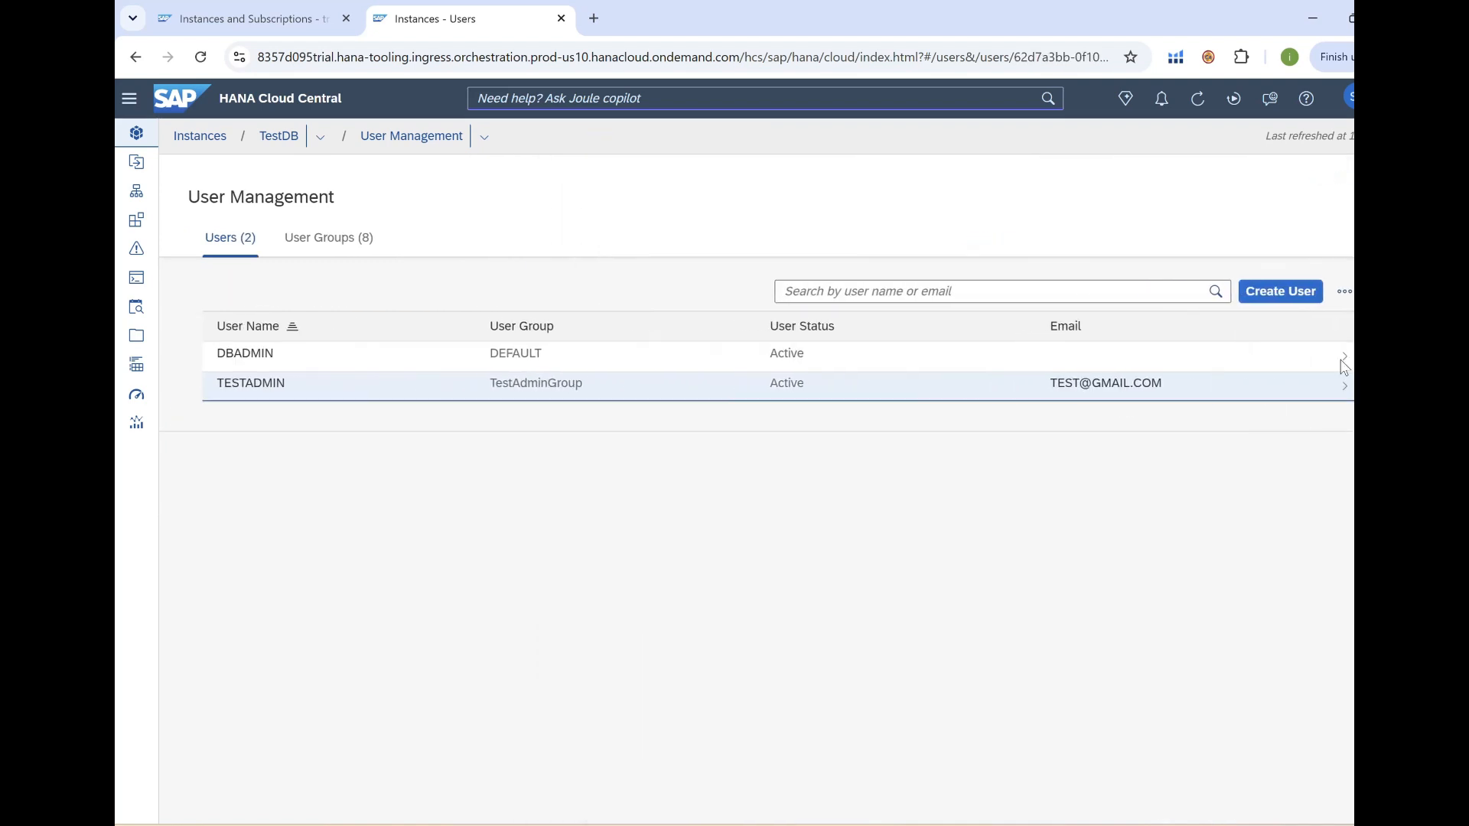
pyautogui.click(279, 136)
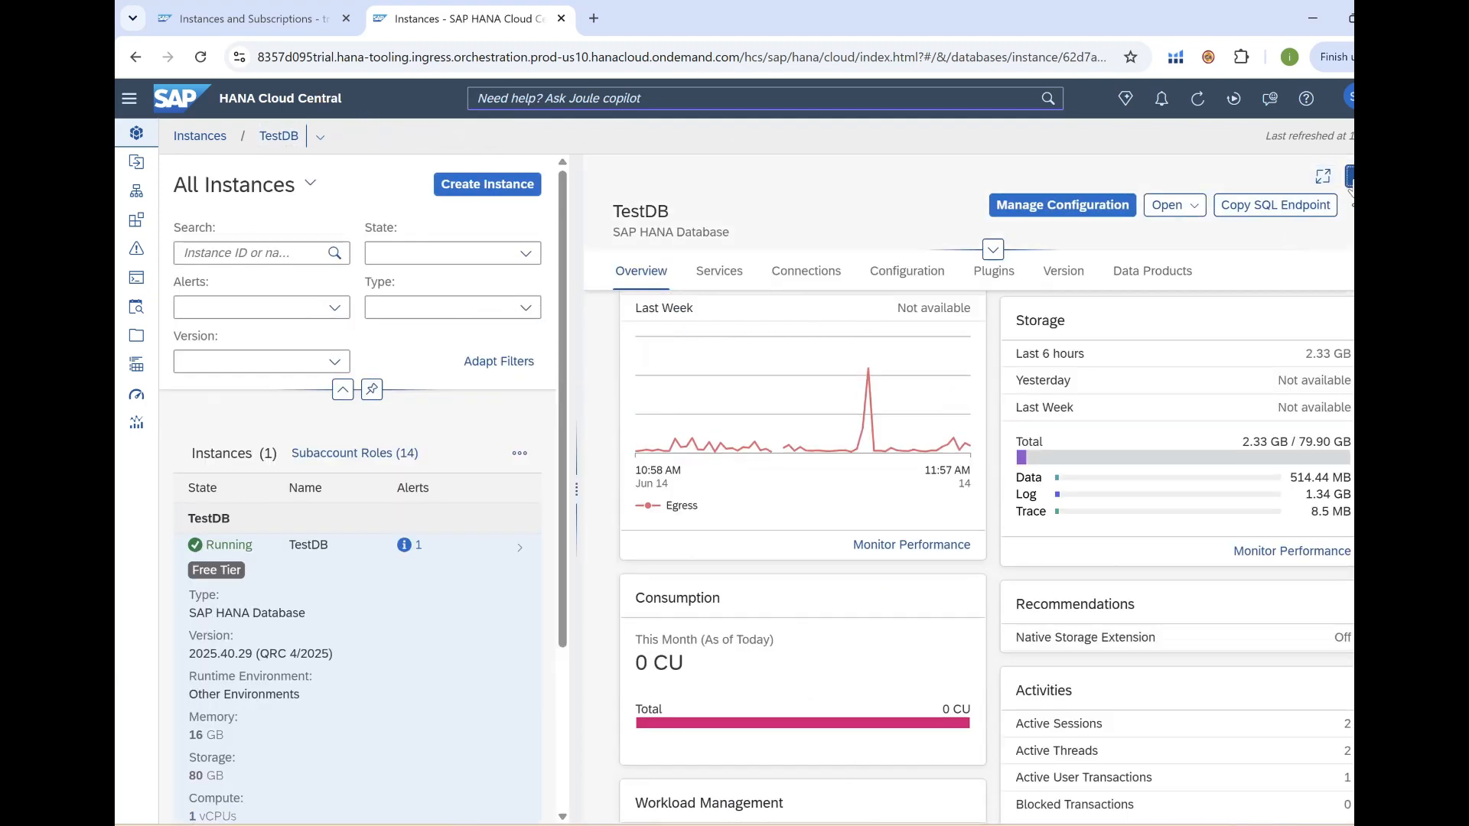
pyautogui.click(1349, 181)
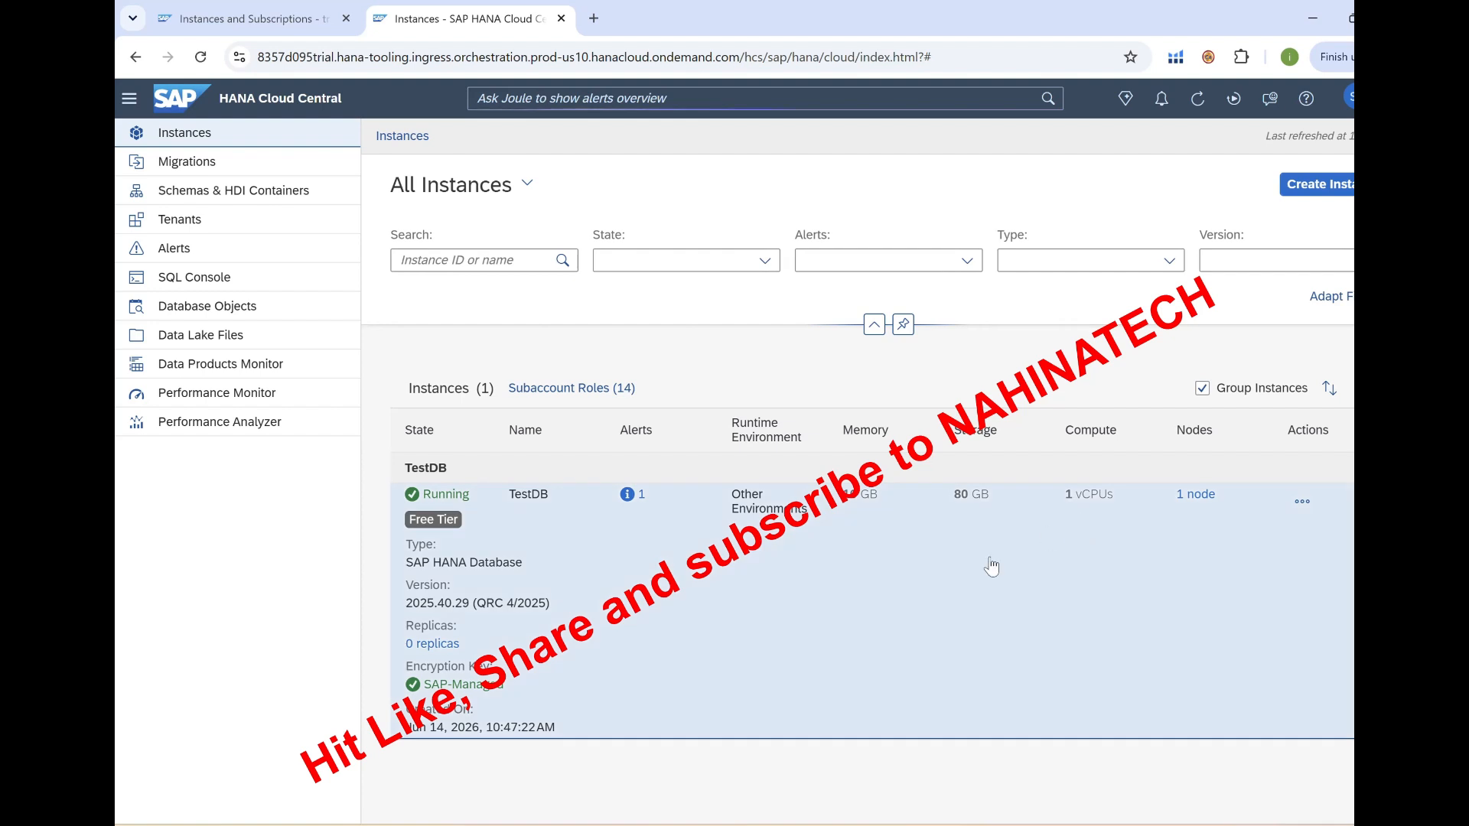